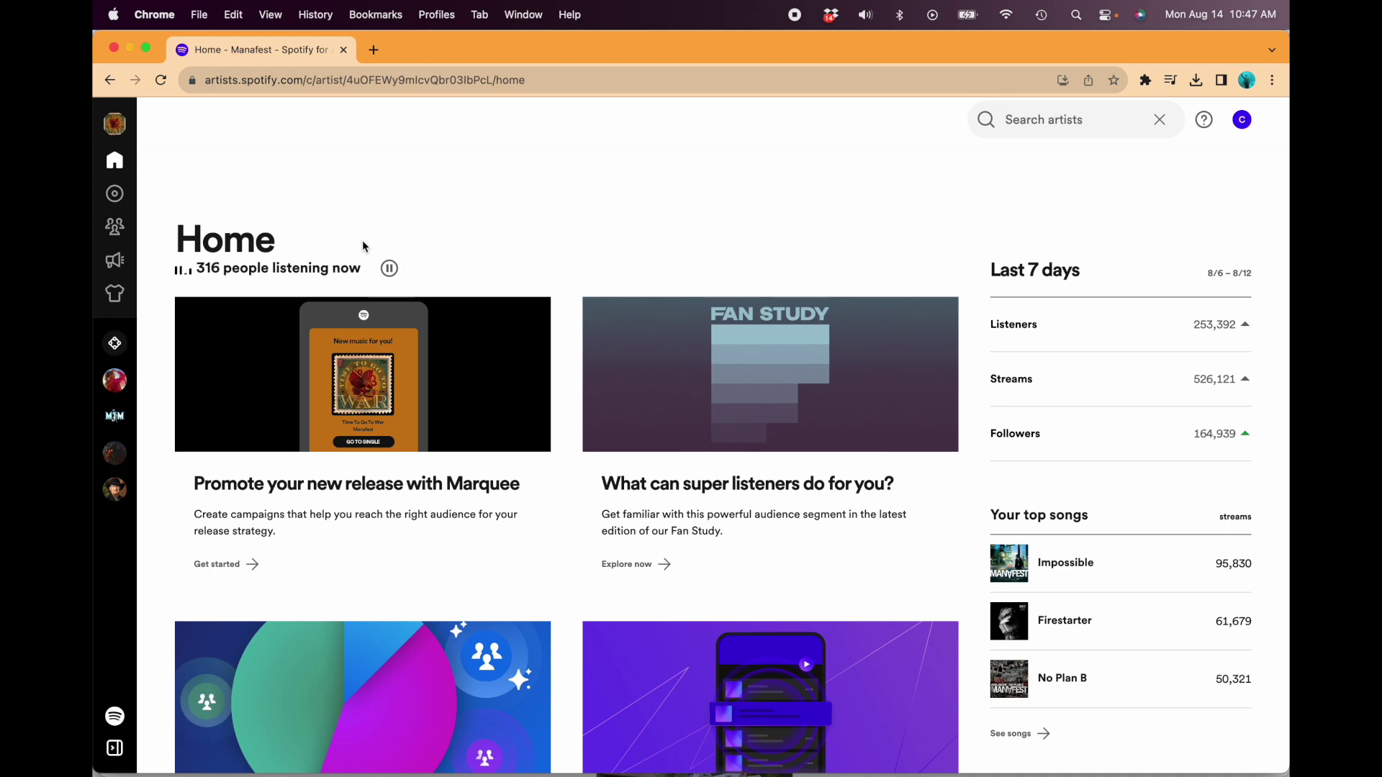
Step: View Music's Upcoming tab, highlight the unreleased-music and editor-pitching lines, then open Playlists
{"action": "left_click", "coordinate": [117, 200]}
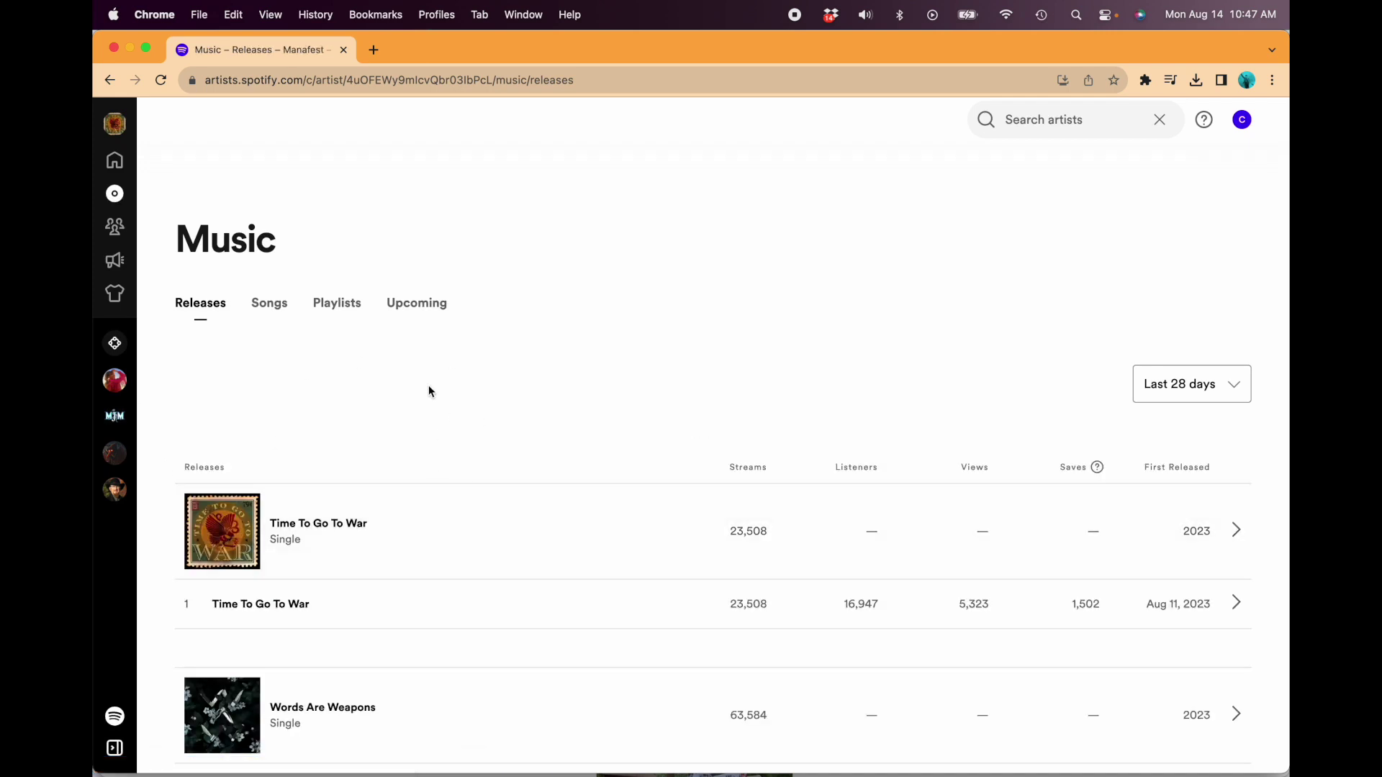
{"action": "left_click", "coordinate": [408, 309]}
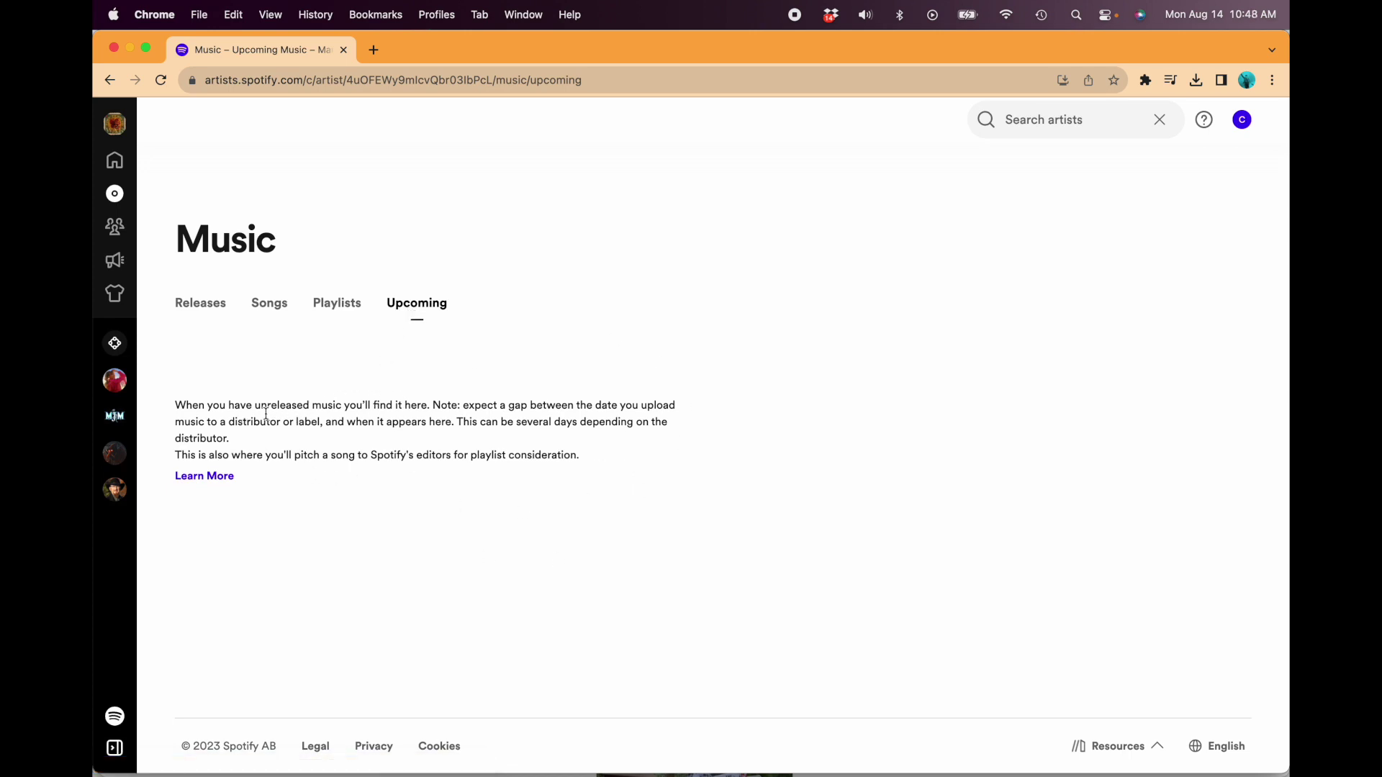
{"action": "left_click_drag", "start_coordinate": [266, 414], "coordinate": [320, 409]}
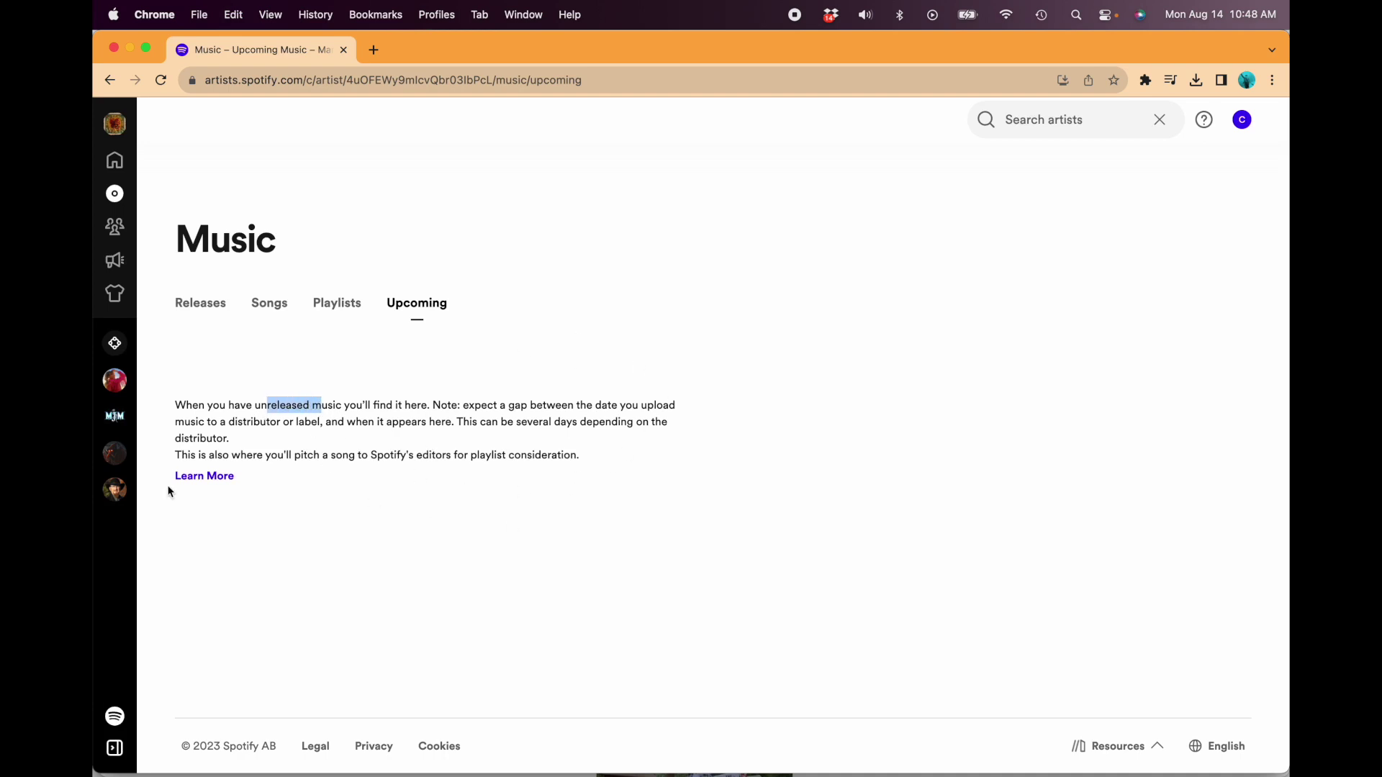
{"action": "left_click_drag", "start_coordinate": [222, 455], "coordinate": [574, 458]}
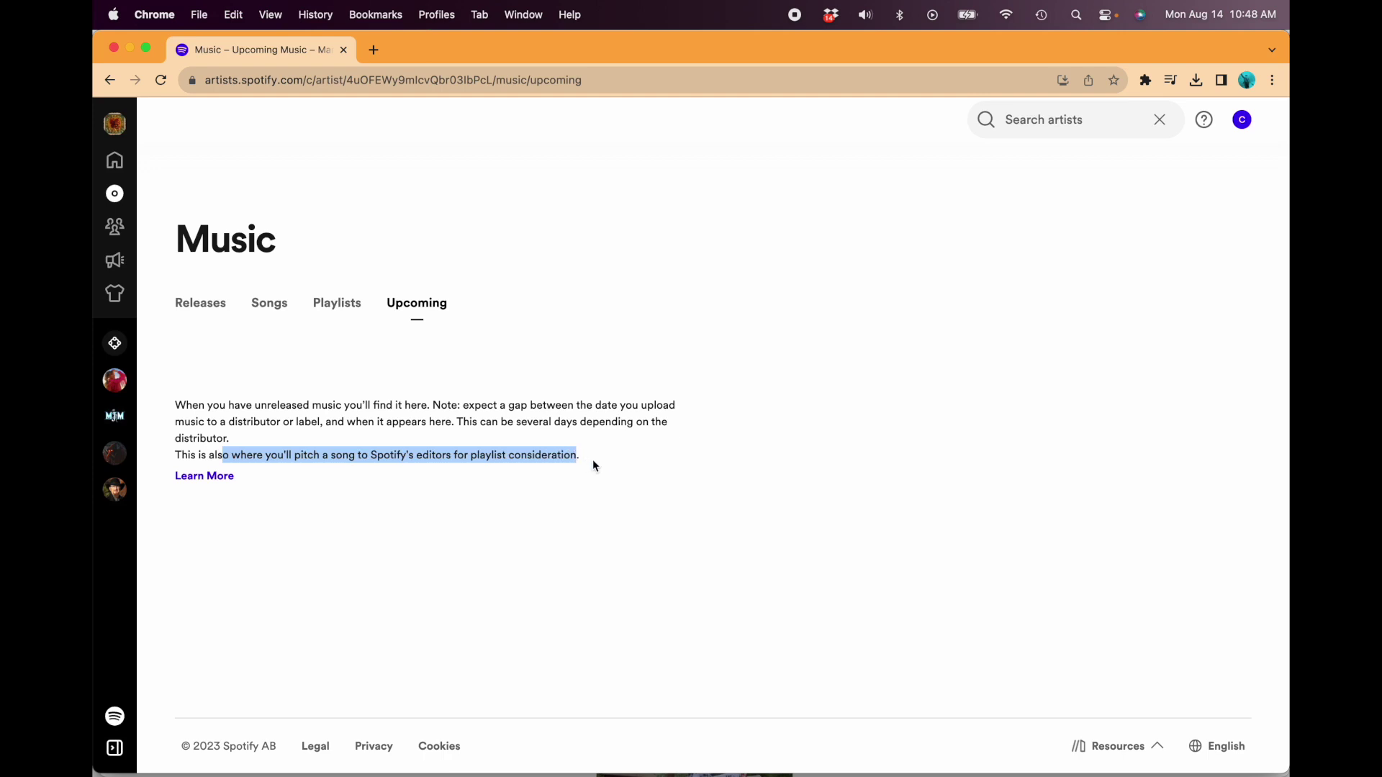
{"action": "left_click", "coordinate": [333, 304]}
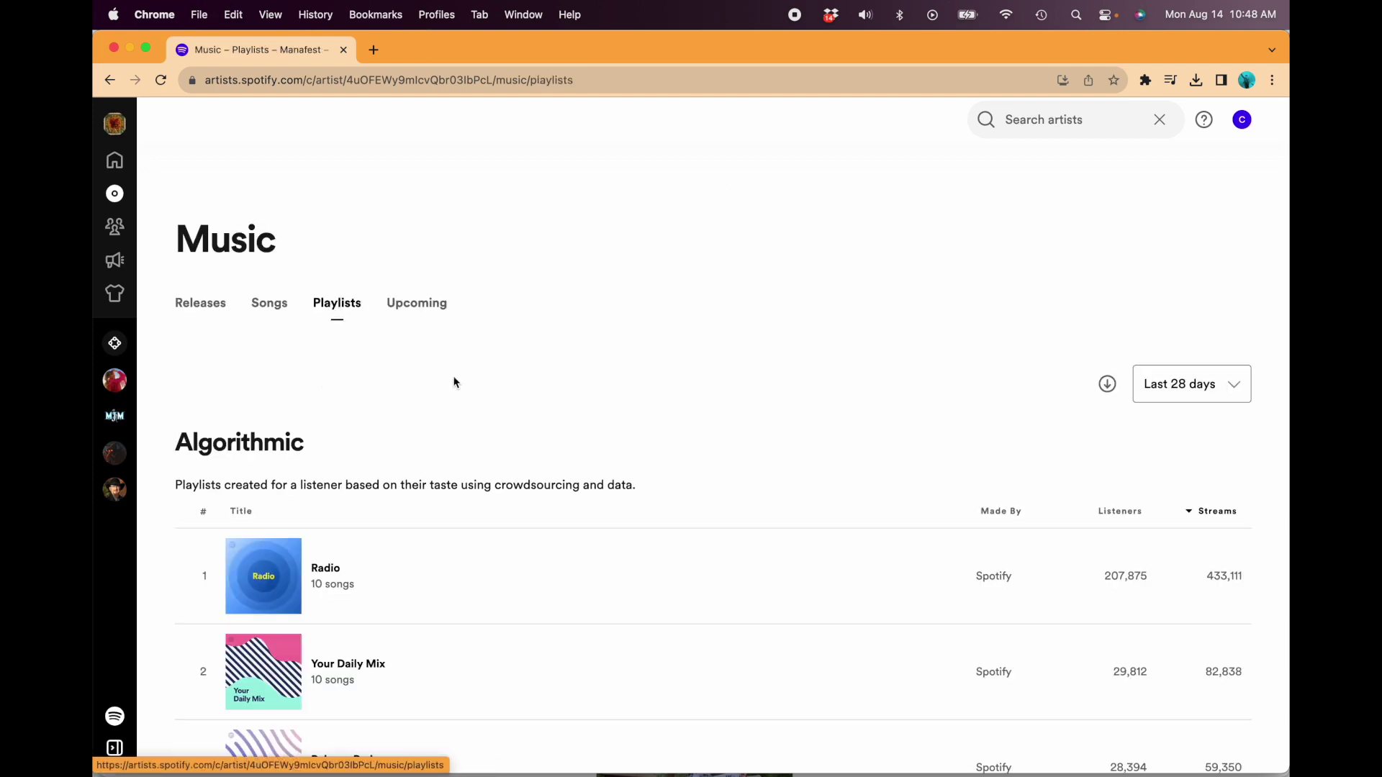
Step: Scroll through the Algorithmic, Editorial and Listener playlist tables, then back to the top
{"action": "scroll", "coordinate": [455, 380], "scroll_direction": "down", "scroll_amount": 1}
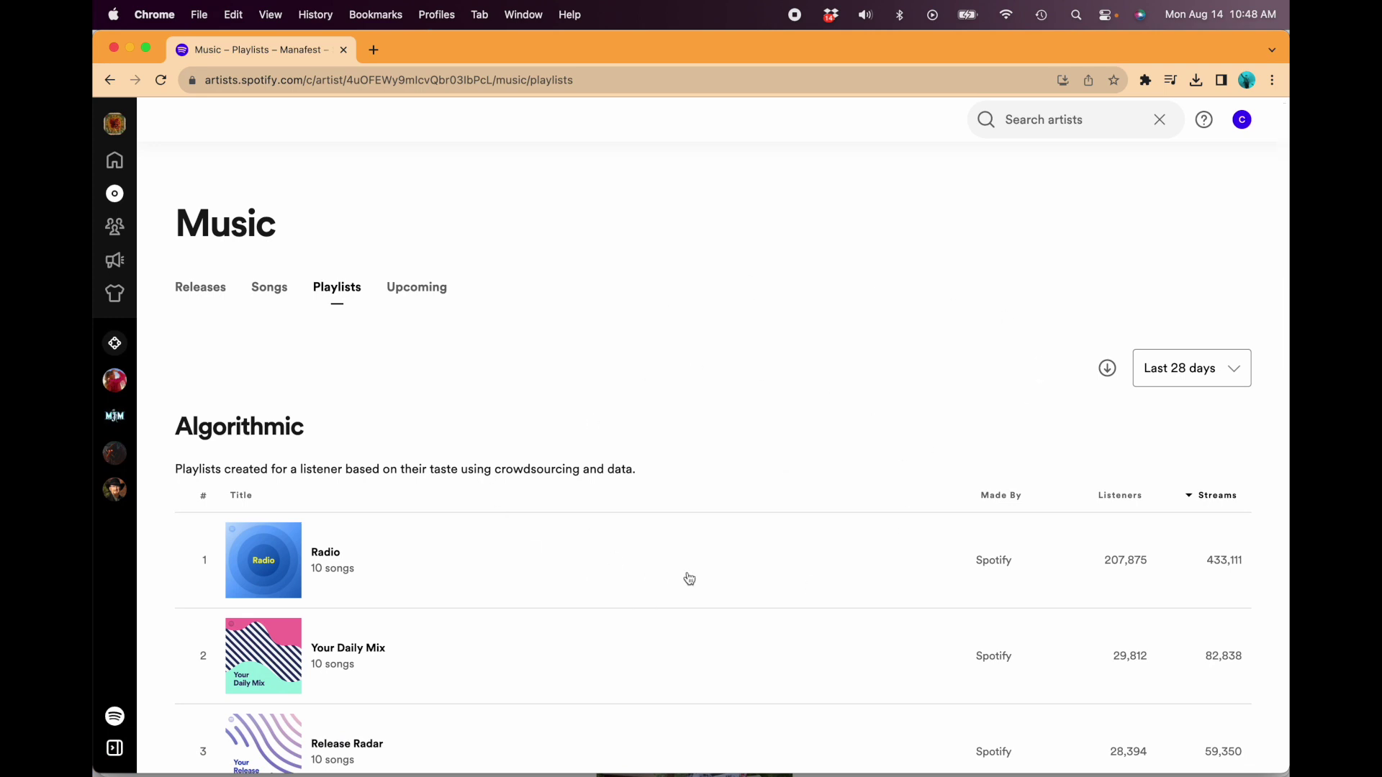
{"action": "scroll", "coordinate": [691, 583], "scroll_direction": "down", "scroll_amount": 4}
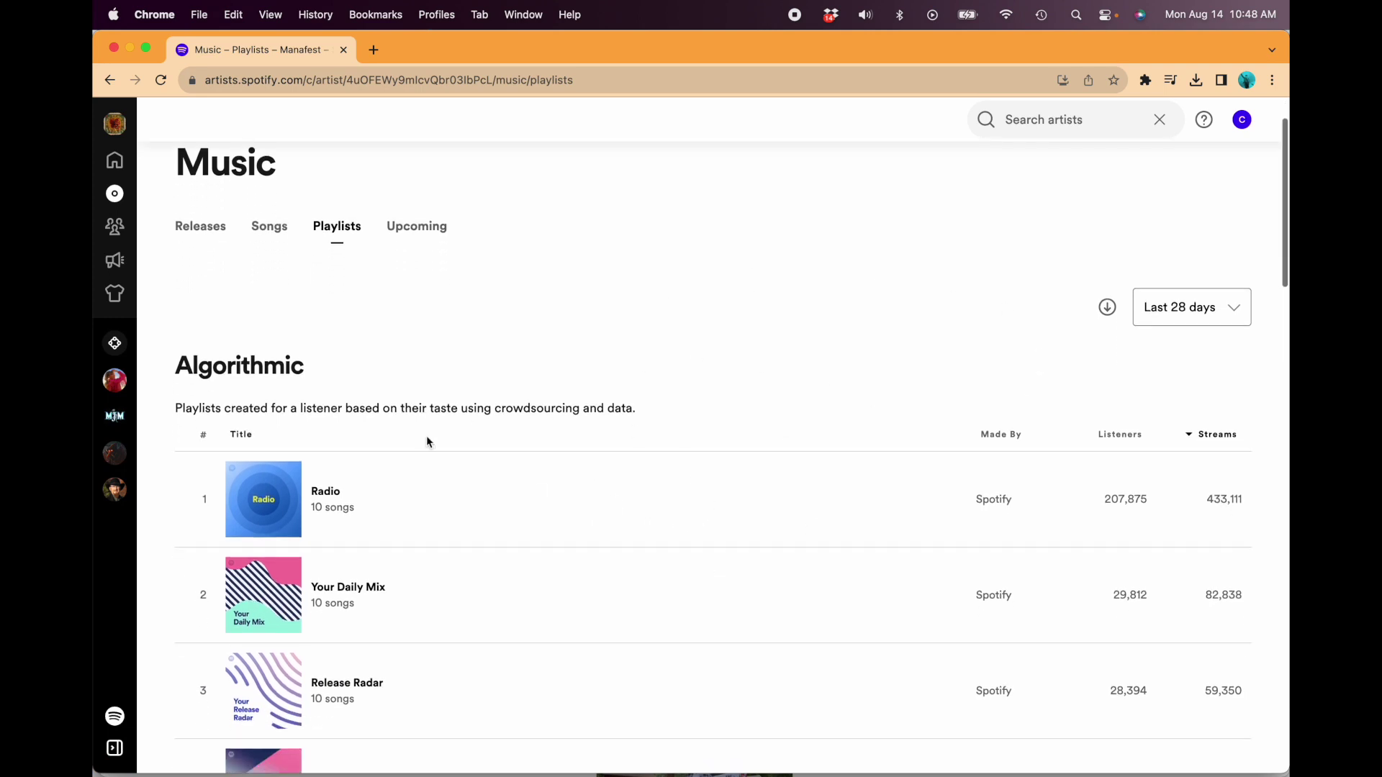
{"action": "scroll", "coordinate": [647, 529], "scroll_direction": "down", "scroll_amount": 10}
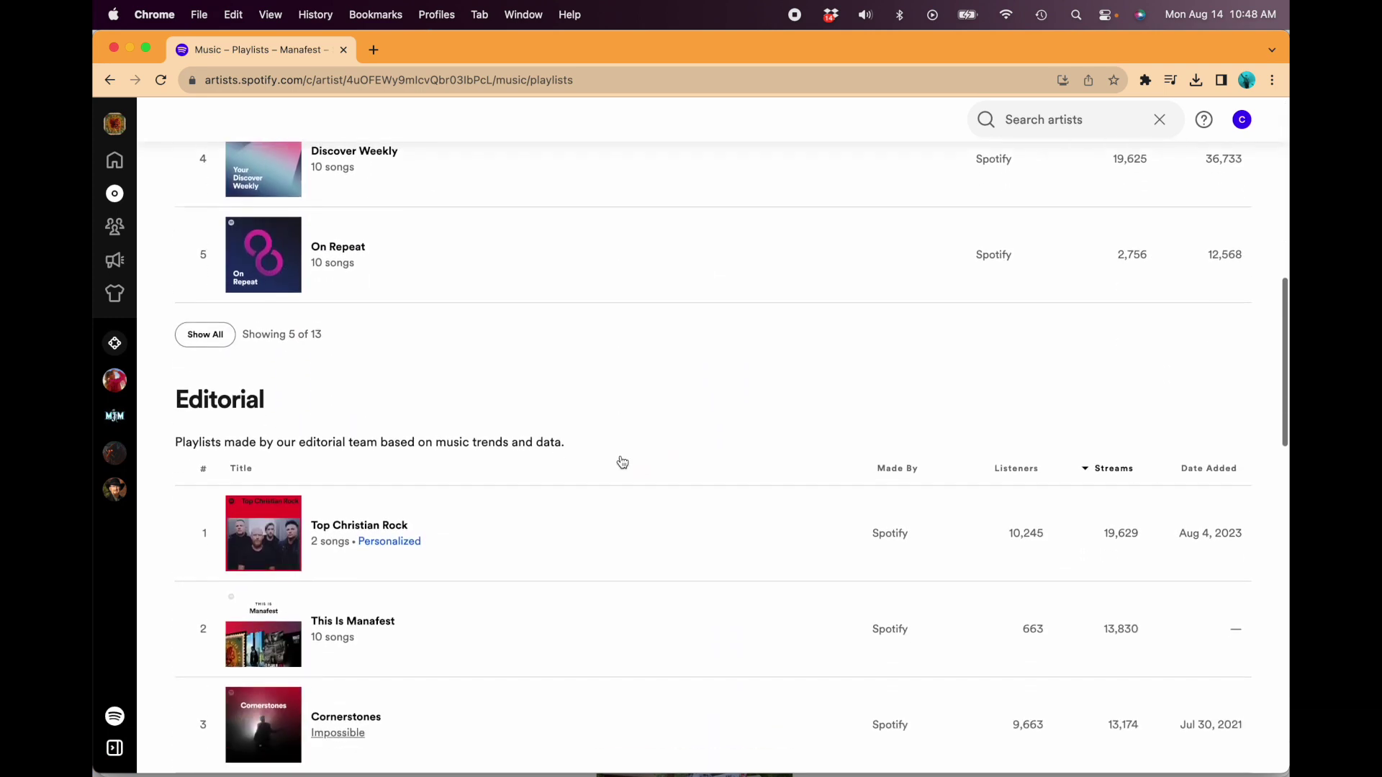
{"action": "scroll", "coordinate": [623, 462], "scroll_direction": "down", "scroll_amount": 9}
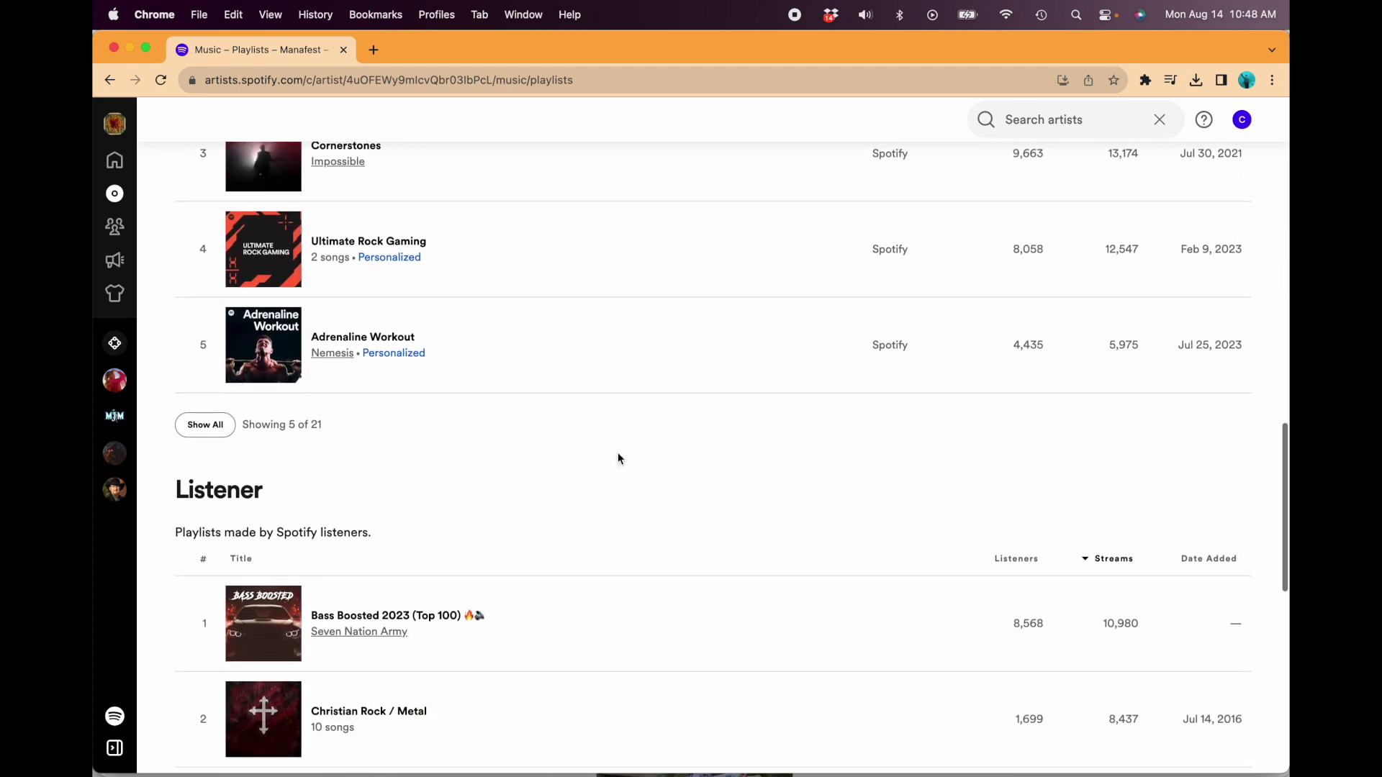
{"action": "scroll", "coordinate": [464, 507], "scroll_direction": "up", "scroll_amount": 20}
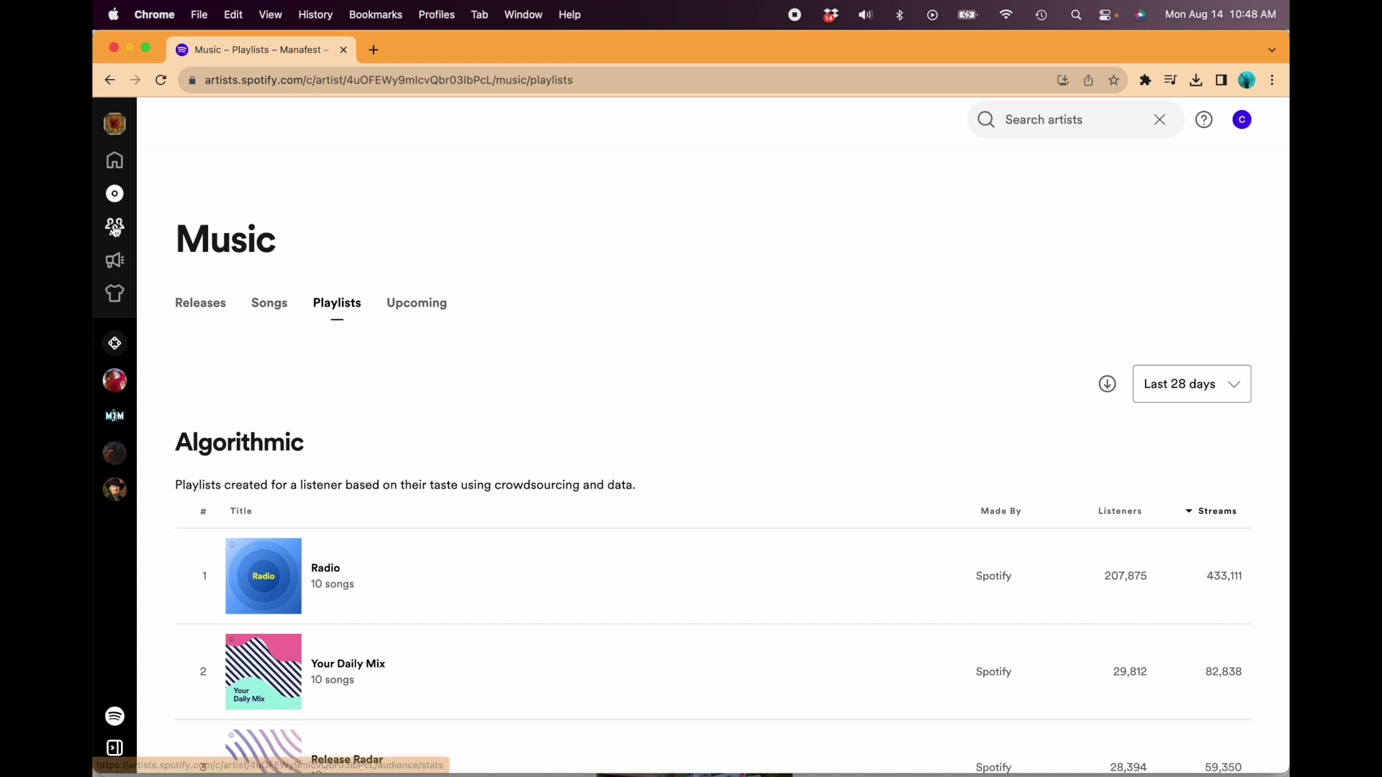
Step: Review Audience's Source of streams breakdown for the last 28 days, then go to Campaigns
{"action": "left_click", "coordinate": [114, 228]}
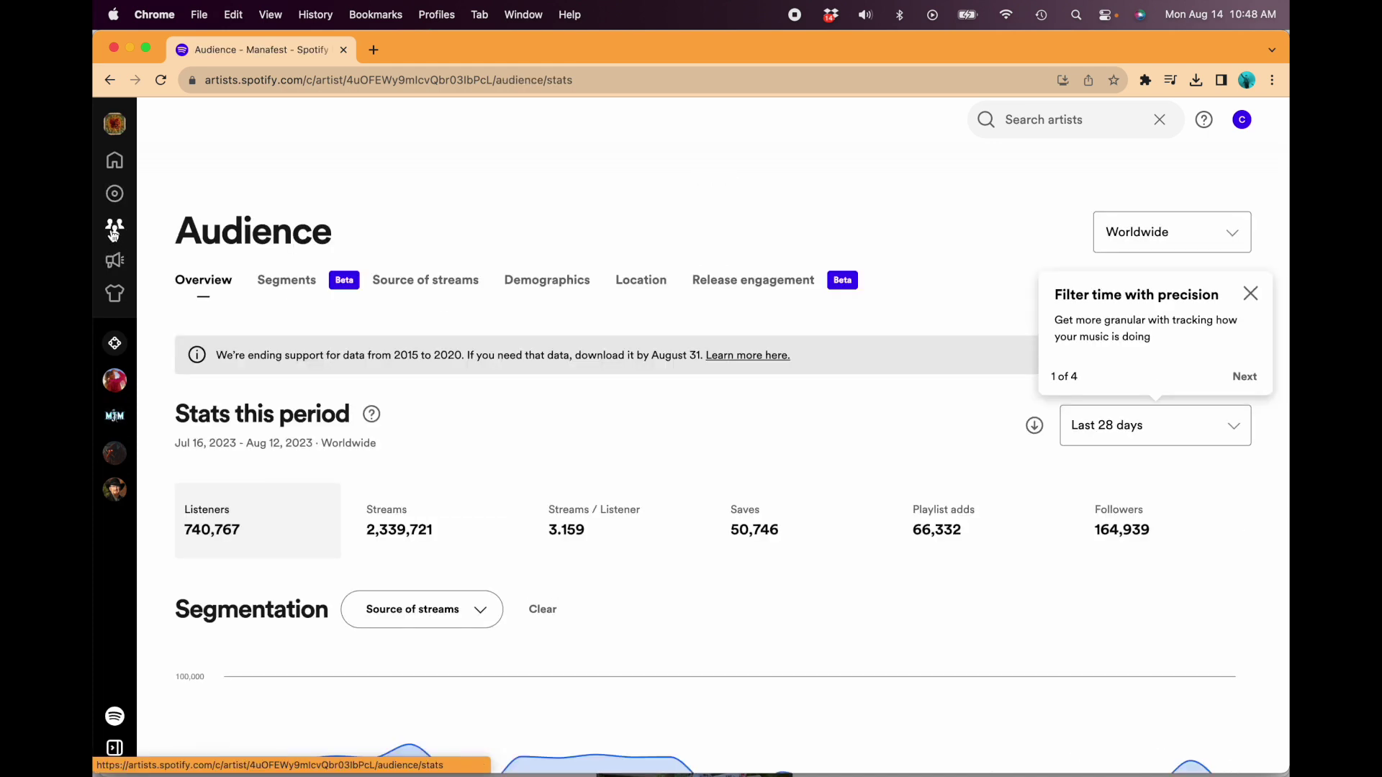
{"action": "left_click", "coordinate": [442, 286]}
{"action": "scroll", "coordinate": [529, 364], "scroll_direction": "down", "scroll_amount": 2}
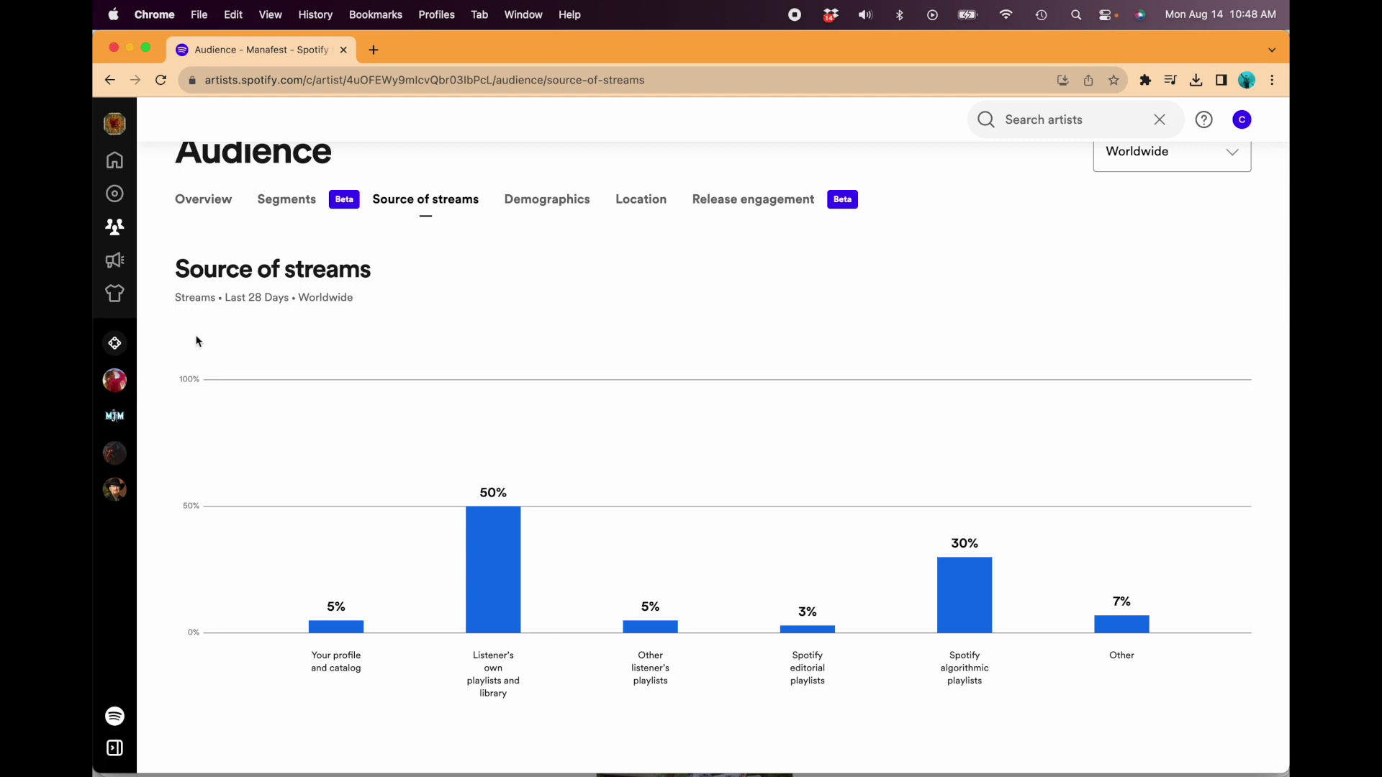
{"action": "left_click", "coordinate": [119, 266]}
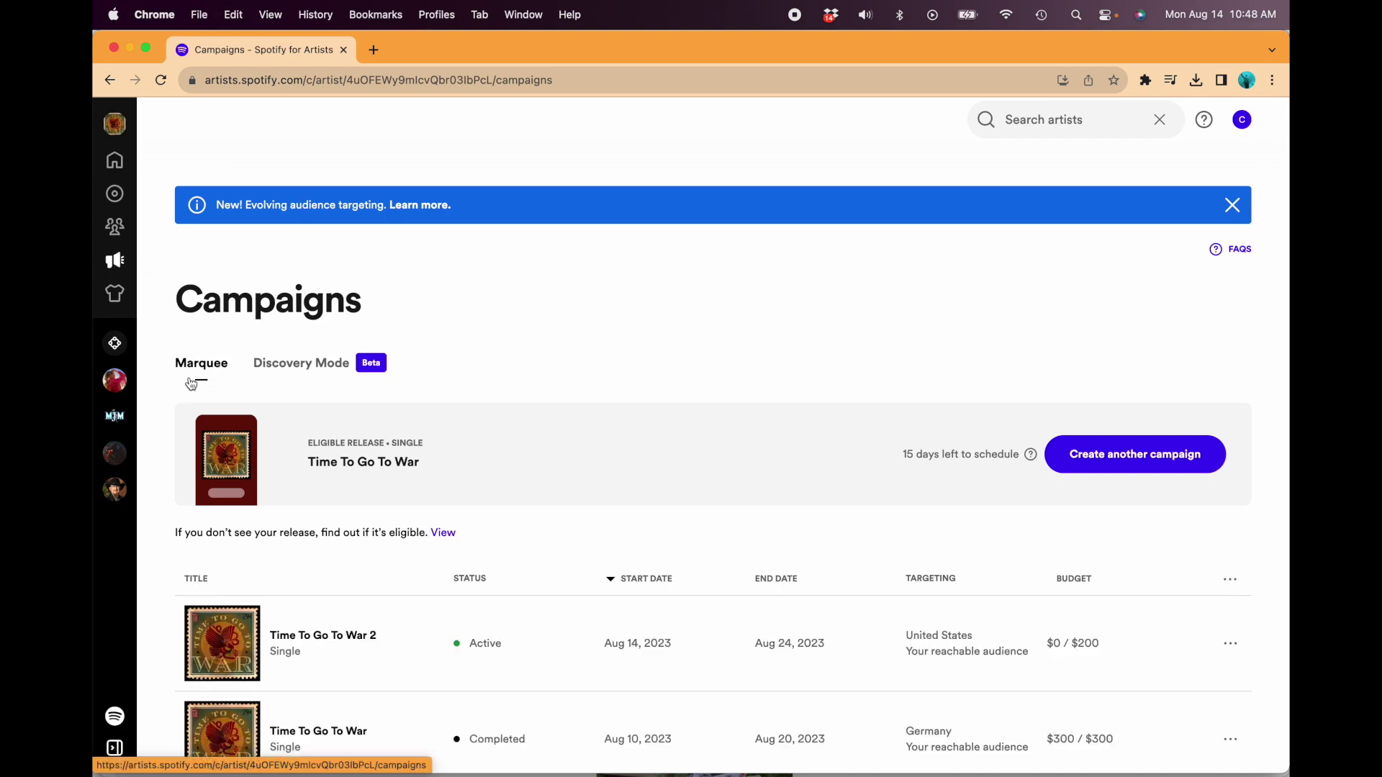
Step: Open the completed Time To Go To War Marquee campaign for Germany and review reach, clicks, conversions
{"action": "scroll", "coordinate": [309, 496], "scroll_direction": "down", "scroll_amount": 3}
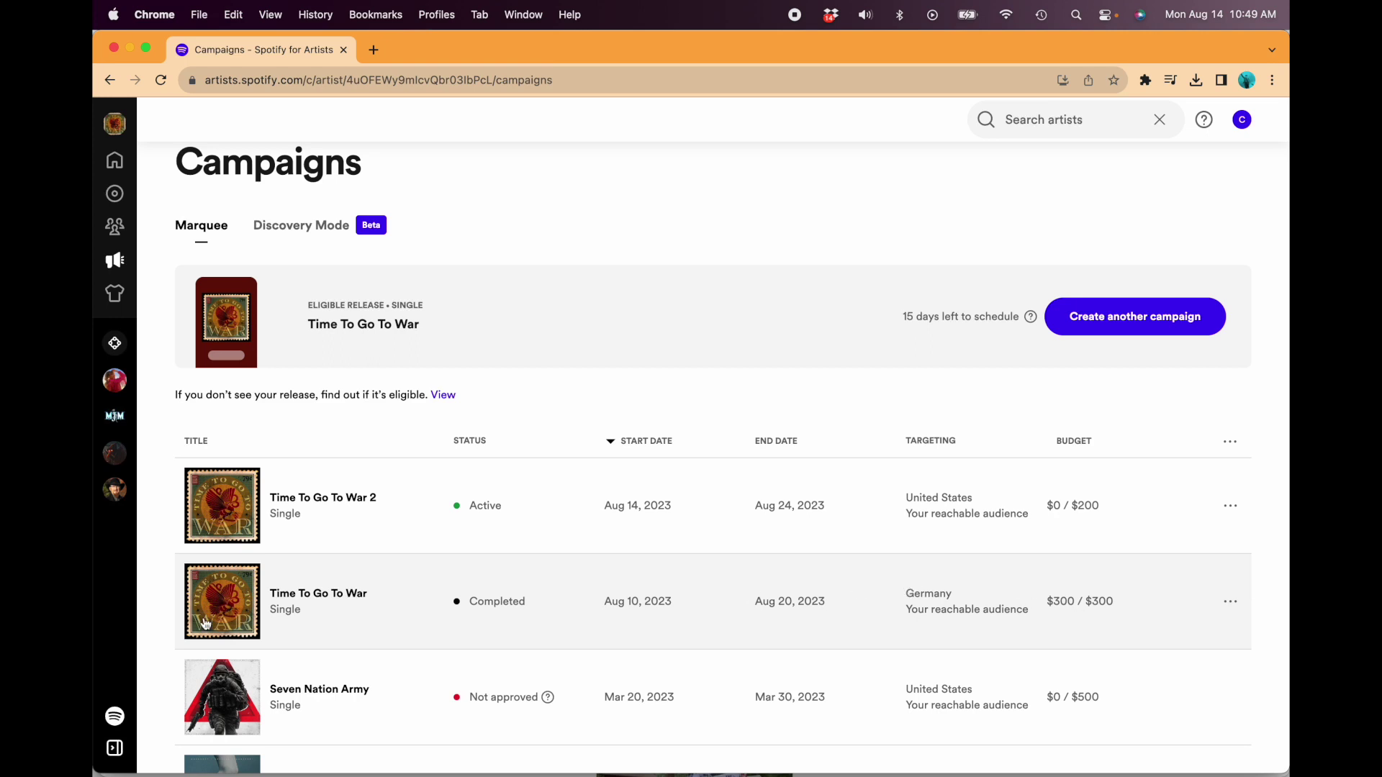
{"action": "left_click", "coordinate": [921, 608]}
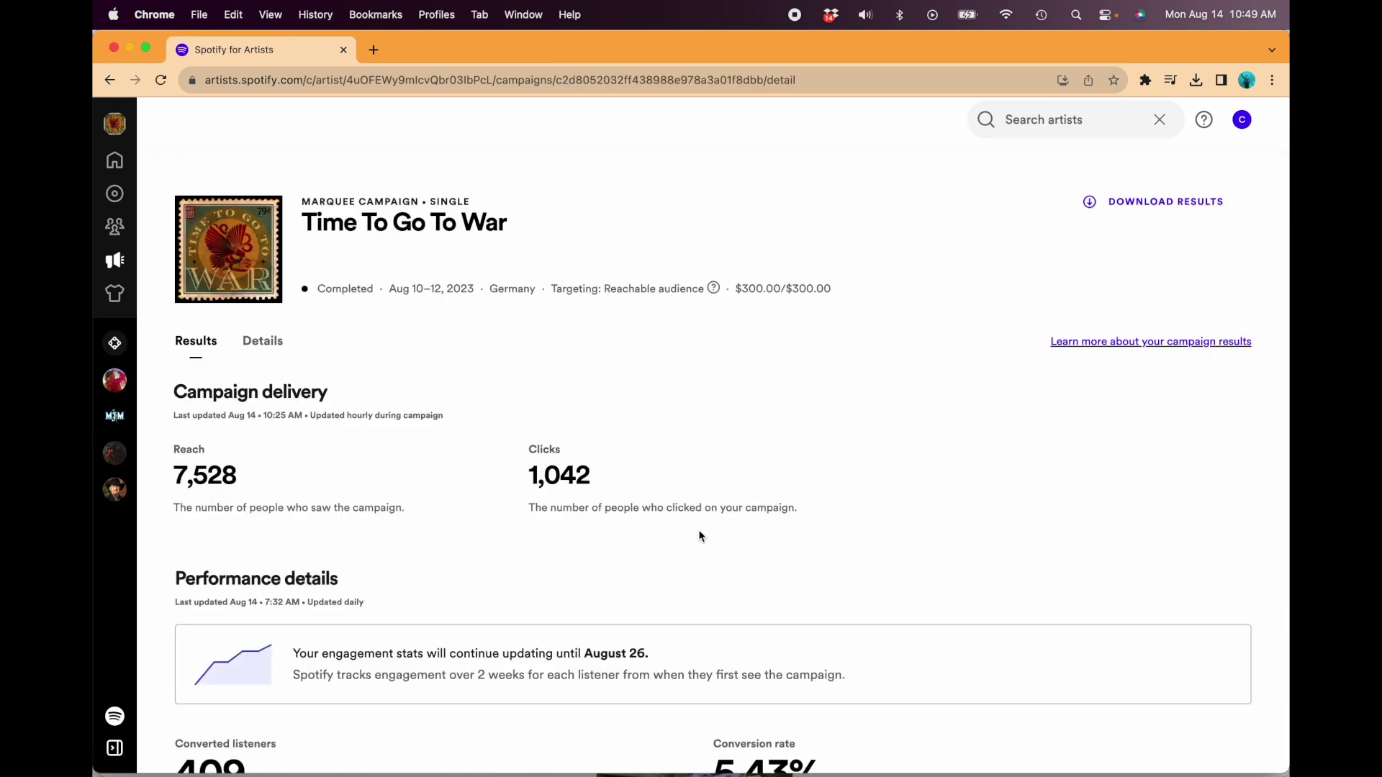
{"action": "scroll", "coordinate": [698, 536], "scroll_direction": "down", "scroll_amount": 2}
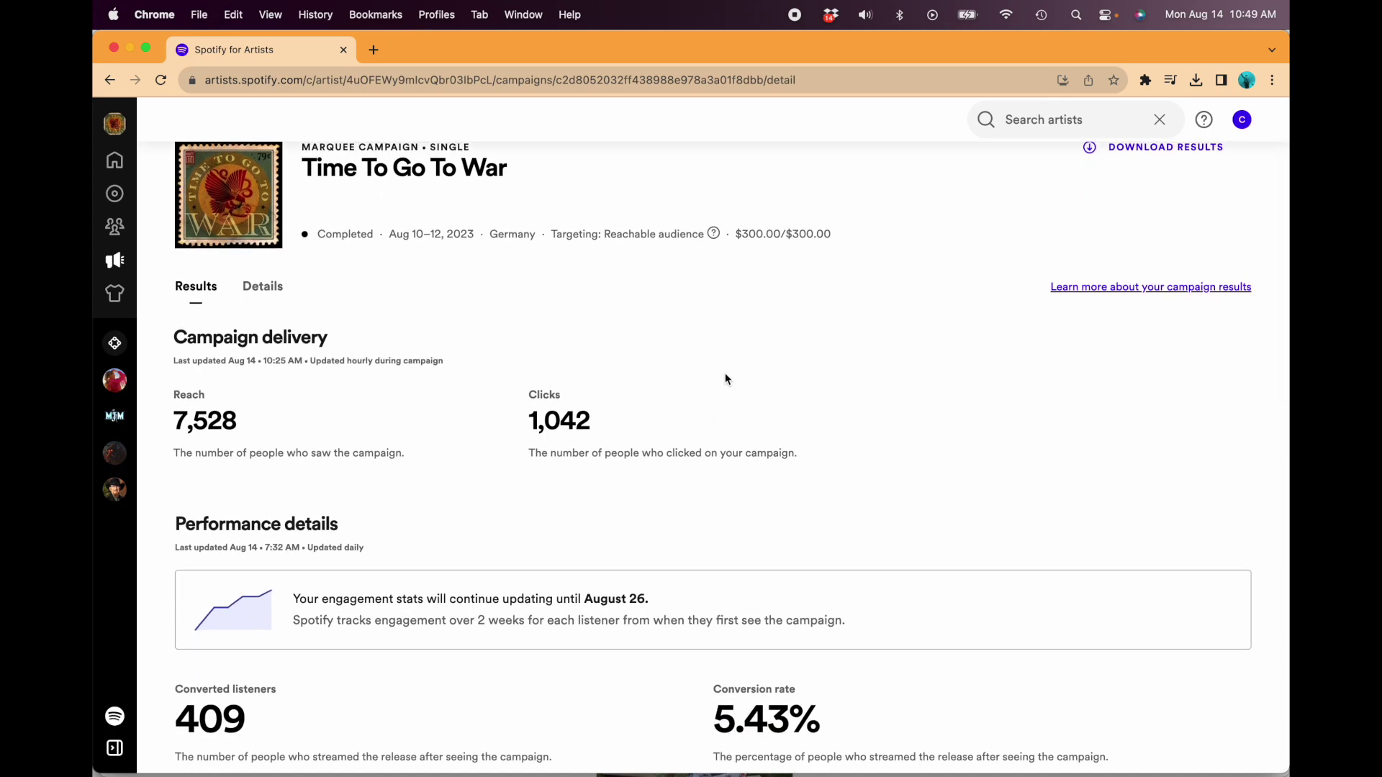
{"action": "scroll", "coordinate": [719, 418], "scroll_direction": "down", "scroll_amount": 8}
{"action": "scroll", "coordinate": [719, 420], "scroll_direction": "up", "scroll_amount": 9}
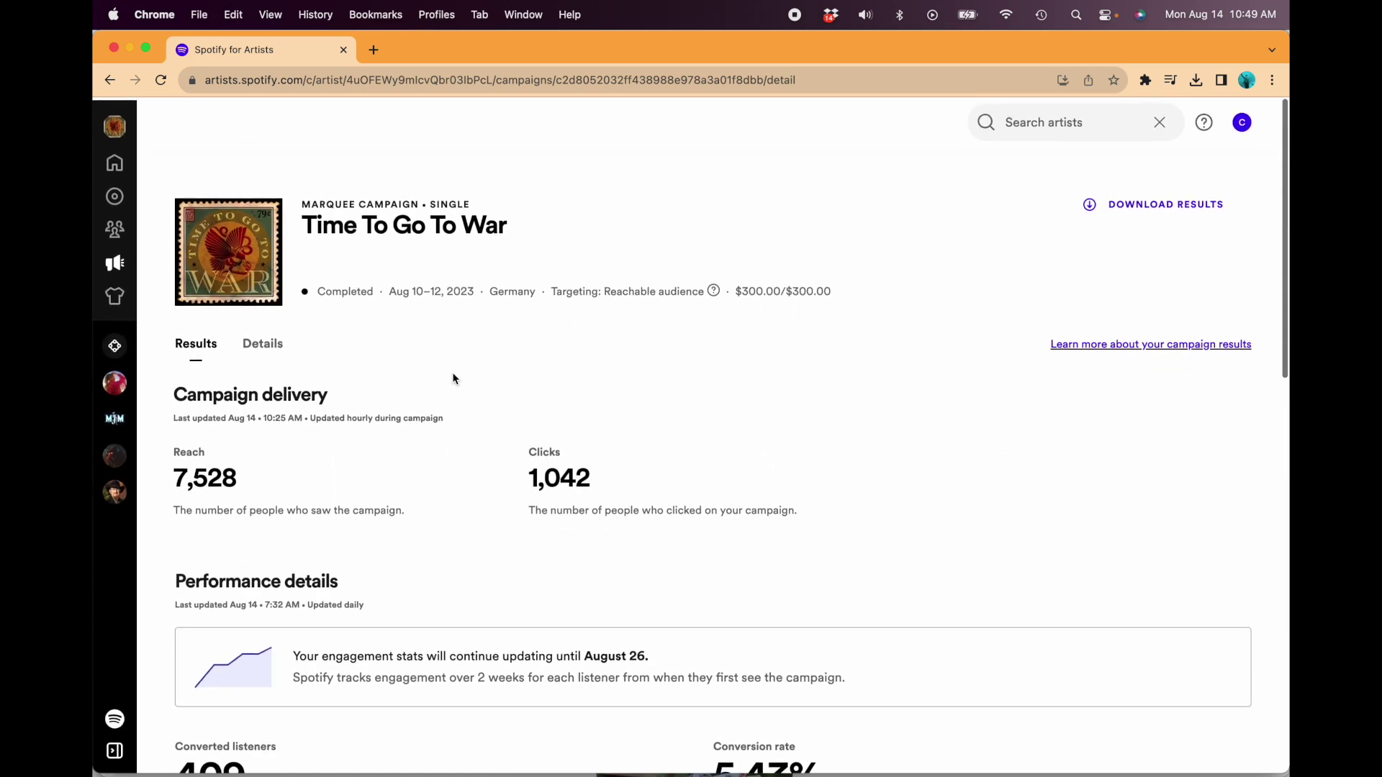
{"action": "left_click", "coordinate": [264, 345]}
{"action": "scroll", "coordinate": [386, 374], "scroll_direction": "down", "scroll_amount": 4}
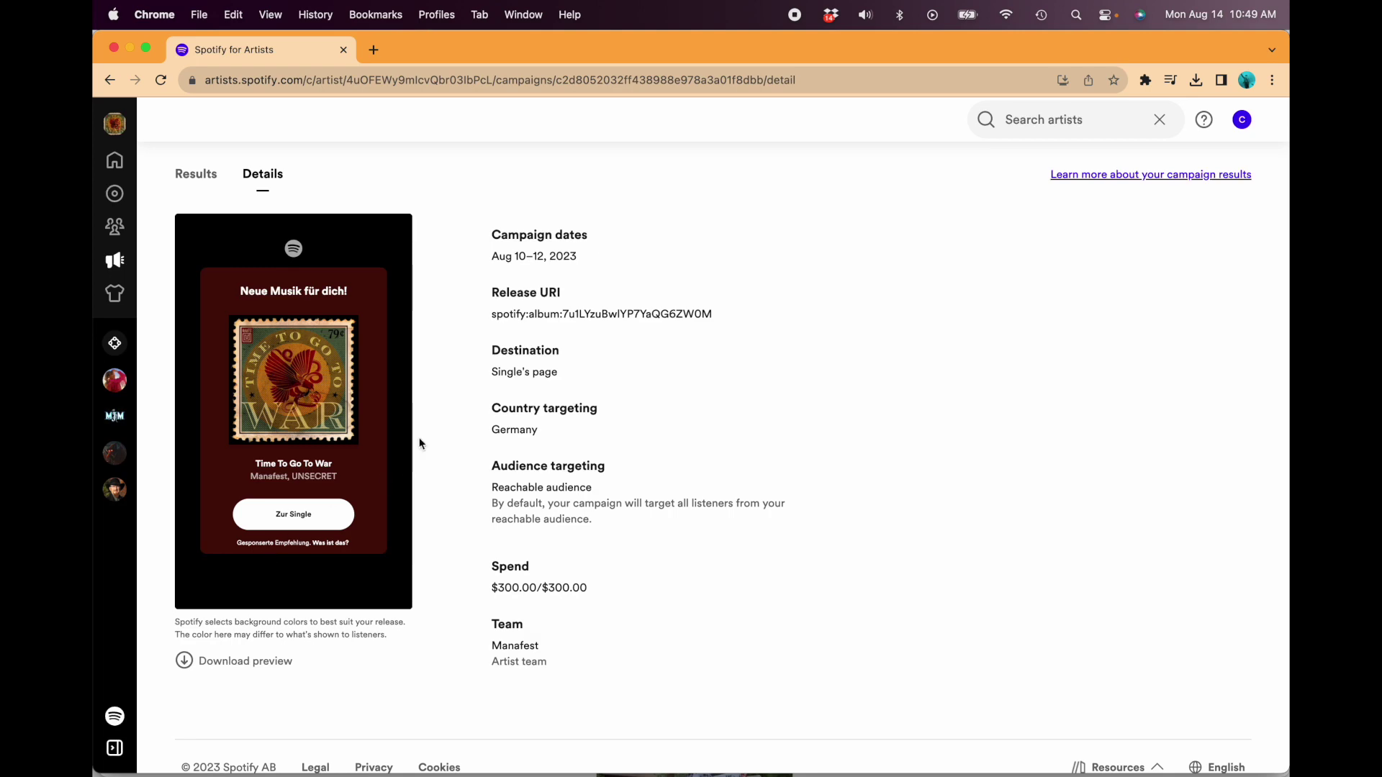
{"action": "scroll", "coordinate": [432, 417], "scroll_direction": "up", "scroll_amount": 4}
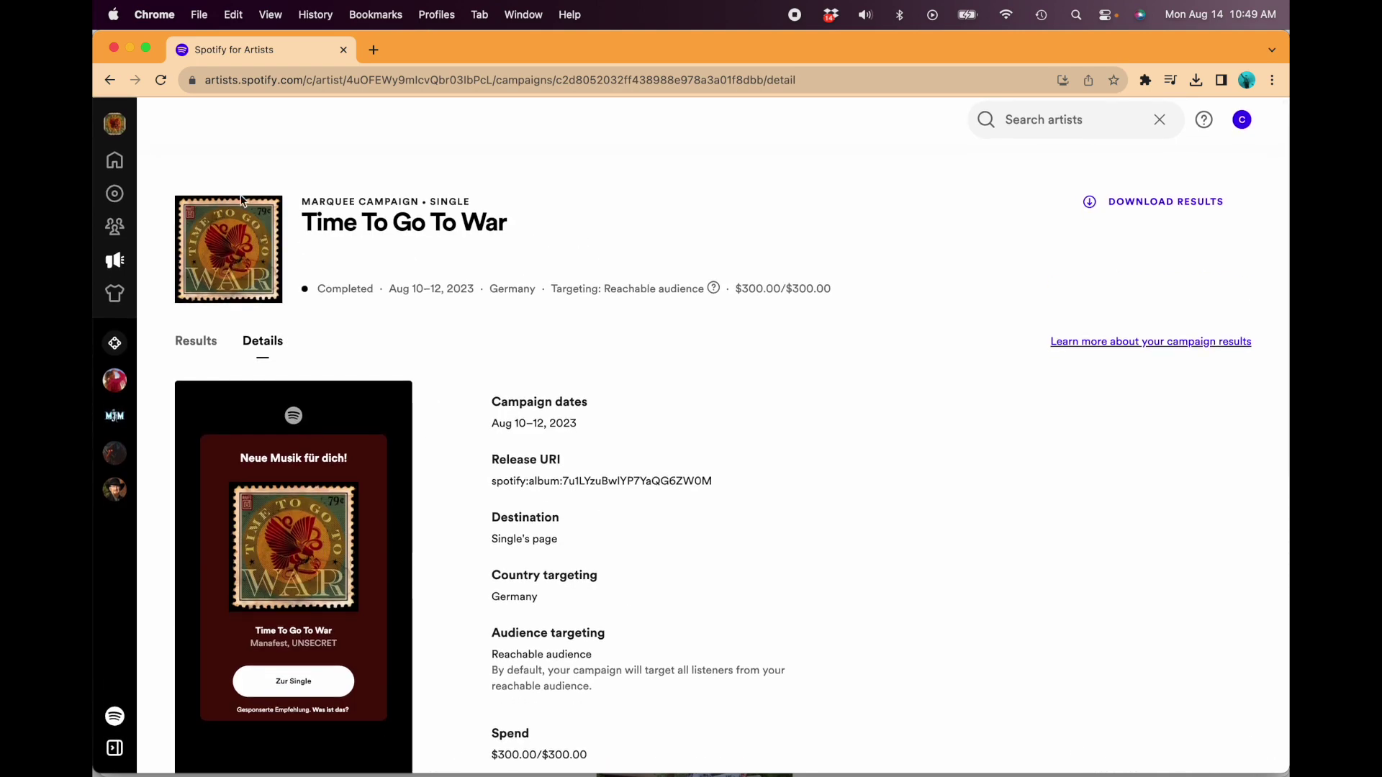
{"action": "left_click", "coordinate": [201, 352]}
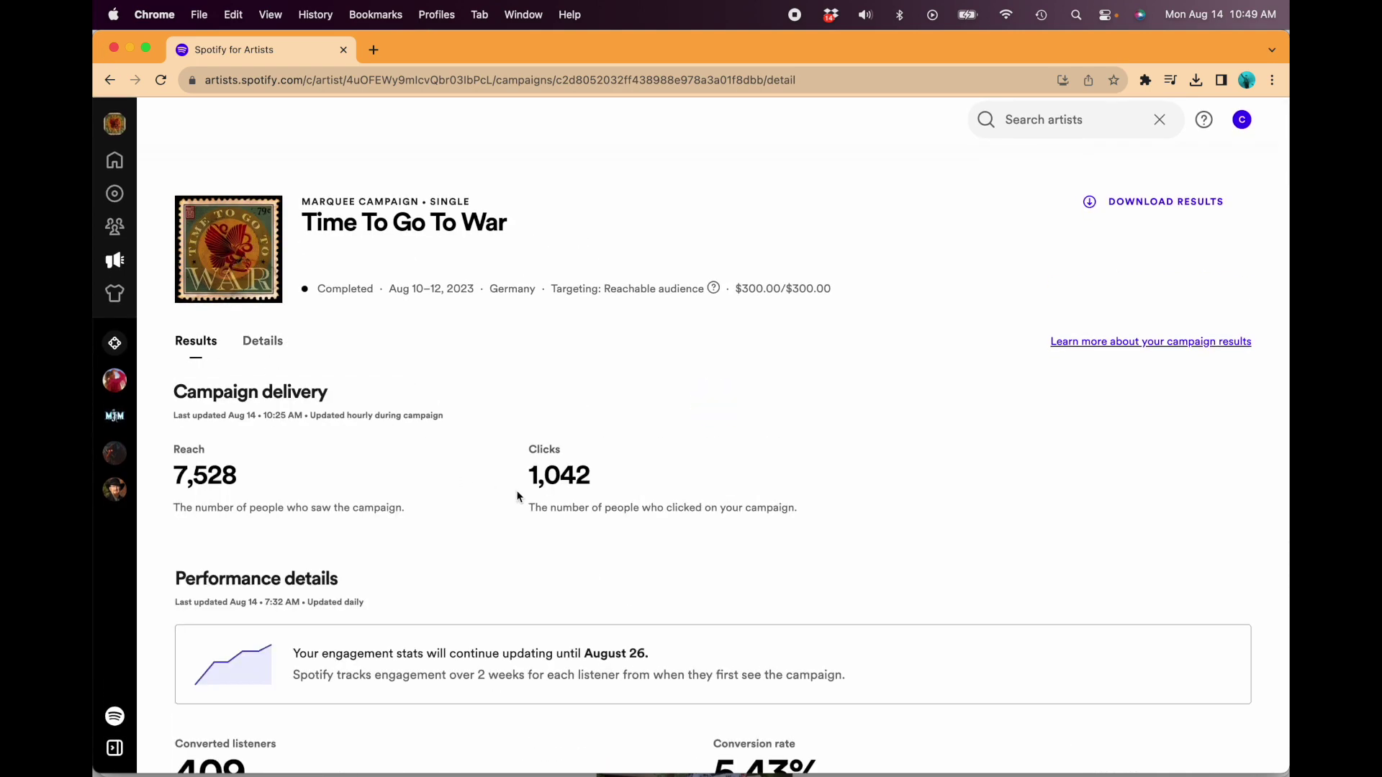
{"action": "scroll", "coordinate": [537, 548], "scroll_direction": "down", "scroll_amount": 1}
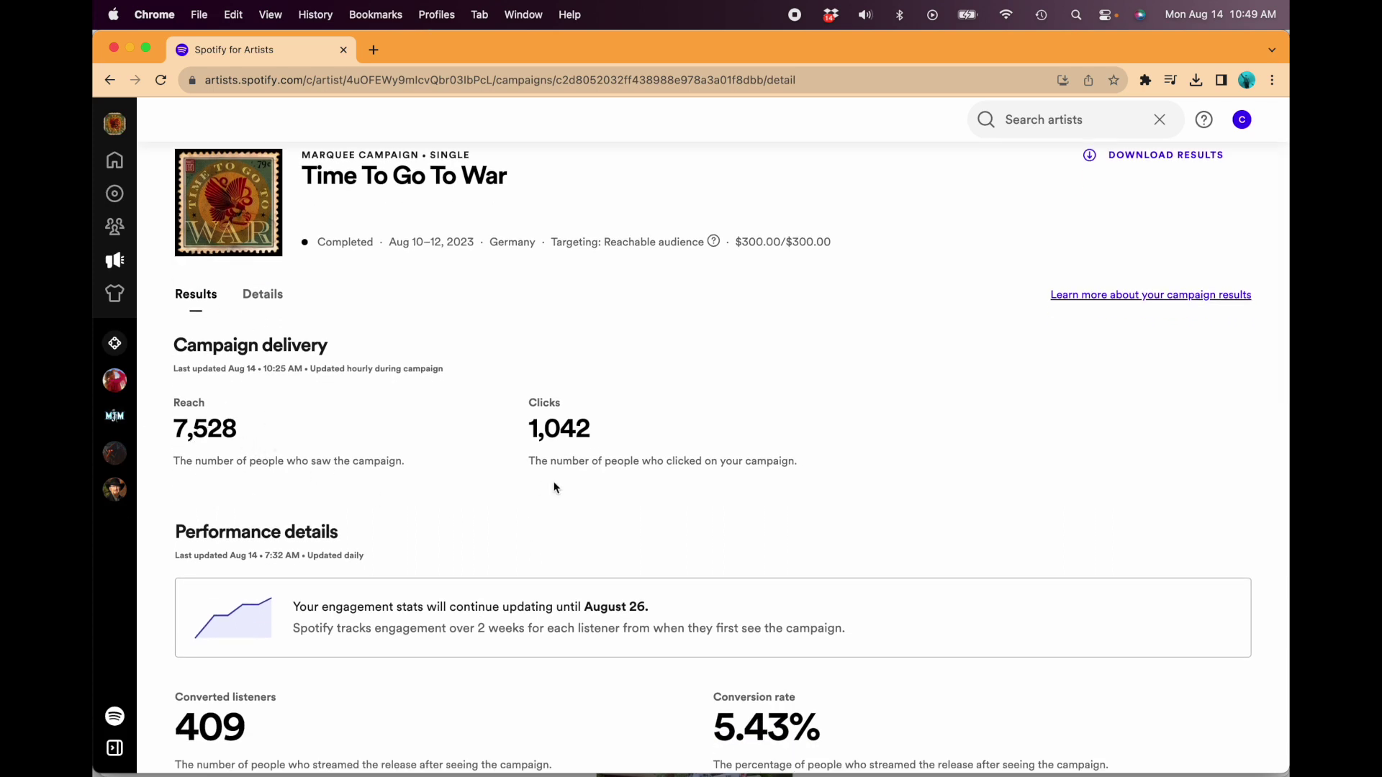
{"action": "scroll", "coordinate": [596, 426], "scroll_direction": "down", "scroll_amount": 3}
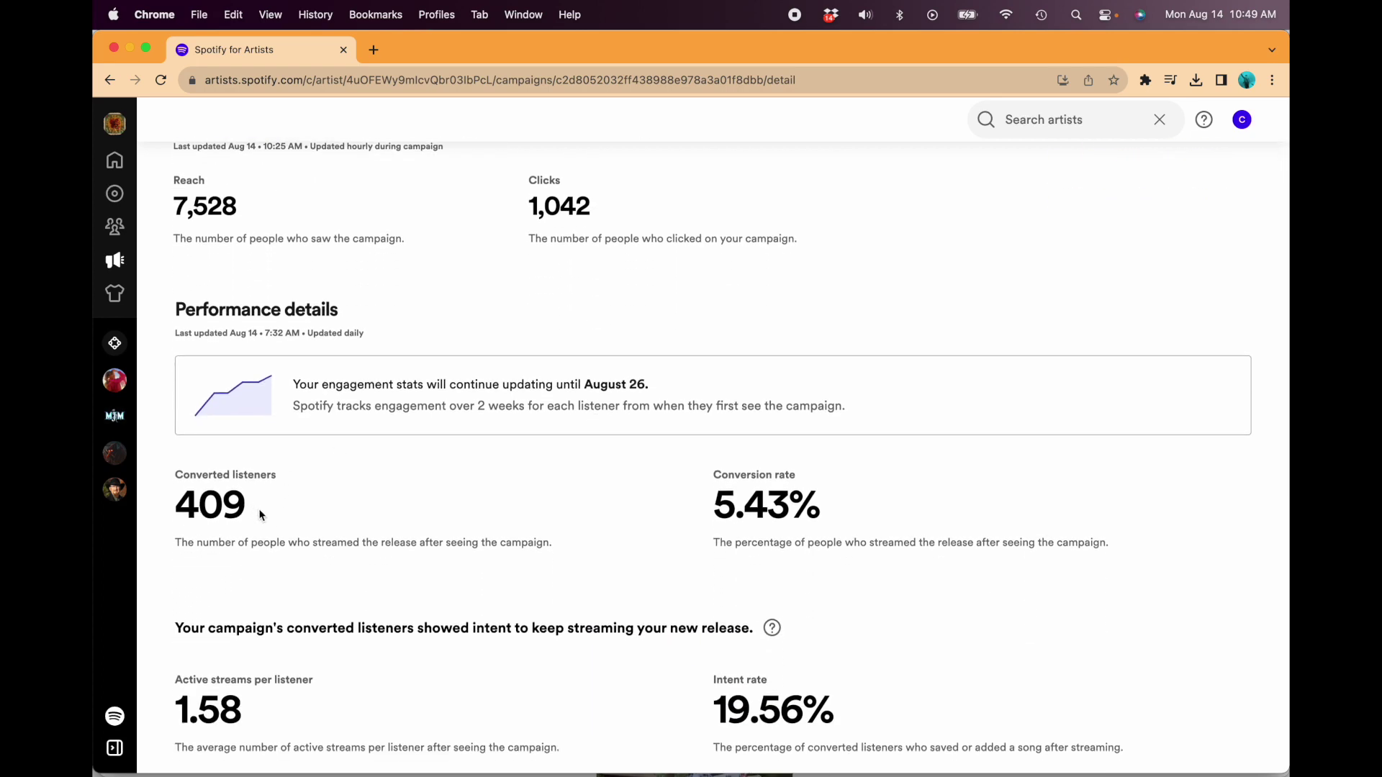
{"action": "scroll", "coordinate": [261, 514], "scroll_direction": "down", "scroll_amount": 4}
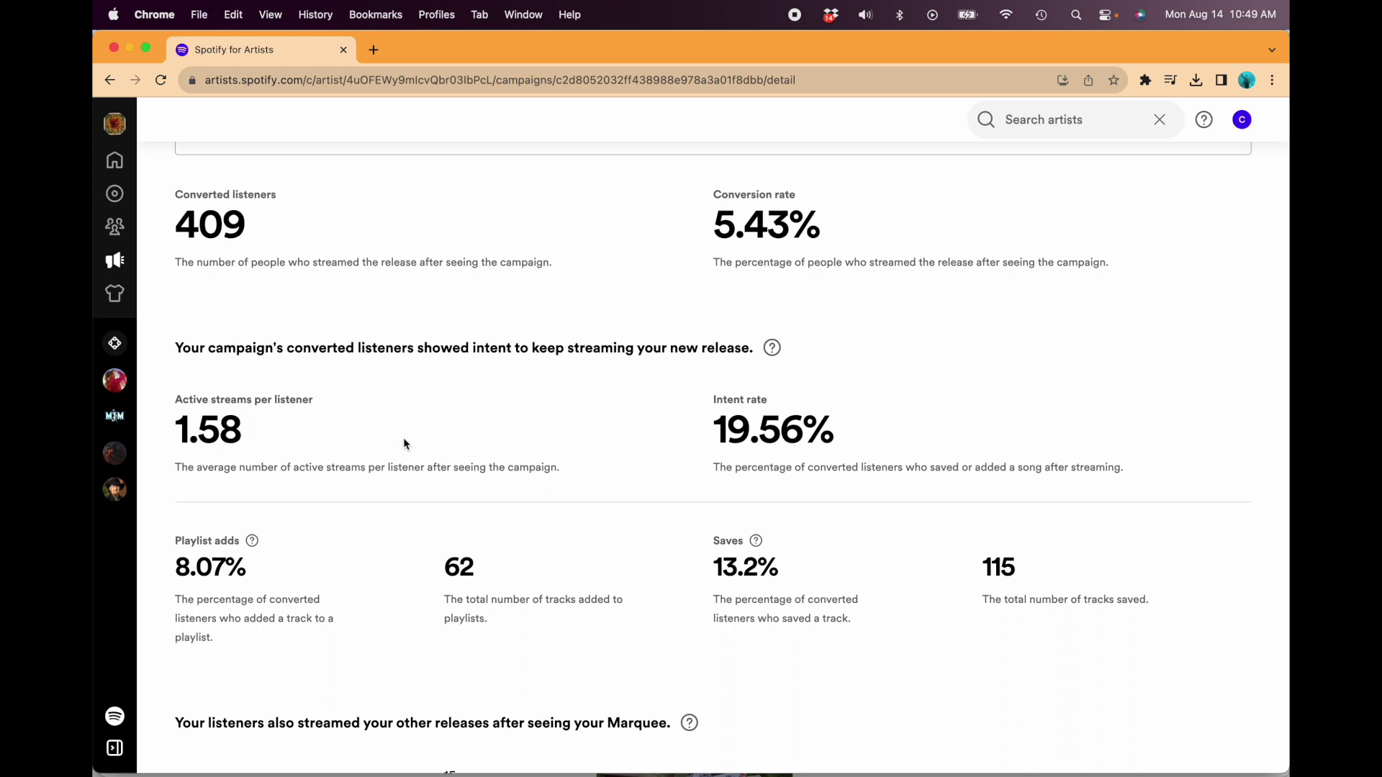
{"action": "scroll", "coordinate": [701, 563], "scroll_direction": "down", "scroll_amount": 1}
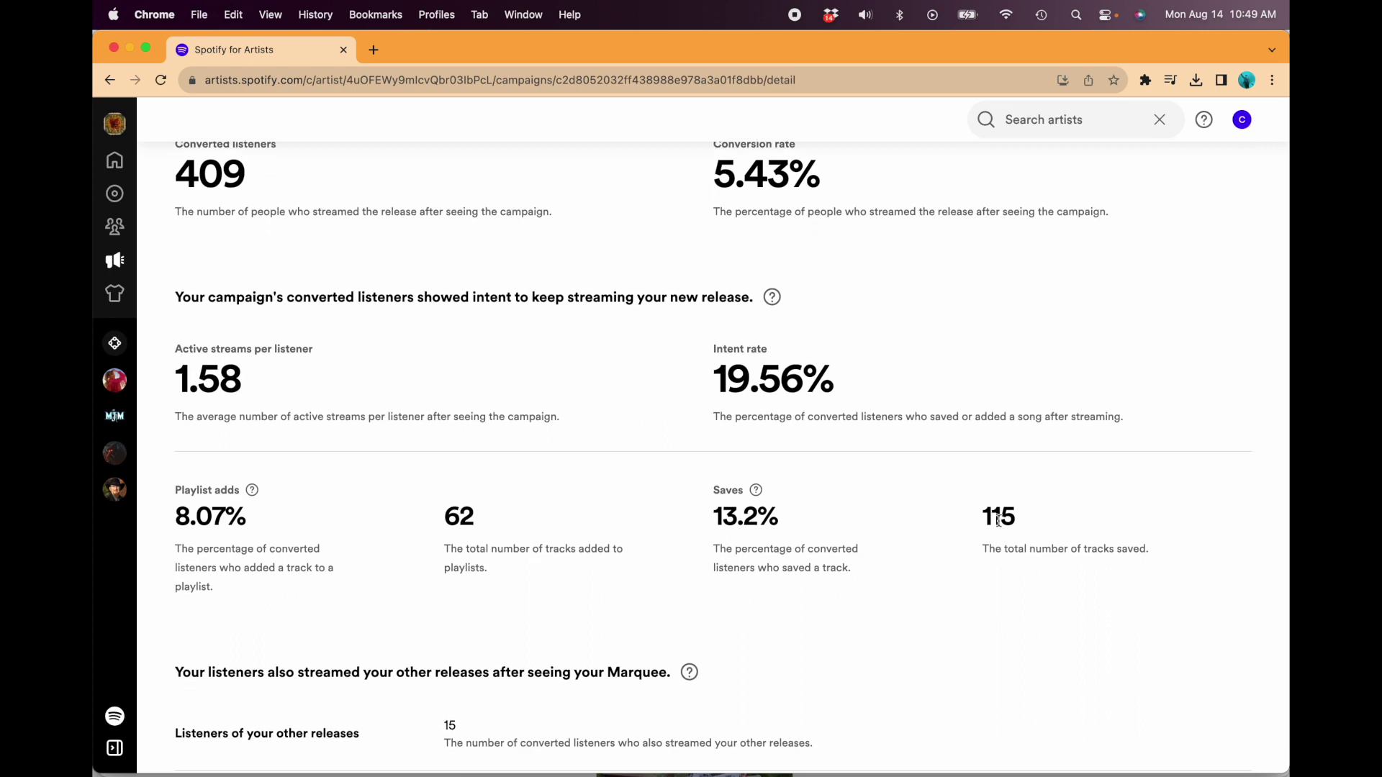
{"action": "left_click_drag", "start_coordinate": [986, 517], "coordinate": [1003, 517]}
{"action": "left_click_drag", "start_coordinate": [444, 522], "coordinate": [463, 520]}
{"action": "scroll", "coordinate": [534, 516], "scroll_direction": "up", "scroll_amount": 10}
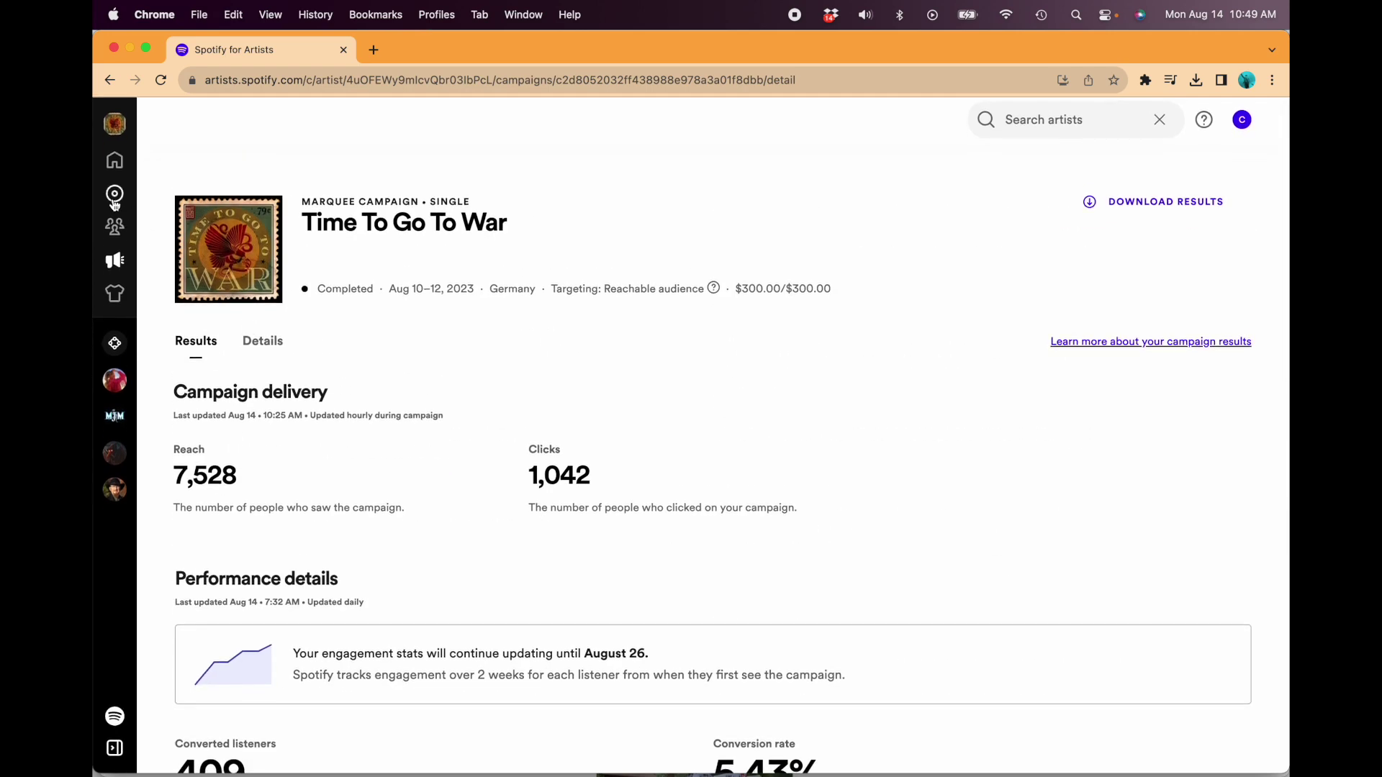
{"action": "left_click", "coordinate": [114, 196]}
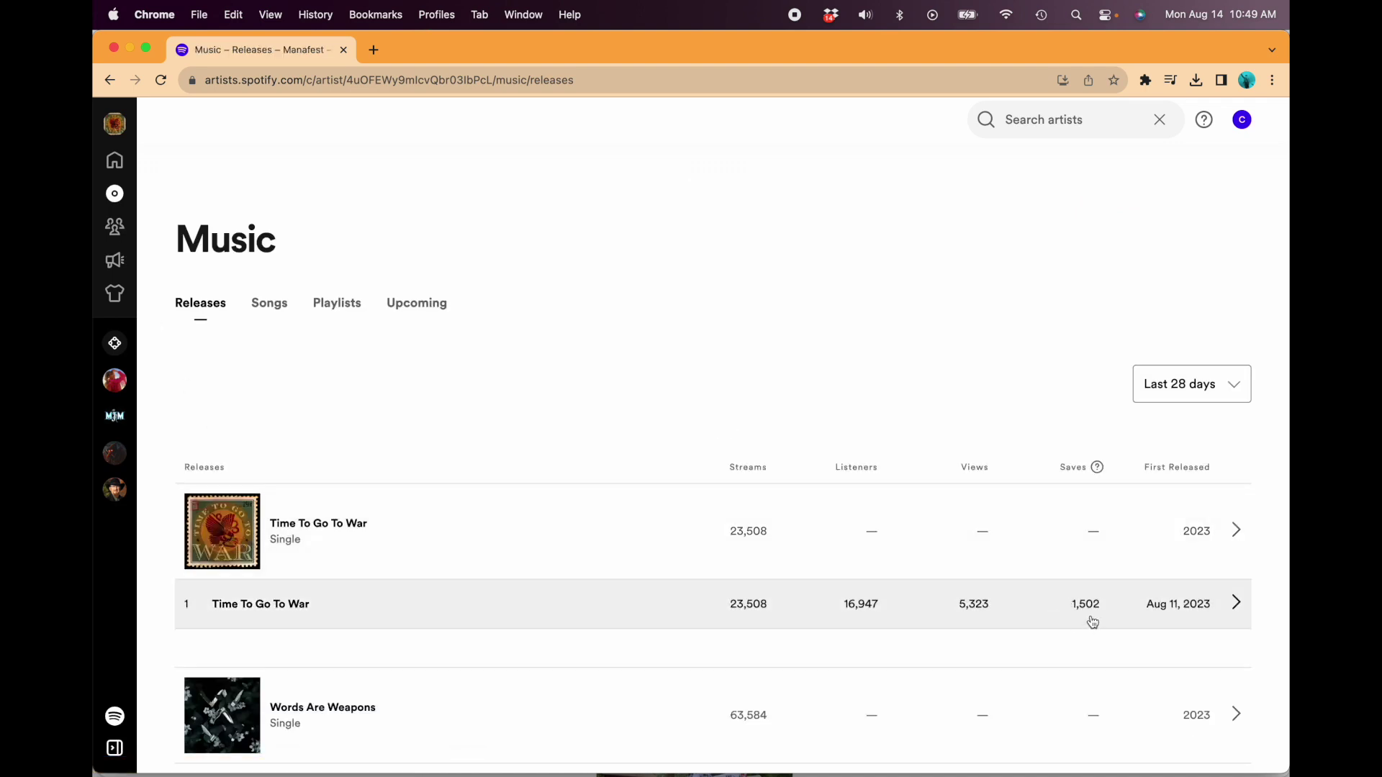
Step: Review Time To Go To War's playlists, including Release Radar with 18,899 streams, then leave via Campaigns
{"action": "left_click", "coordinate": [291, 605]}
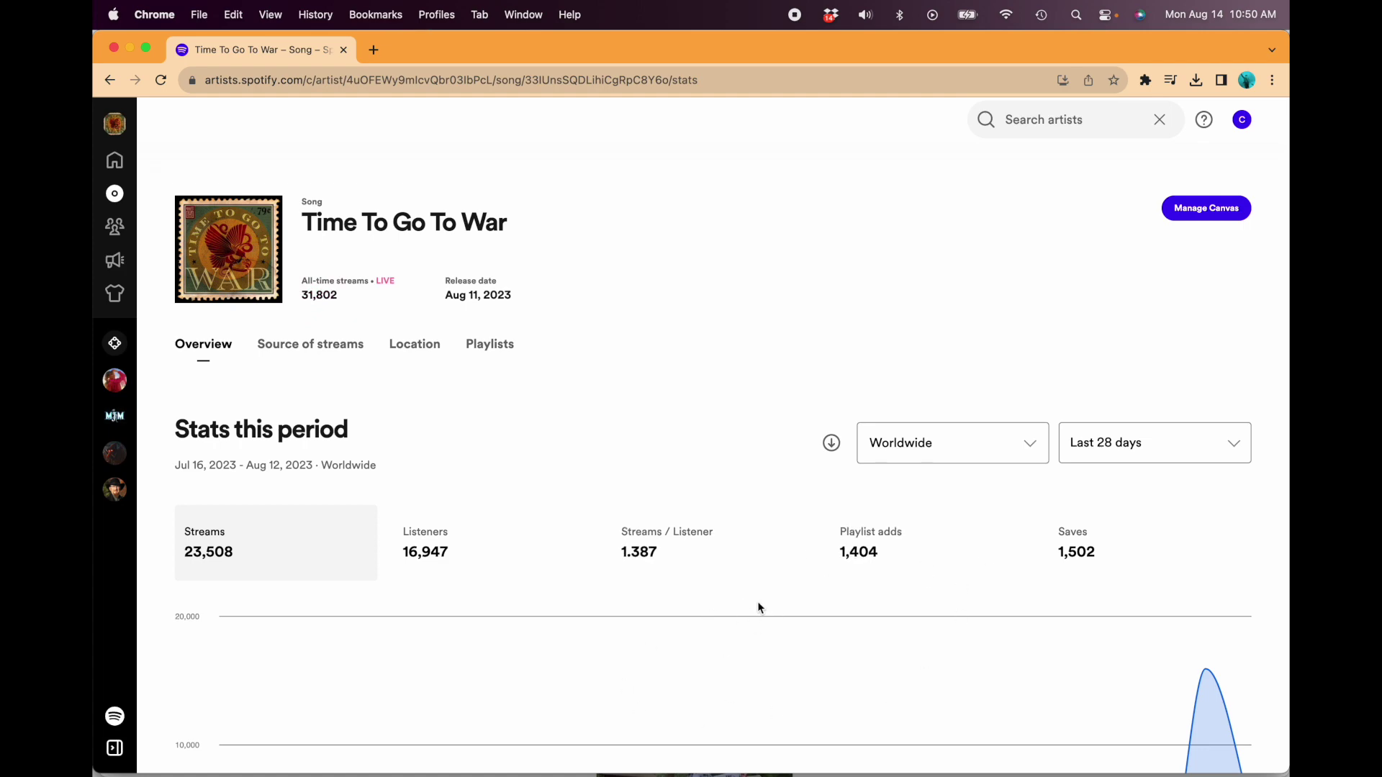
{"action": "left_click", "coordinate": [506, 352]}
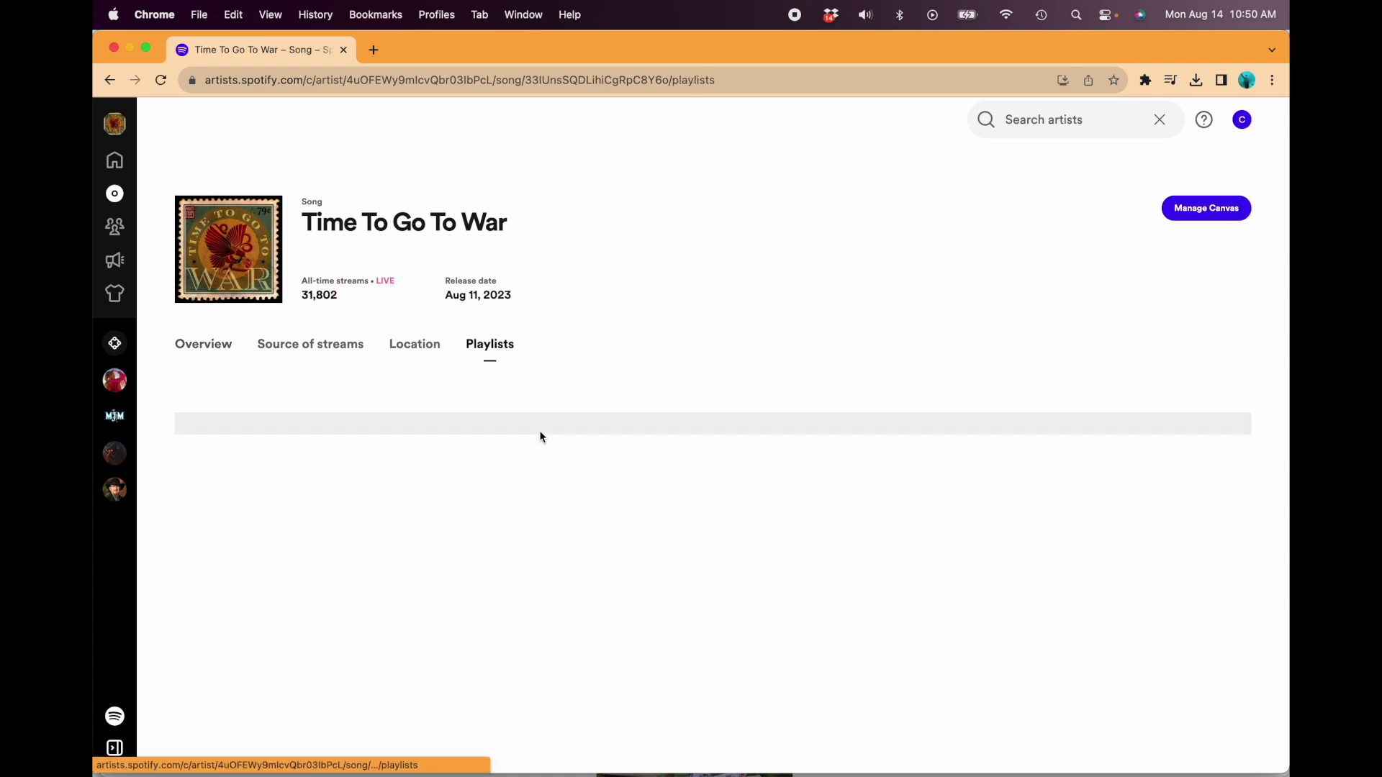
{"action": "scroll", "coordinate": [537, 457], "scroll_direction": "down", "scroll_amount": 3}
{"action": "scroll", "coordinate": [491, 500], "scroll_direction": "up", "scroll_amount": 3}
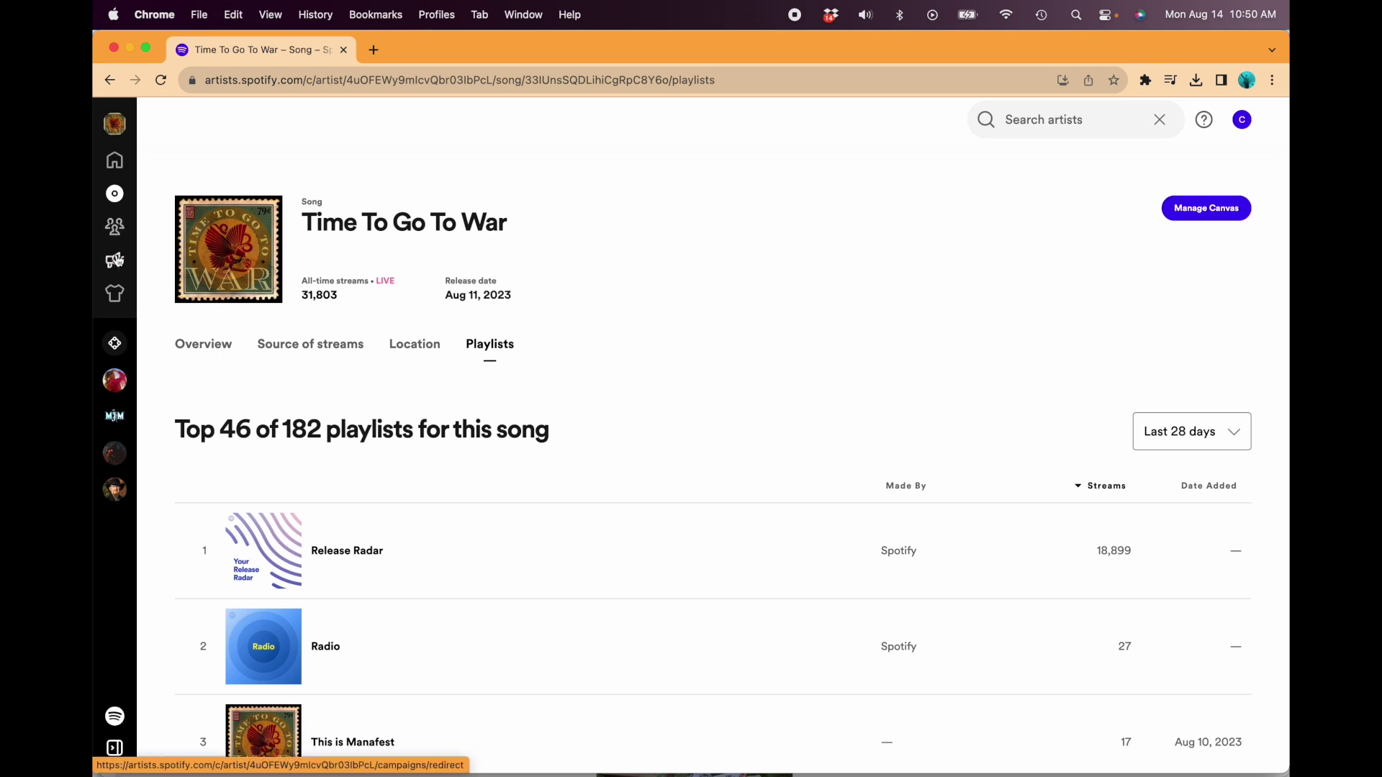
{"action": "left_click", "coordinate": [115, 260]}
Step: Check the Music section's Upcoming tab and return to the Releases list
{"action": "left_click", "coordinate": [115, 195]}
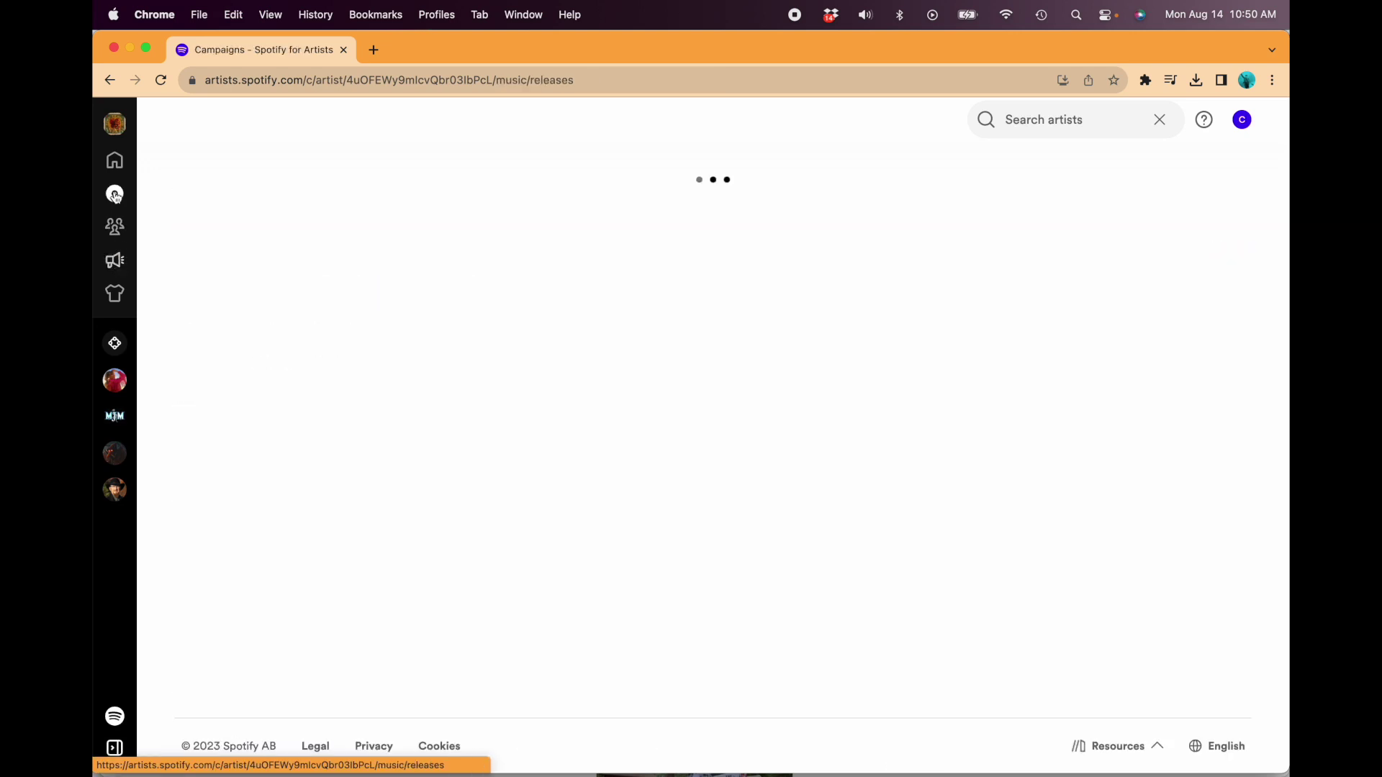
{"action": "left_click", "coordinate": [425, 305]}
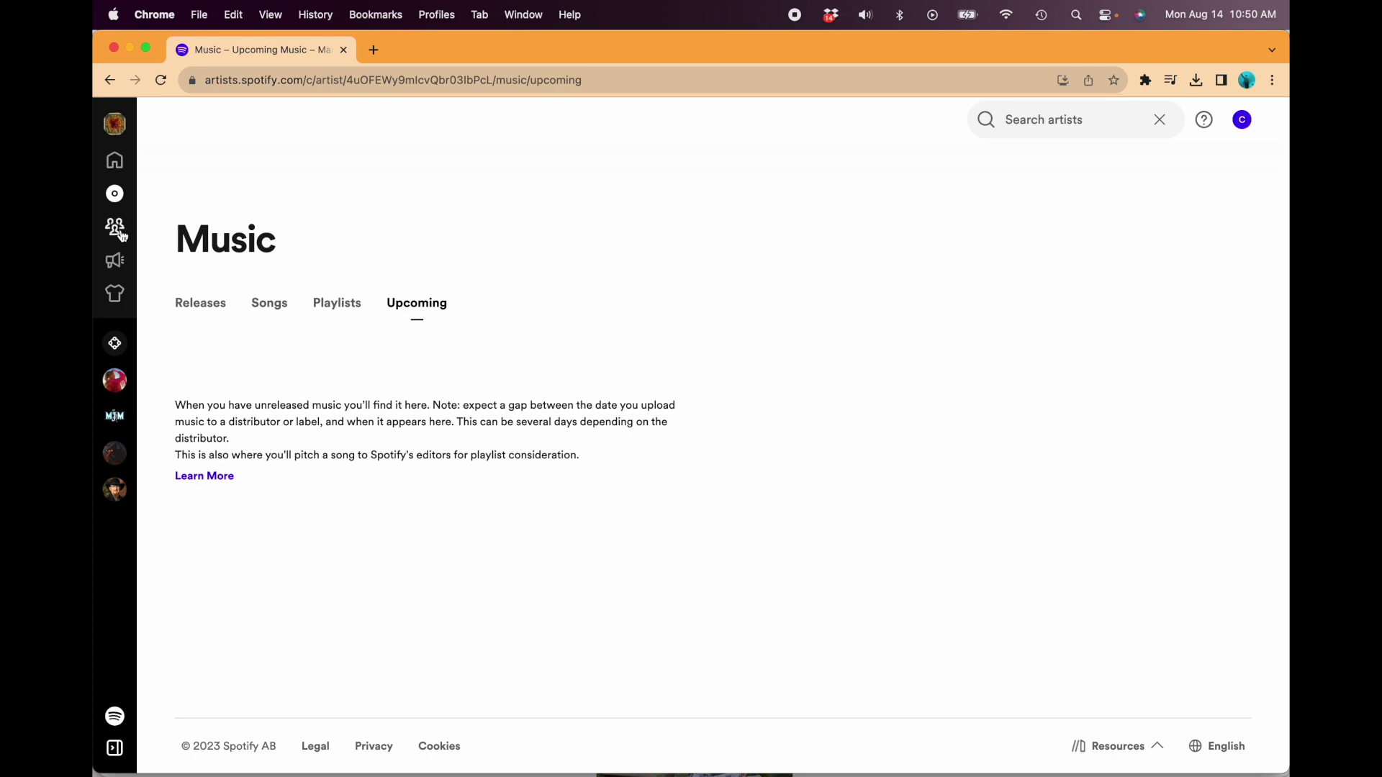
{"action": "left_click", "coordinate": [114, 202]}
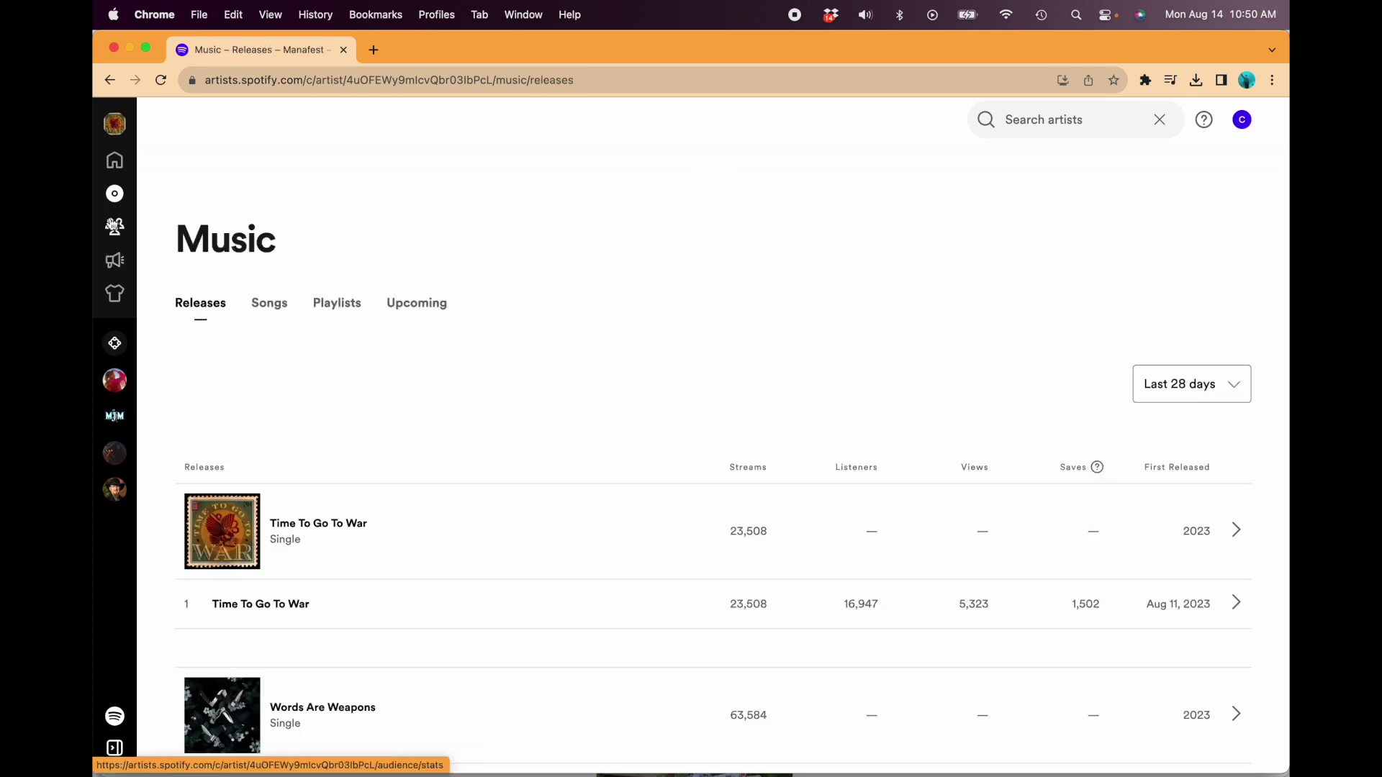
Step: Show the Time To Go To War track's playlist stats and scroll to This is Manafest
{"action": "left_click", "coordinate": [289, 598]}
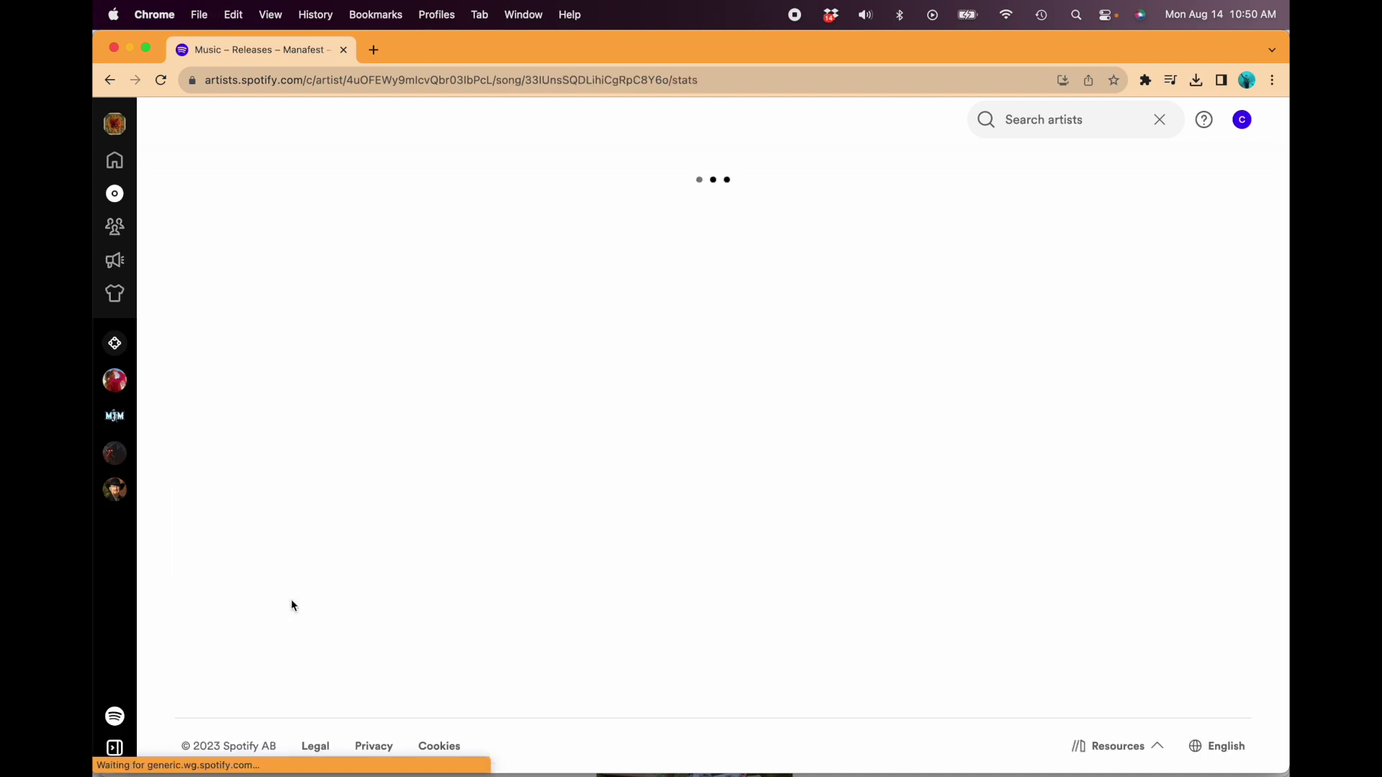
{"action": "left_click", "coordinate": [489, 345]}
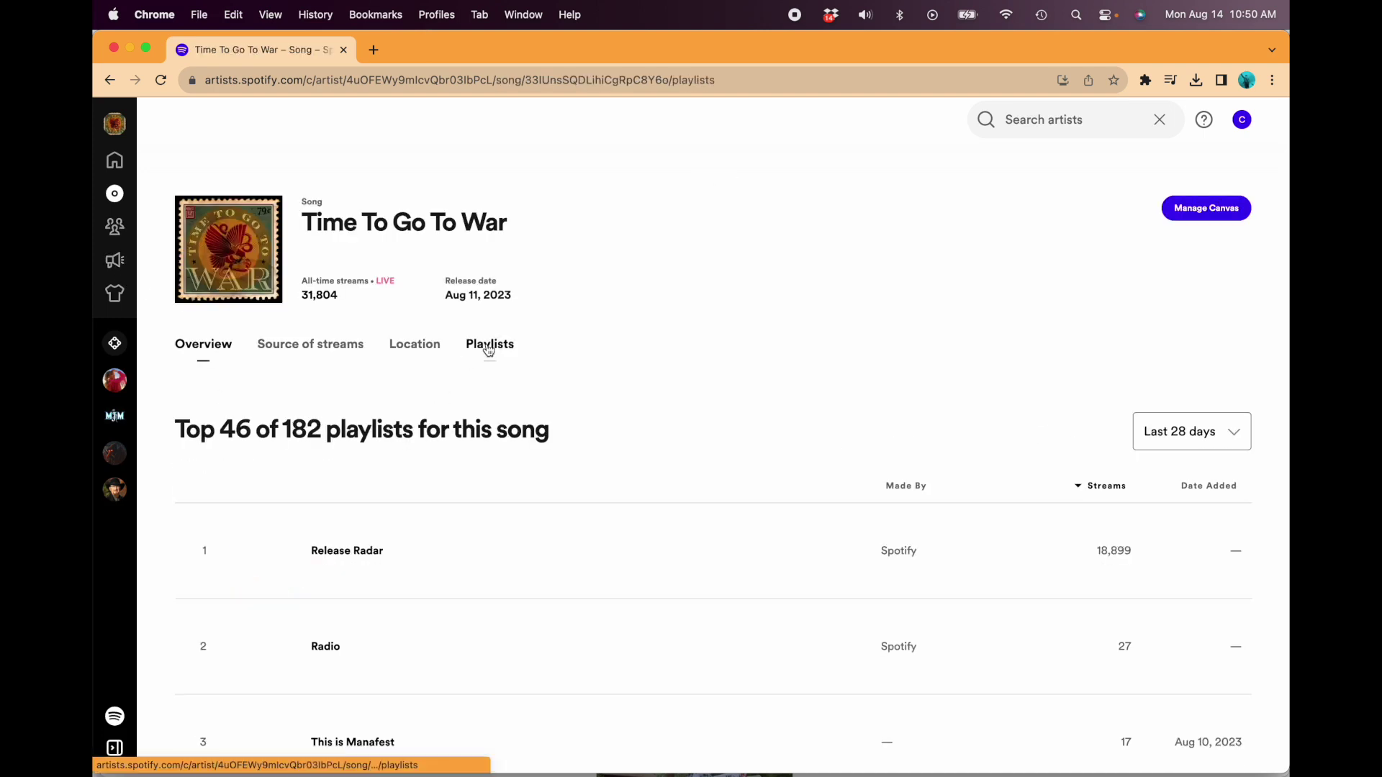
{"action": "scroll", "coordinate": [561, 400], "scroll_direction": "down", "scroll_amount": 1}
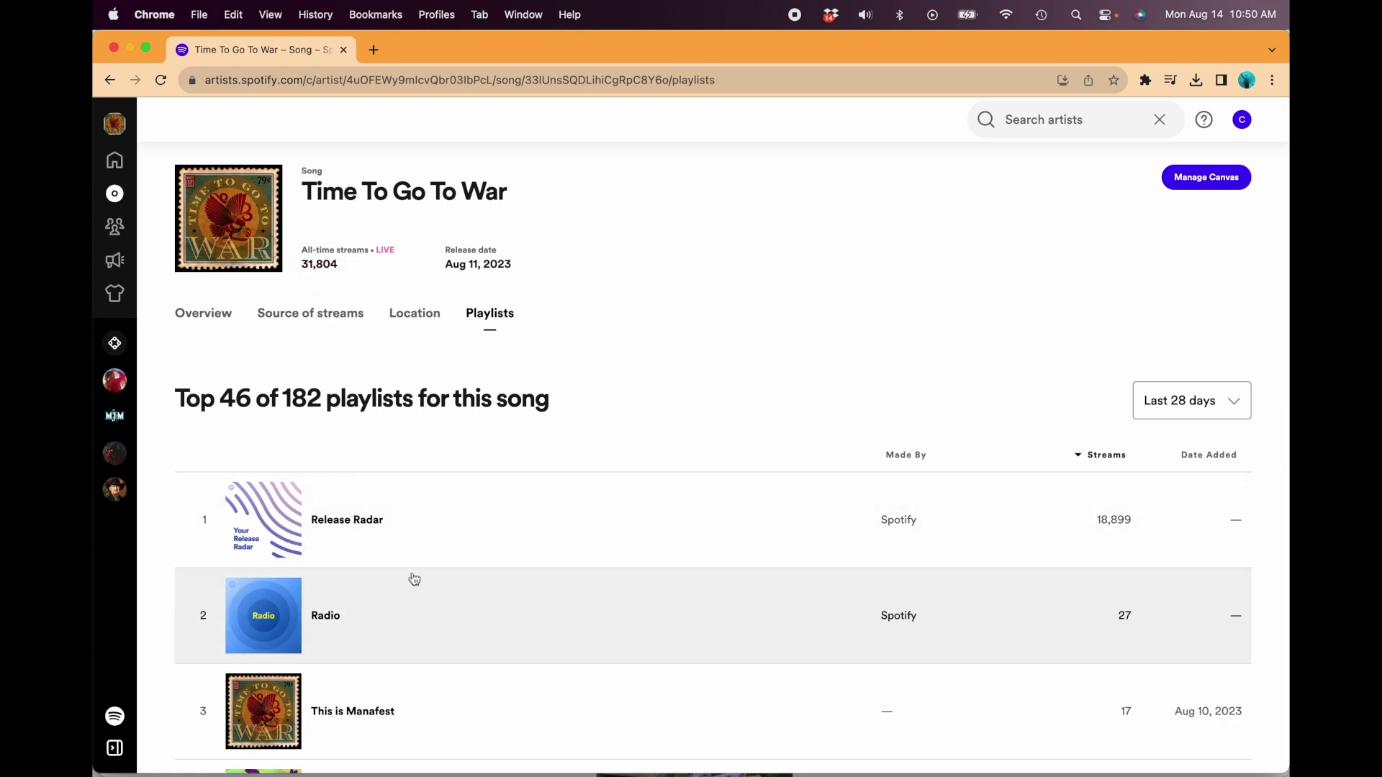
{"action": "scroll", "coordinate": [380, 583], "scroll_direction": "down", "scroll_amount": 1}
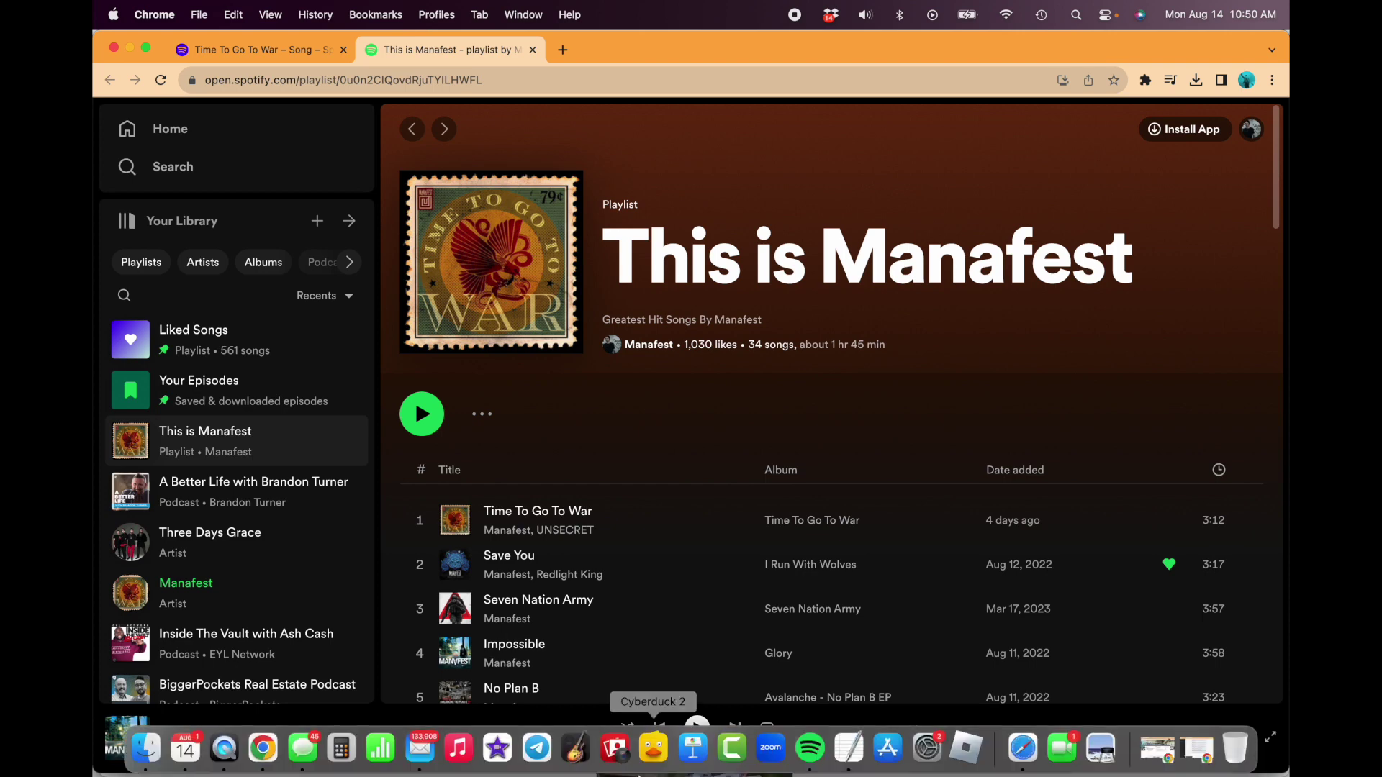
Step: In the Spotify app, confirm Manafest's Artist pick is This is Manafest, then return to Chrome
{"action": "left_click", "coordinate": [771, 745]}
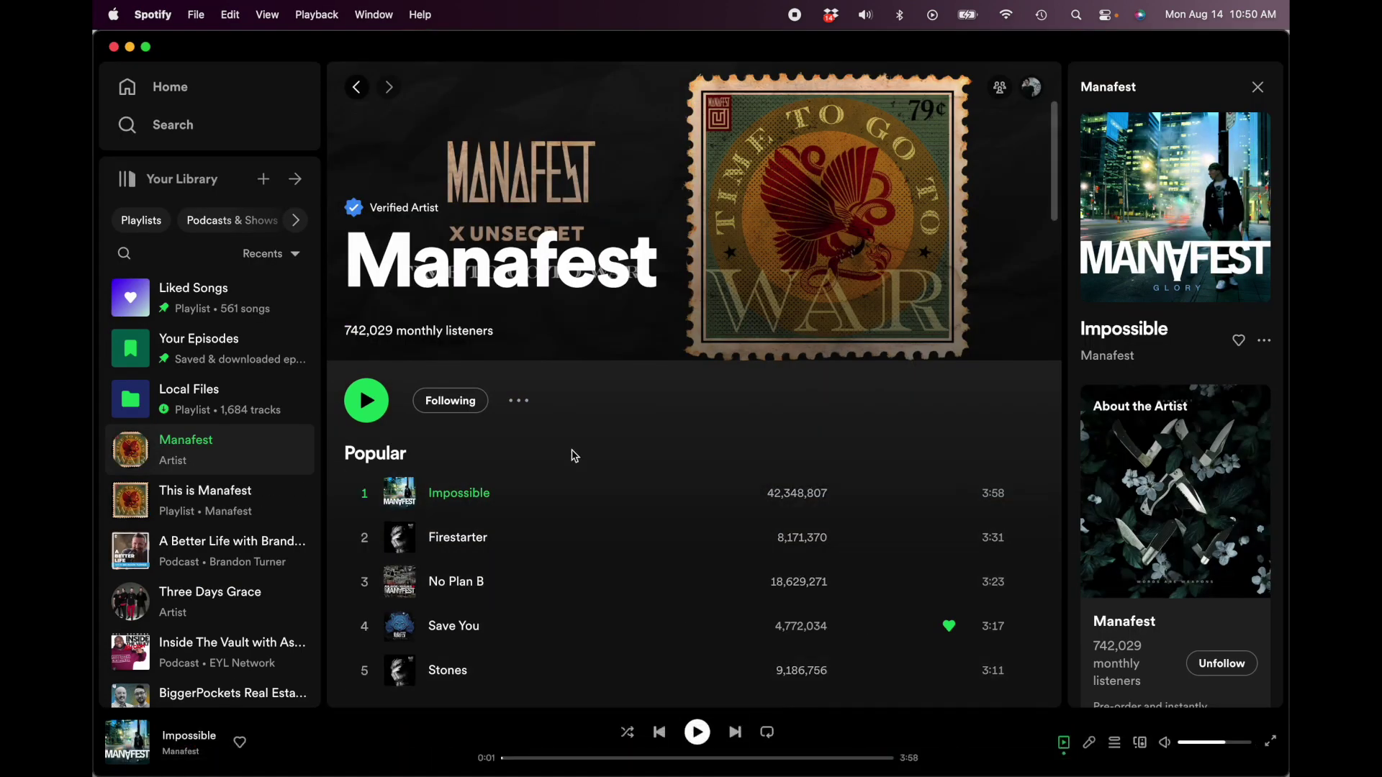
{"action": "left_click", "coordinate": [190, 126]}
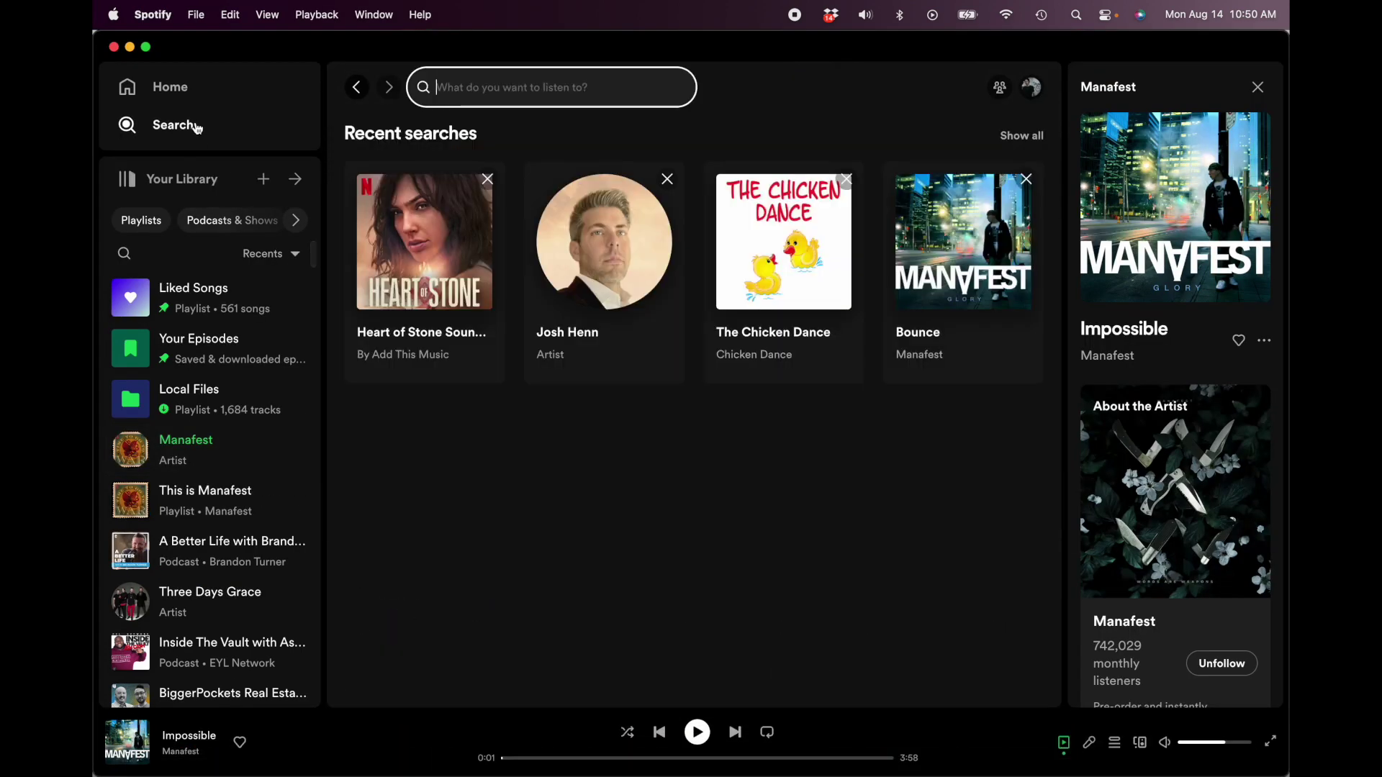
{"action": "left_click", "coordinate": [930, 355]}
{"action": "scroll", "coordinate": [835, 328], "scroll_direction": "down", "scroll_amount": 8}
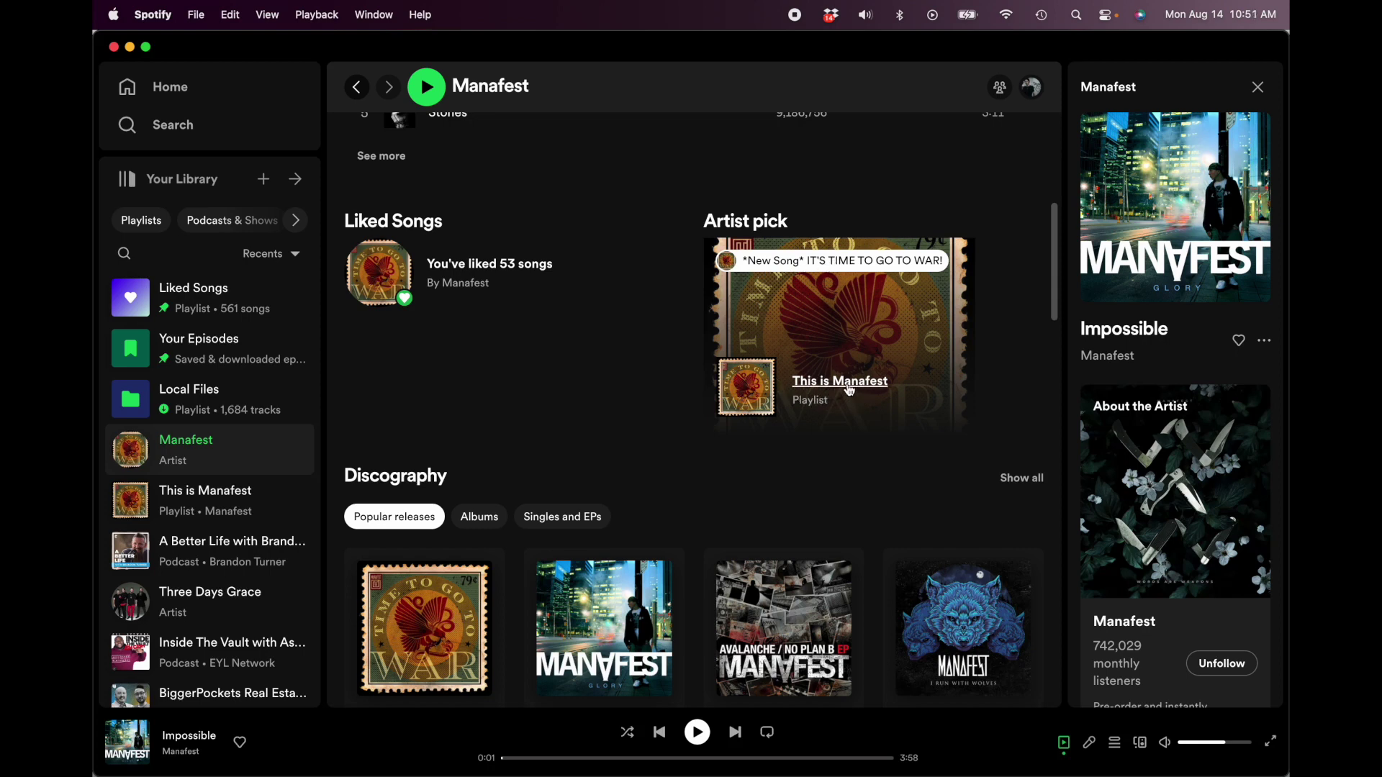
{"action": "key", "text": "super+Tab"}
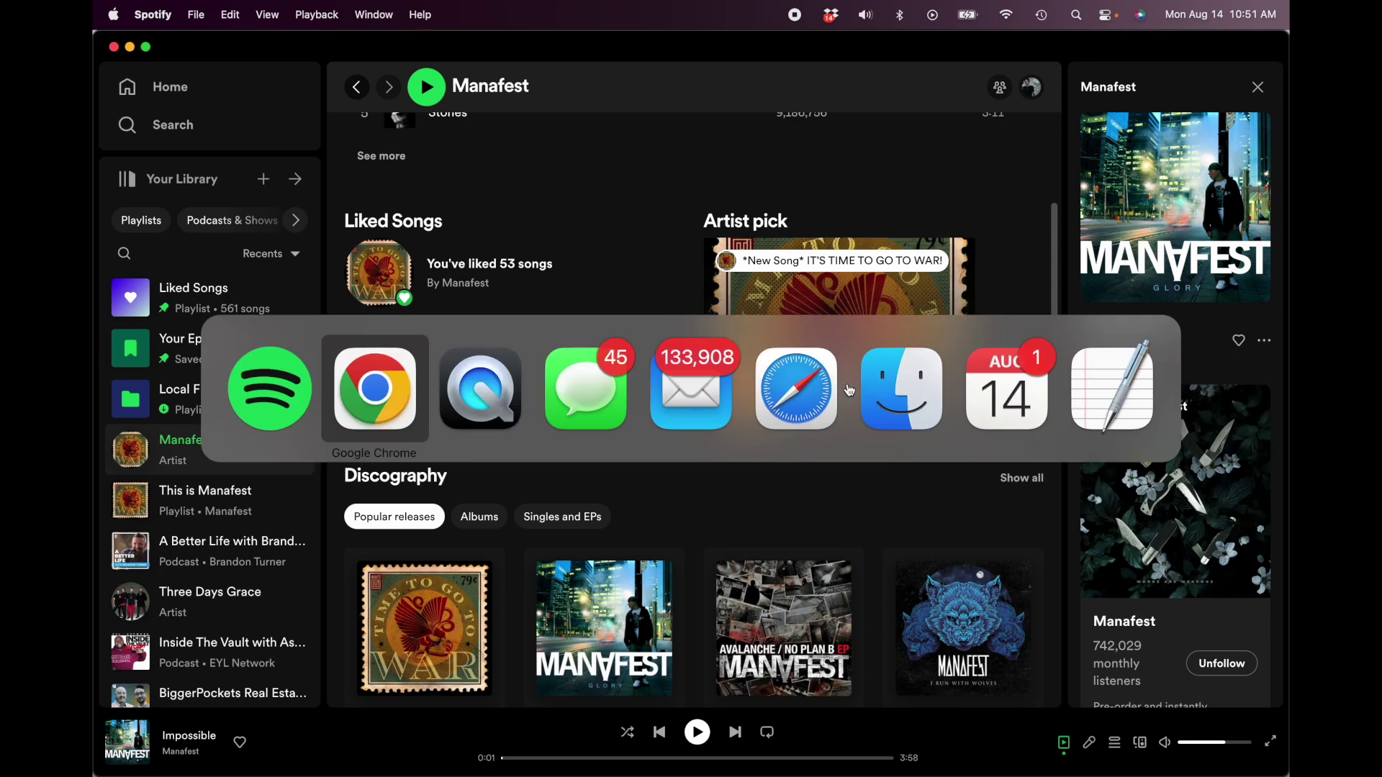
Step: Go back to the Time To Go To War song page, then open the Manafest profile overview
{"action": "left_click", "coordinate": [274, 50]}
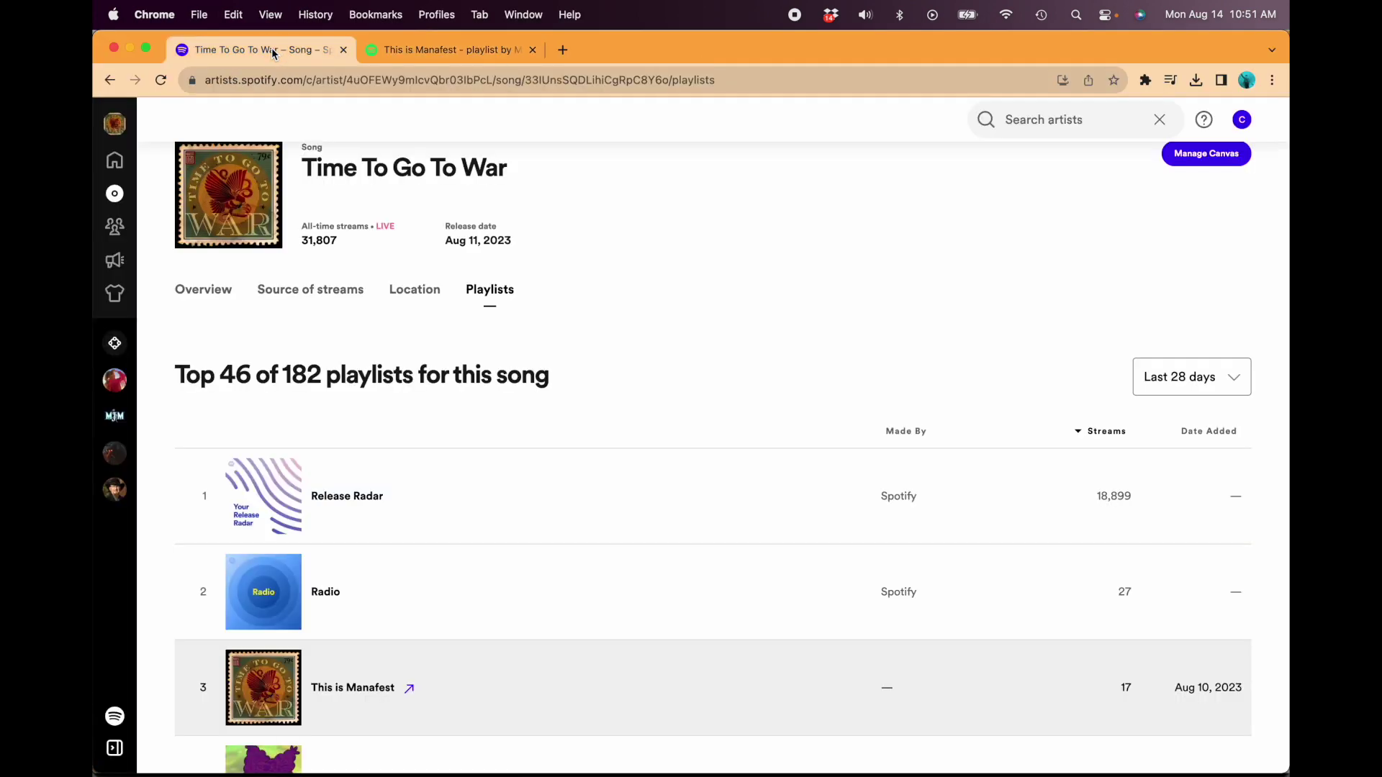
{"action": "scroll", "coordinate": [403, 338], "scroll_direction": "up", "scroll_amount": 2}
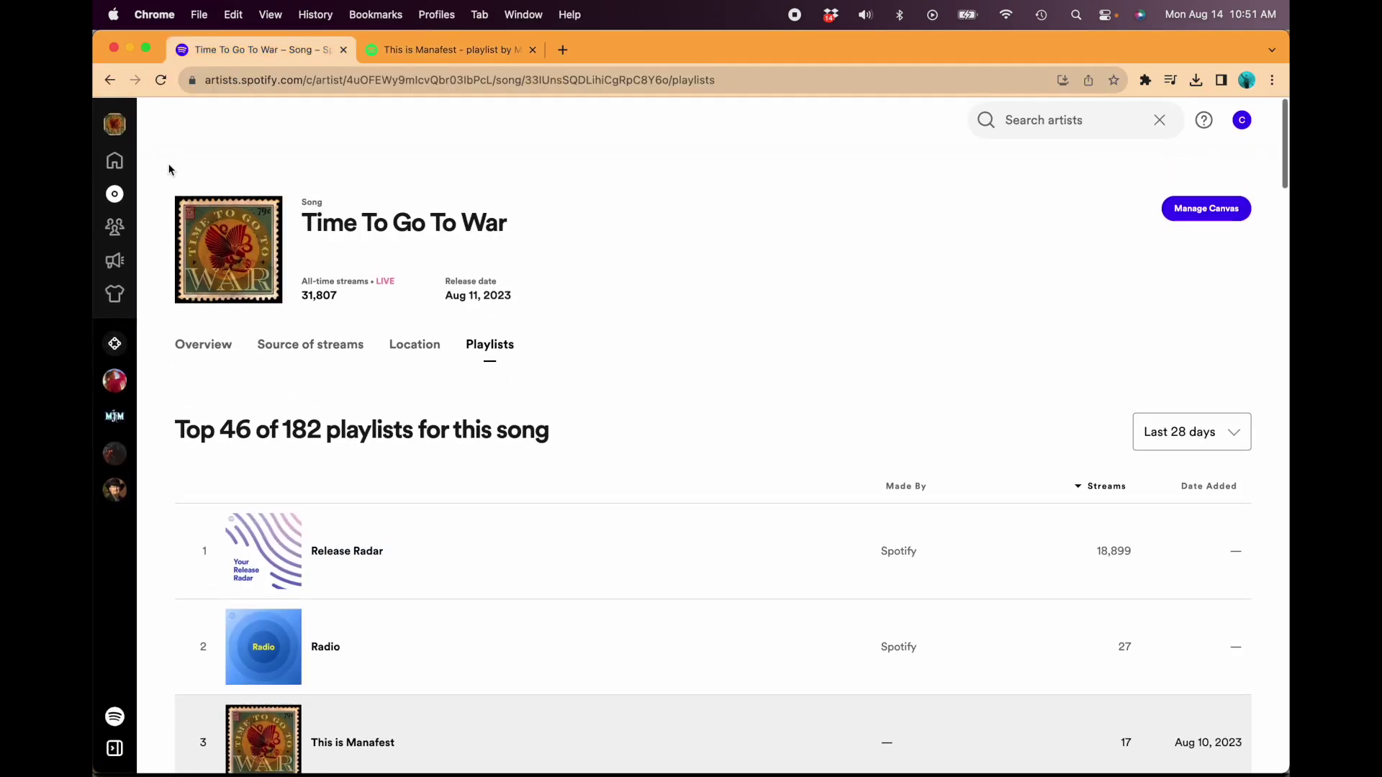
{"action": "left_click", "coordinate": [115, 125]}
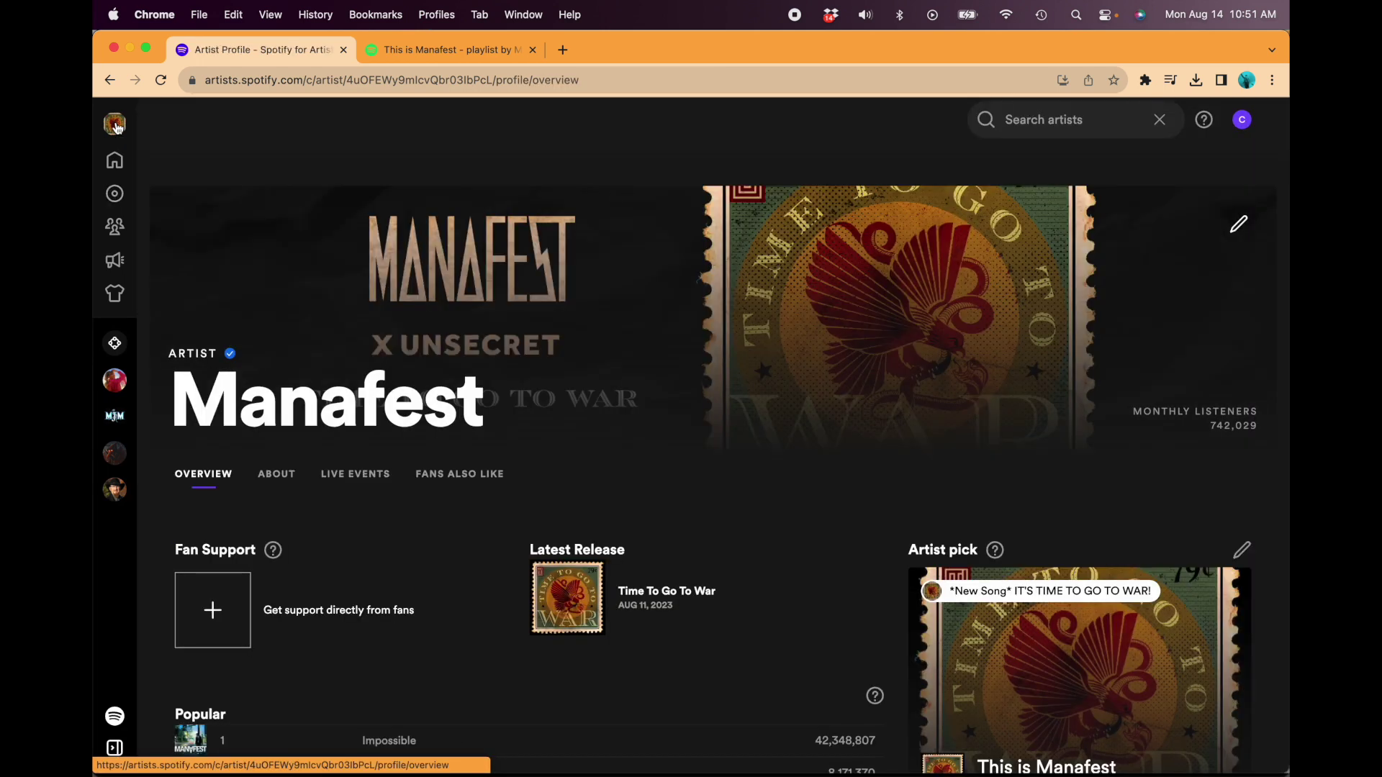
{"action": "scroll", "coordinate": [432, 333], "scroll_direction": "down", "scroll_amount": 5}
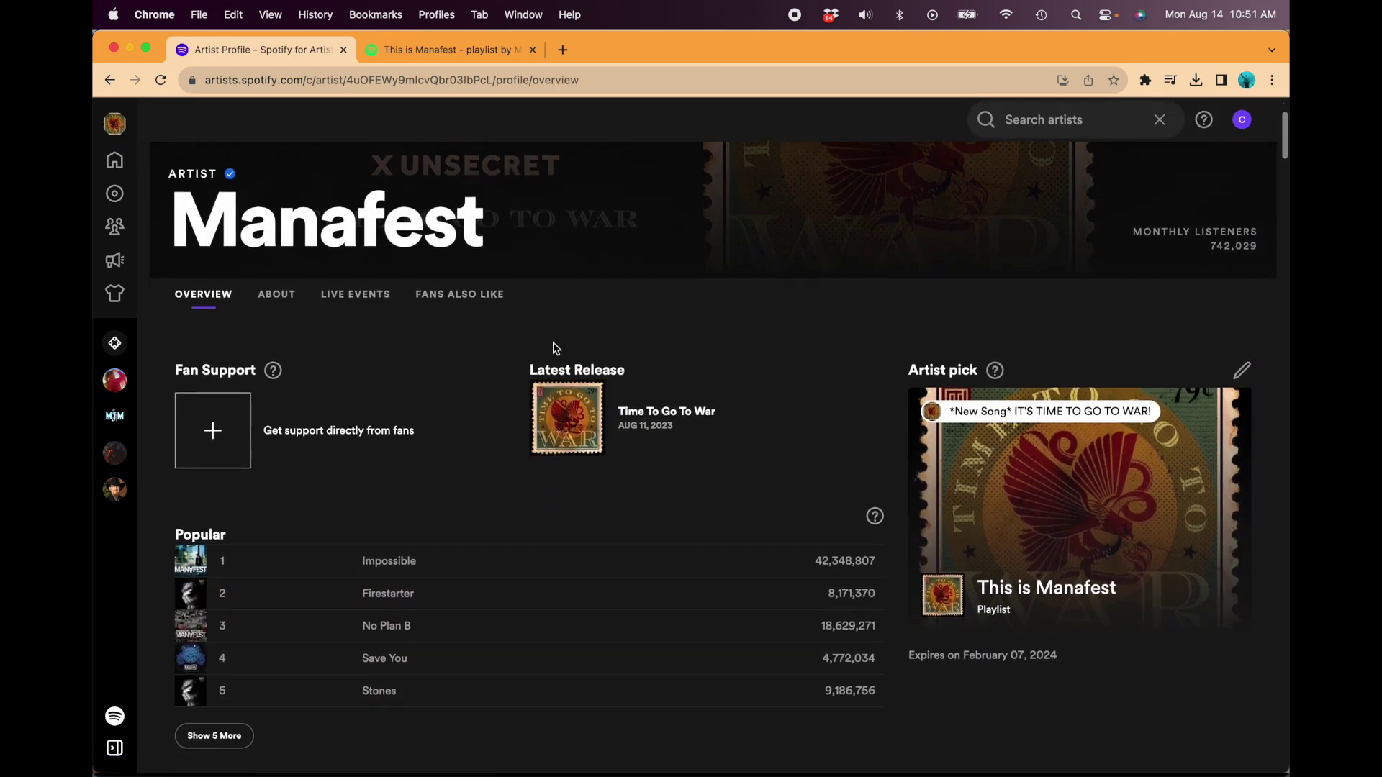
{"action": "left_click", "coordinate": [1243, 372]}
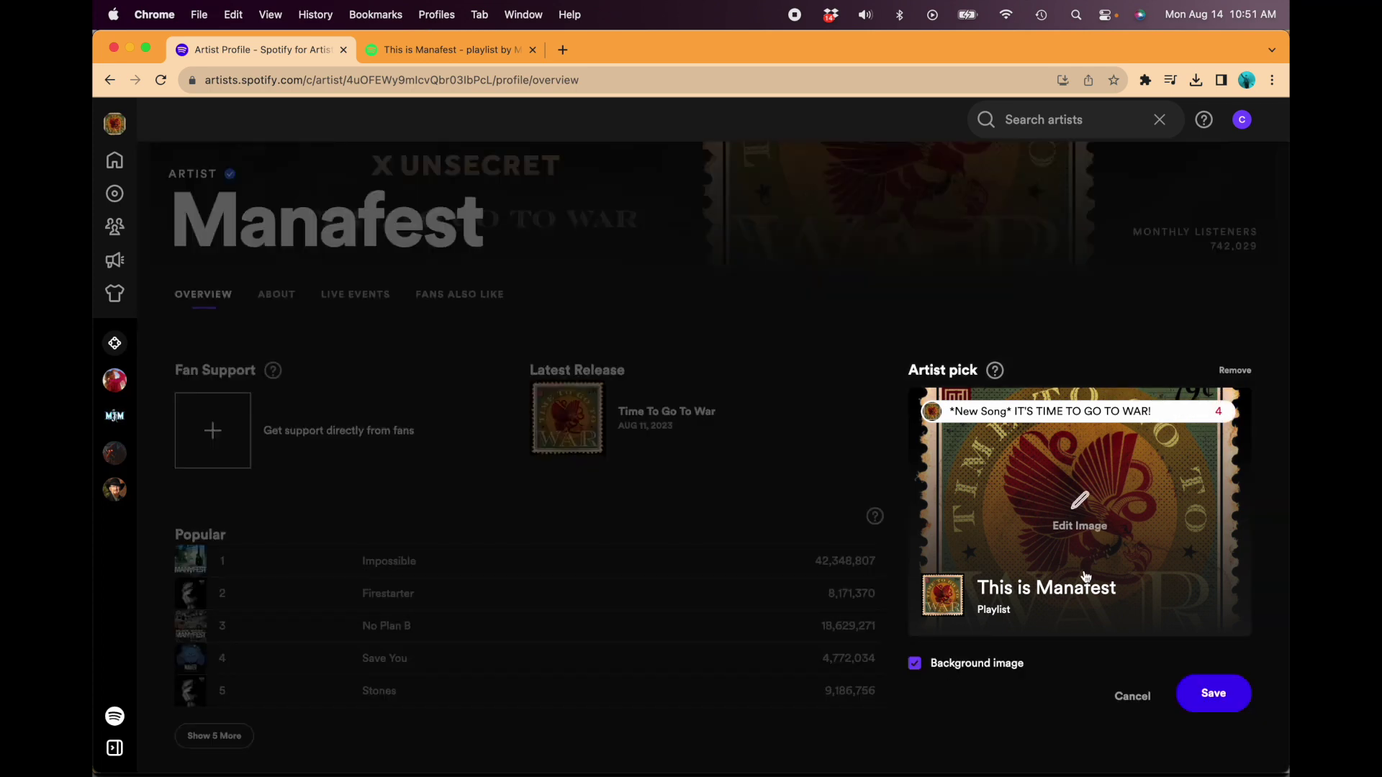
{"action": "scroll", "coordinate": [1085, 576], "scroll_direction": "down", "scroll_amount": 2}
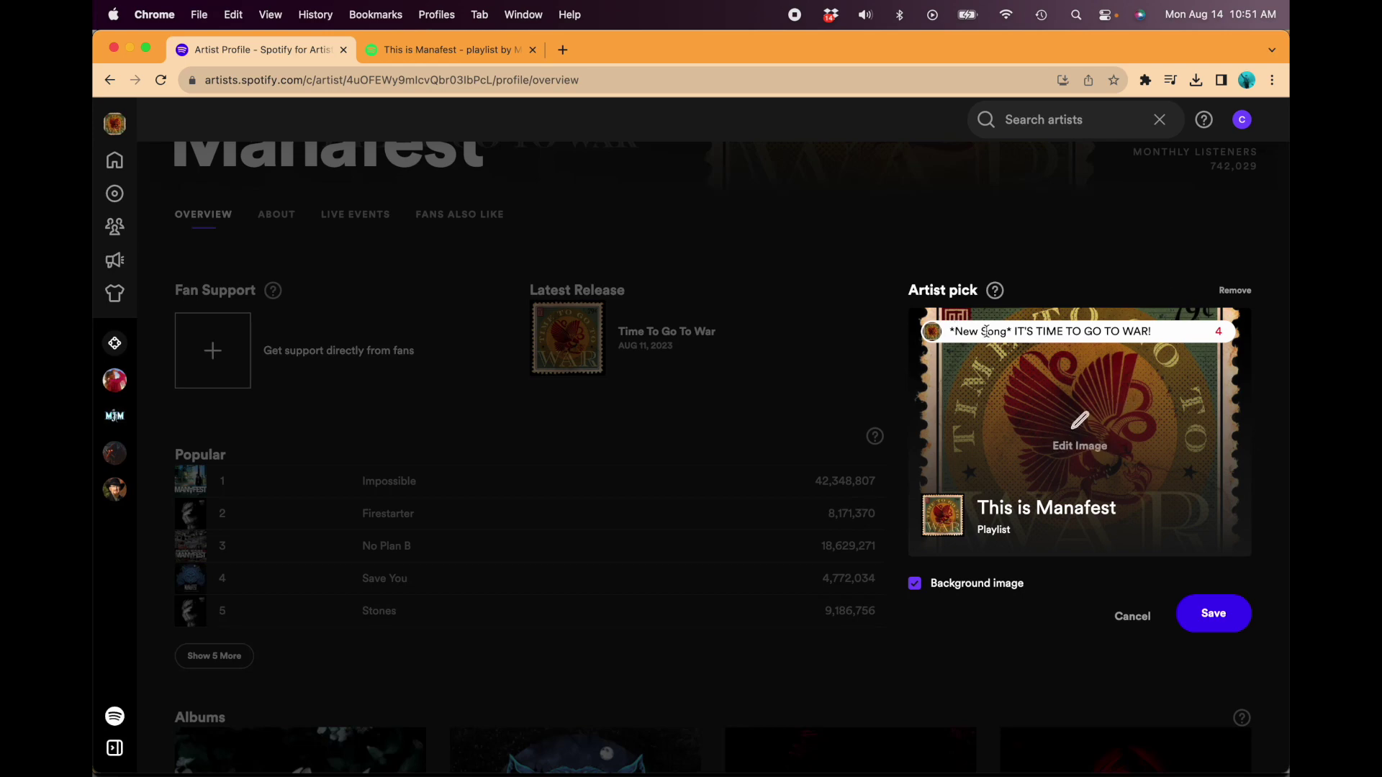
{"action": "left_click", "coordinate": [1132, 616]}
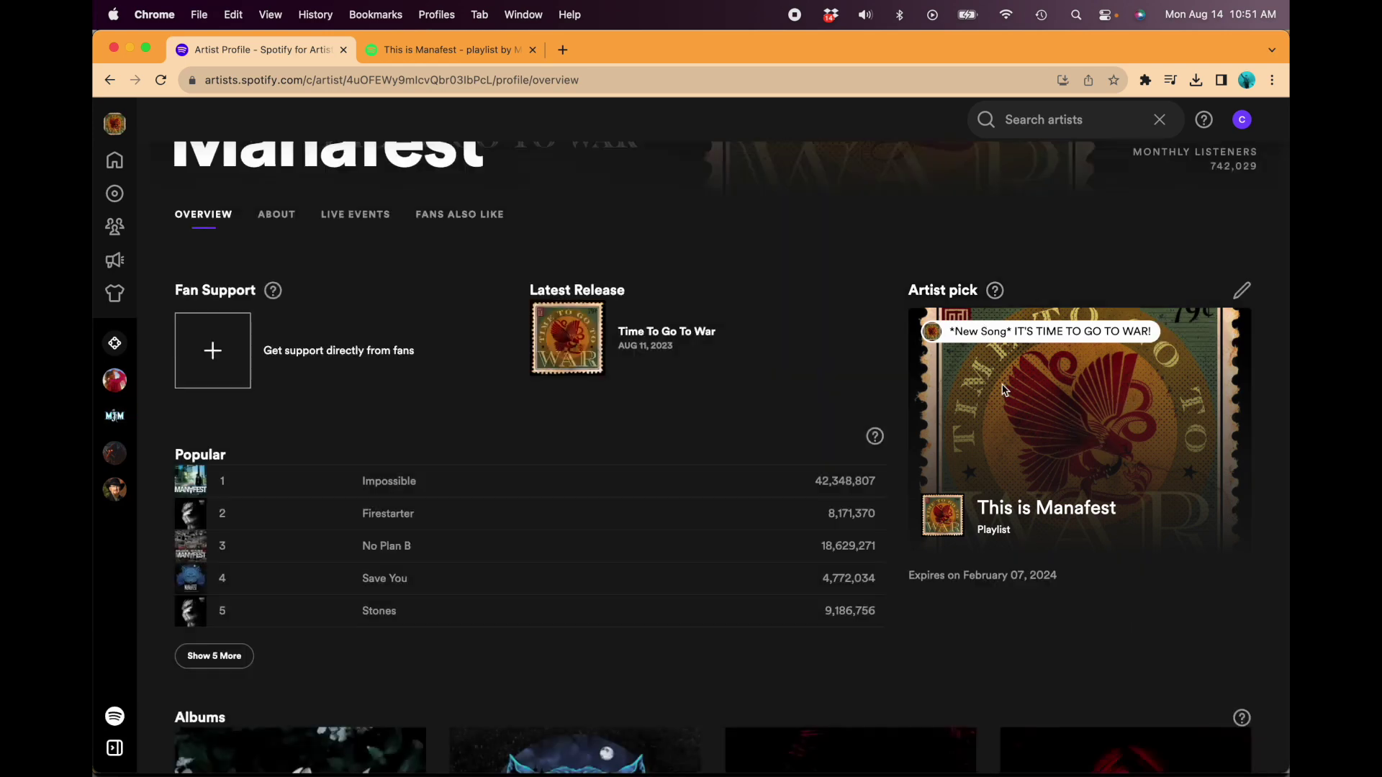
{"action": "scroll", "coordinate": [1078, 414], "scroll_direction": "up", "scroll_amount": 4}
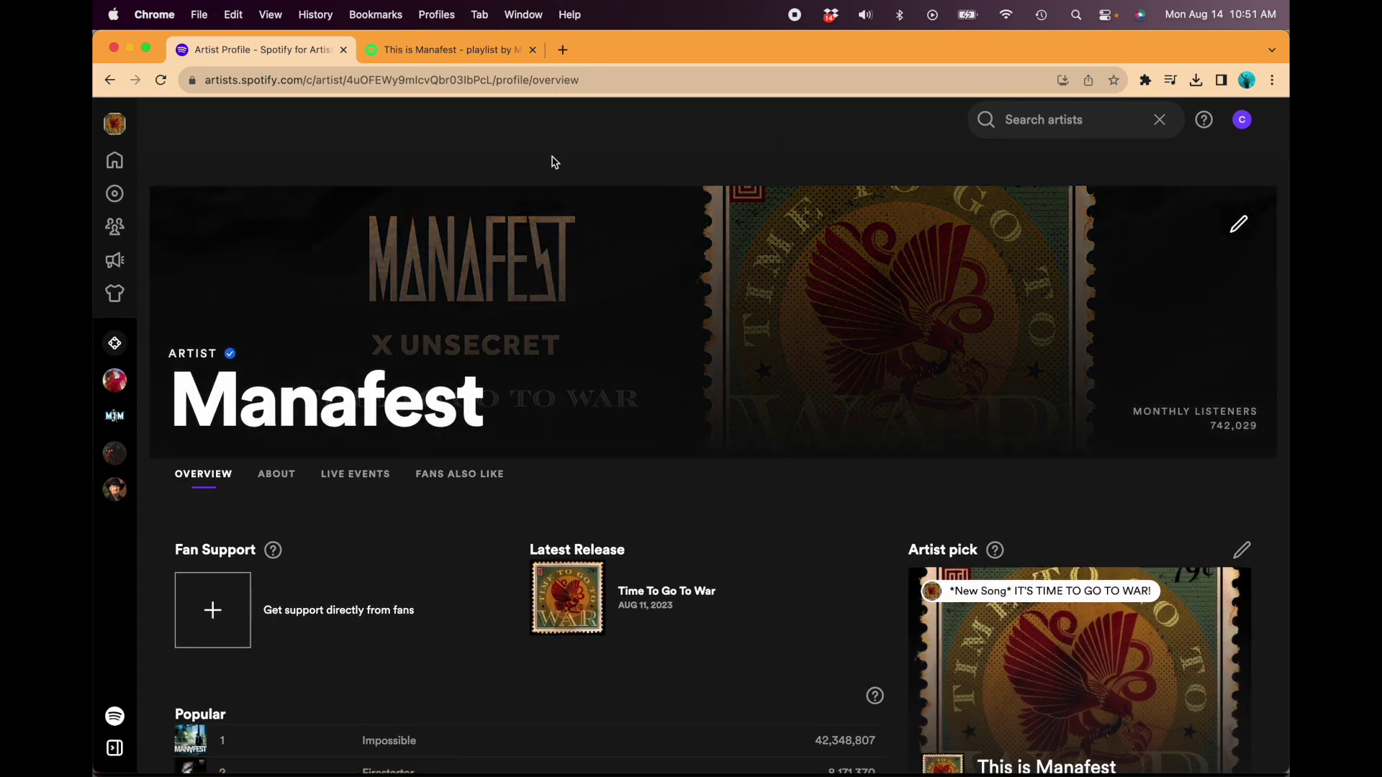
{"action": "left_click", "coordinate": [1239, 225]}
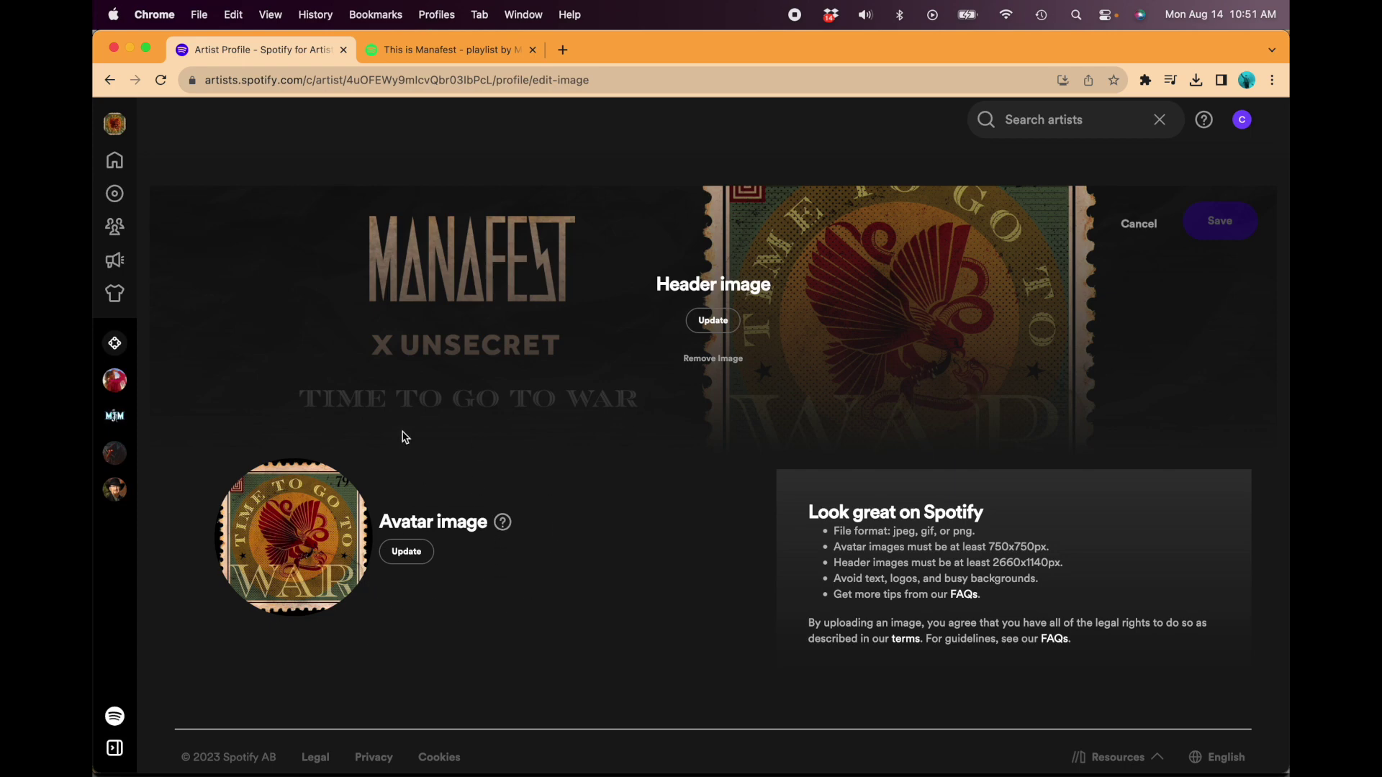
Step: Switch from the header image editor to the Spotify desktop app
{"action": "mouse_move", "coordinate": [497, 752]}
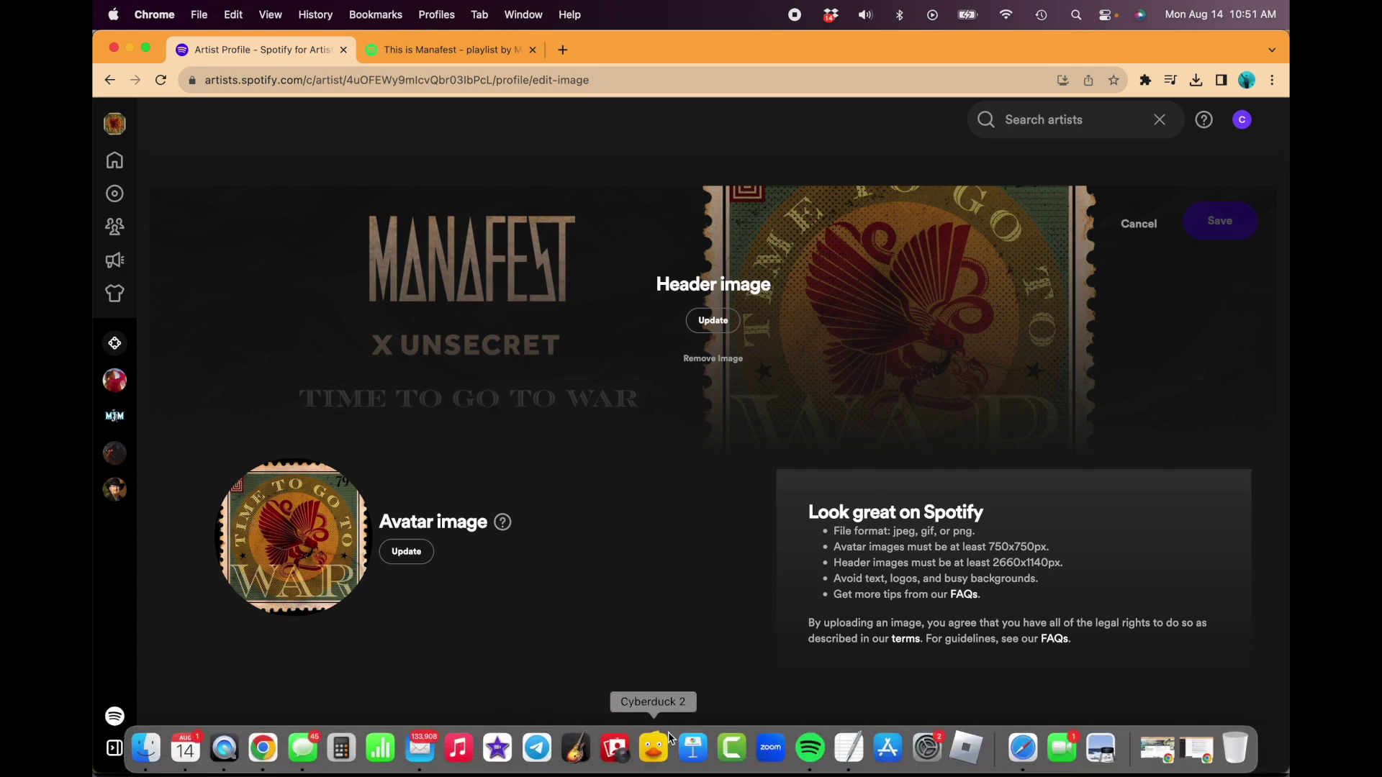
{"action": "left_click", "coordinate": [808, 749]}
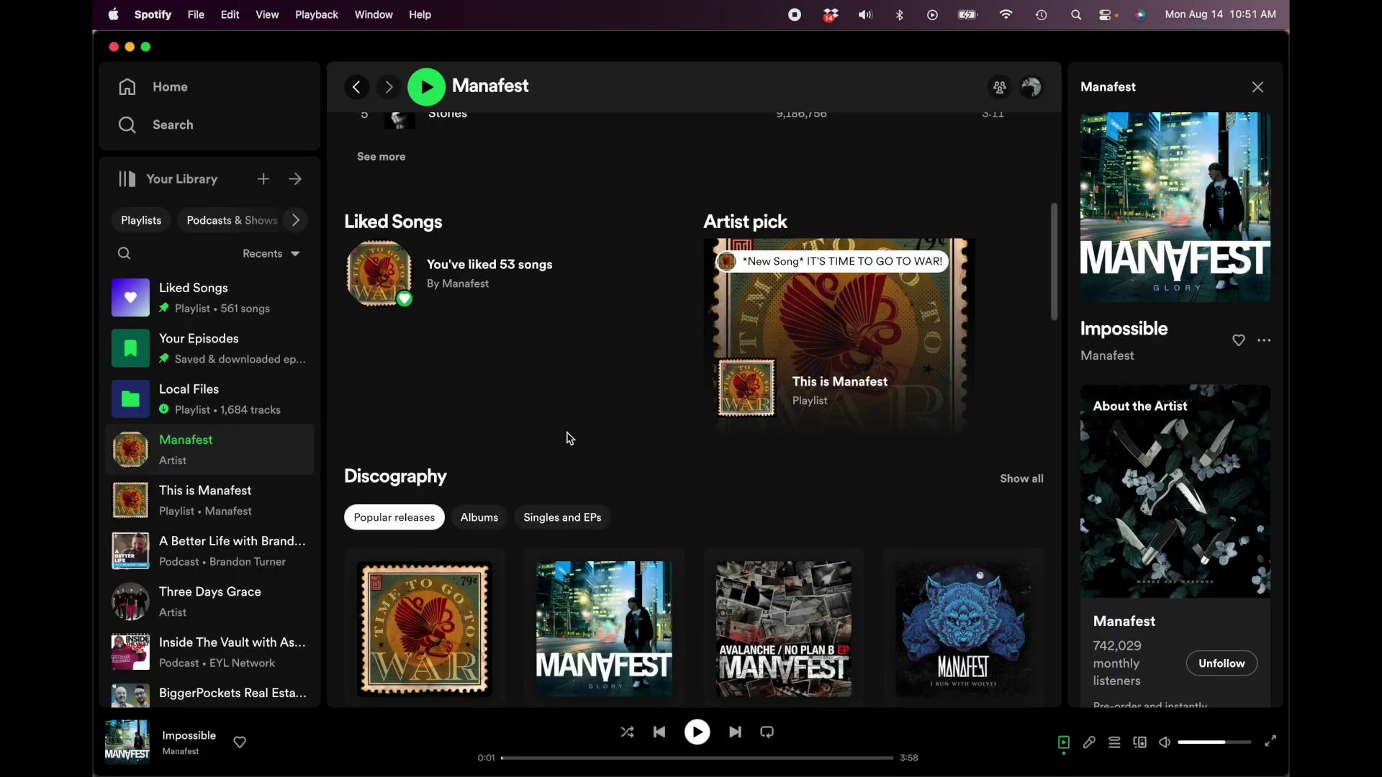
Step: Search 'mana' in the Spotify app, then return to the browser's profile image editor
{"action": "scroll", "coordinate": [564, 438], "scroll_direction": "up", "scroll_amount": 8}
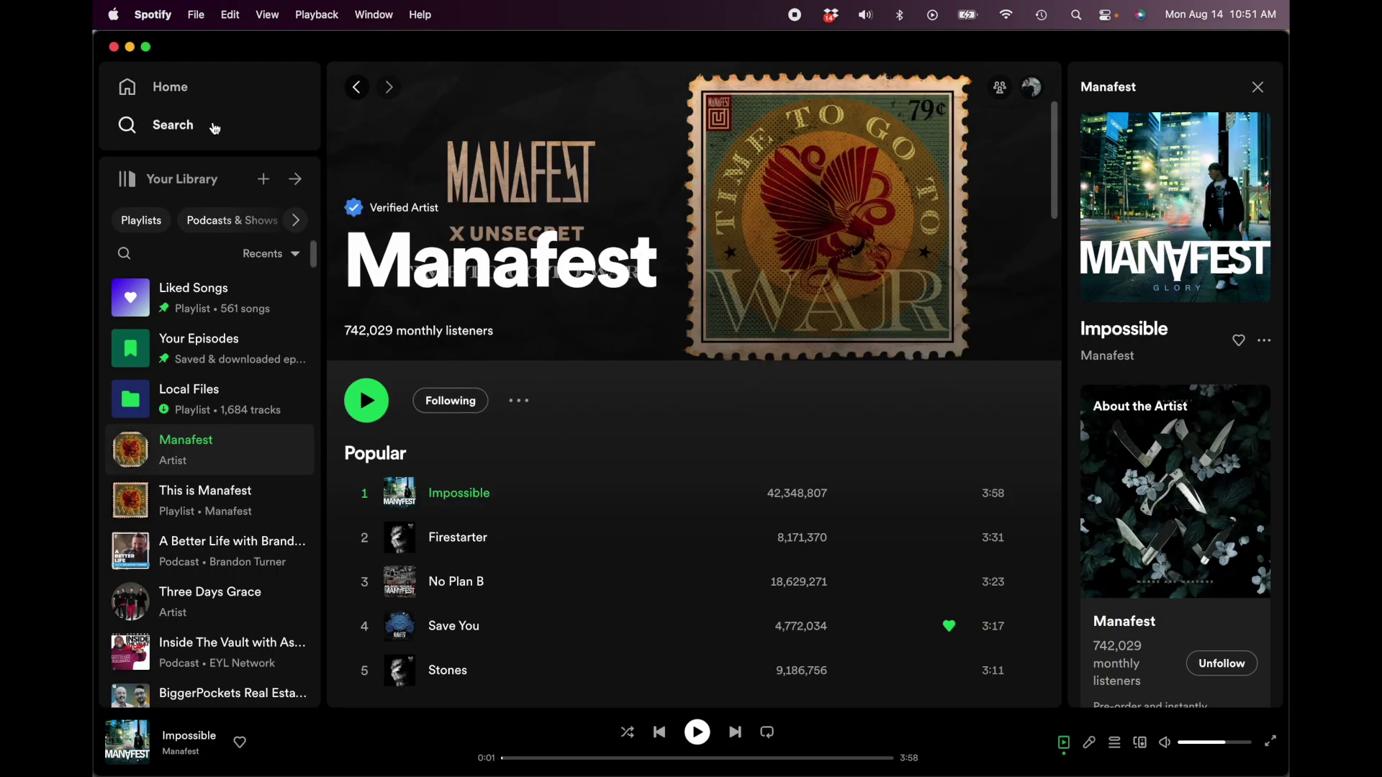
{"action": "left_click", "coordinate": [167, 125]}
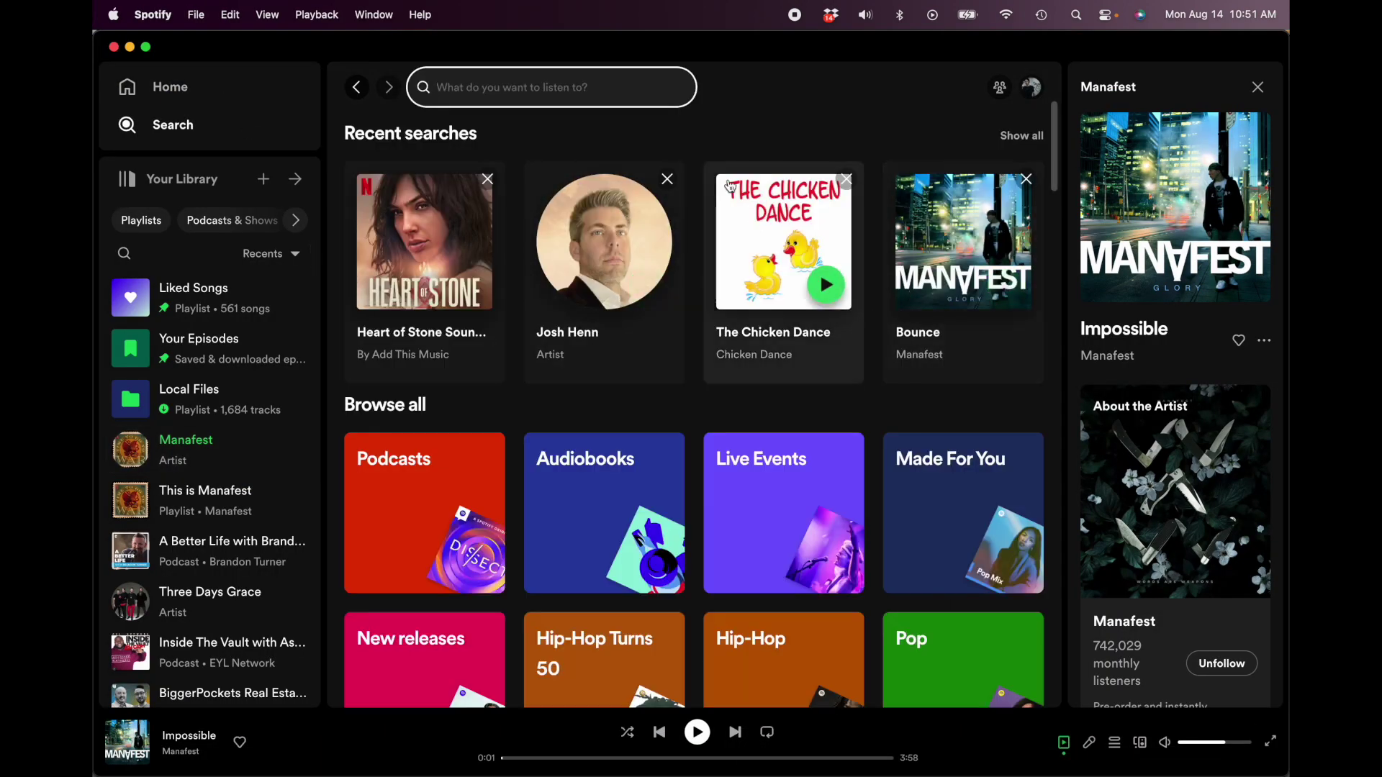
{"action": "type", "text": "manafest"}
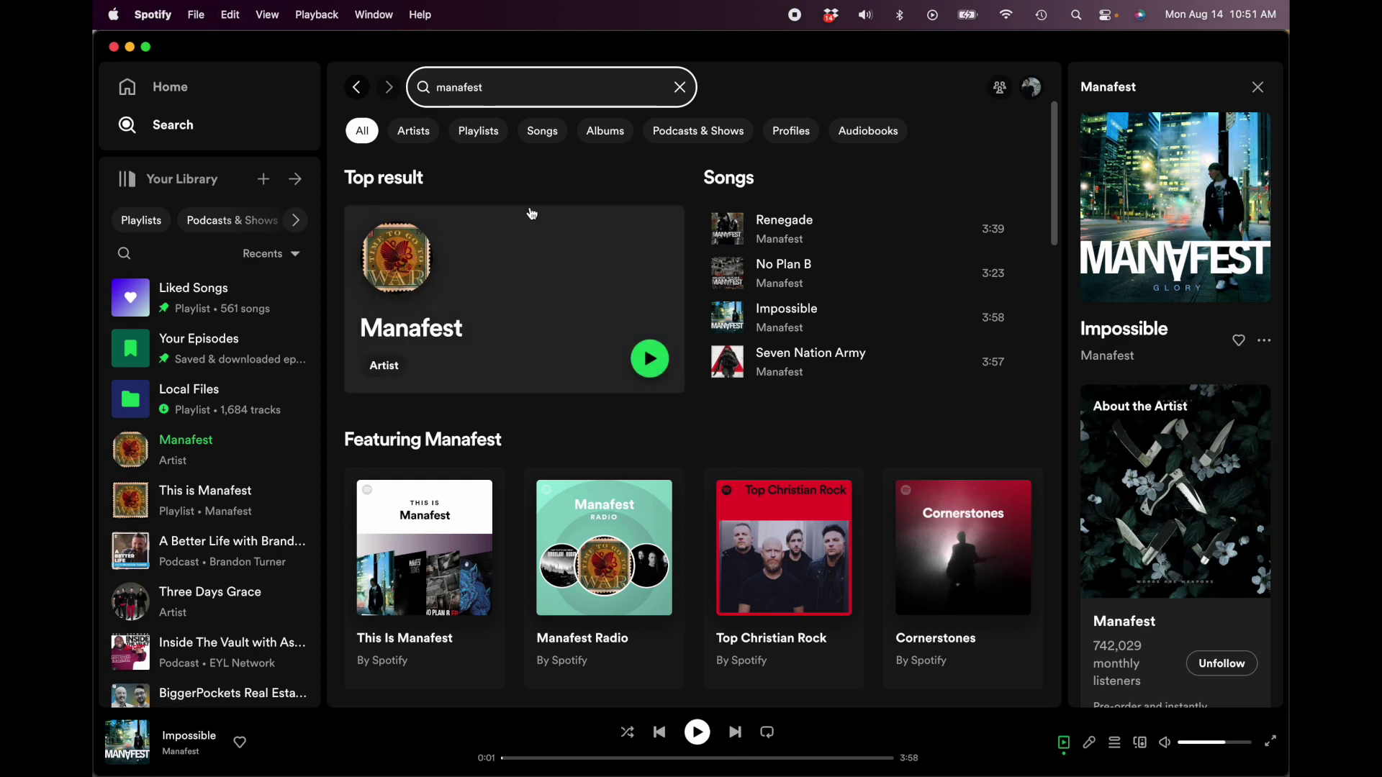
{"action": "key", "text": "super+Tab"}
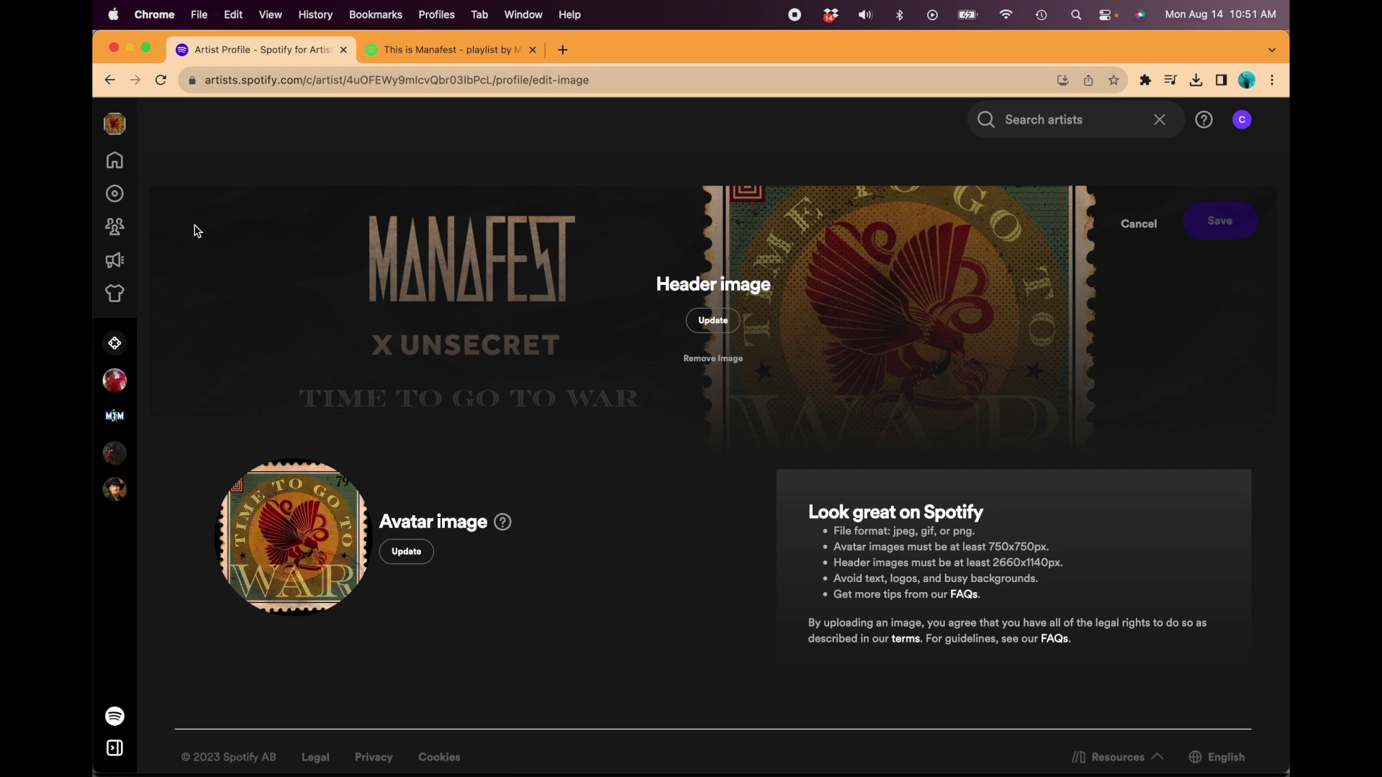
Step: Scroll through the Manafest profile overview, then open its About tab with gallery and social links
{"action": "left_click", "coordinate": [115, 124]}
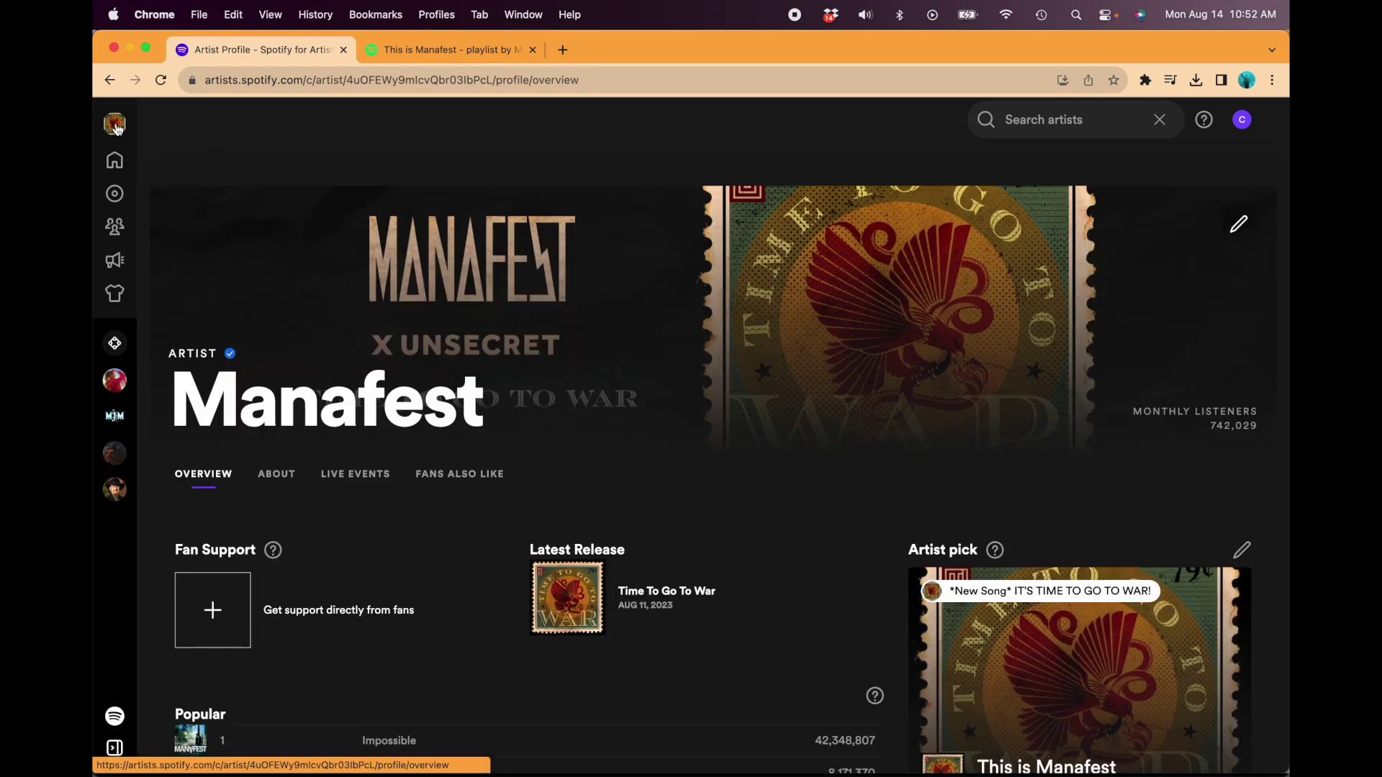
{"action": "scroll", "coordinate": [580, 376], "scroll_direction": "down", "scroll_amount": 5}
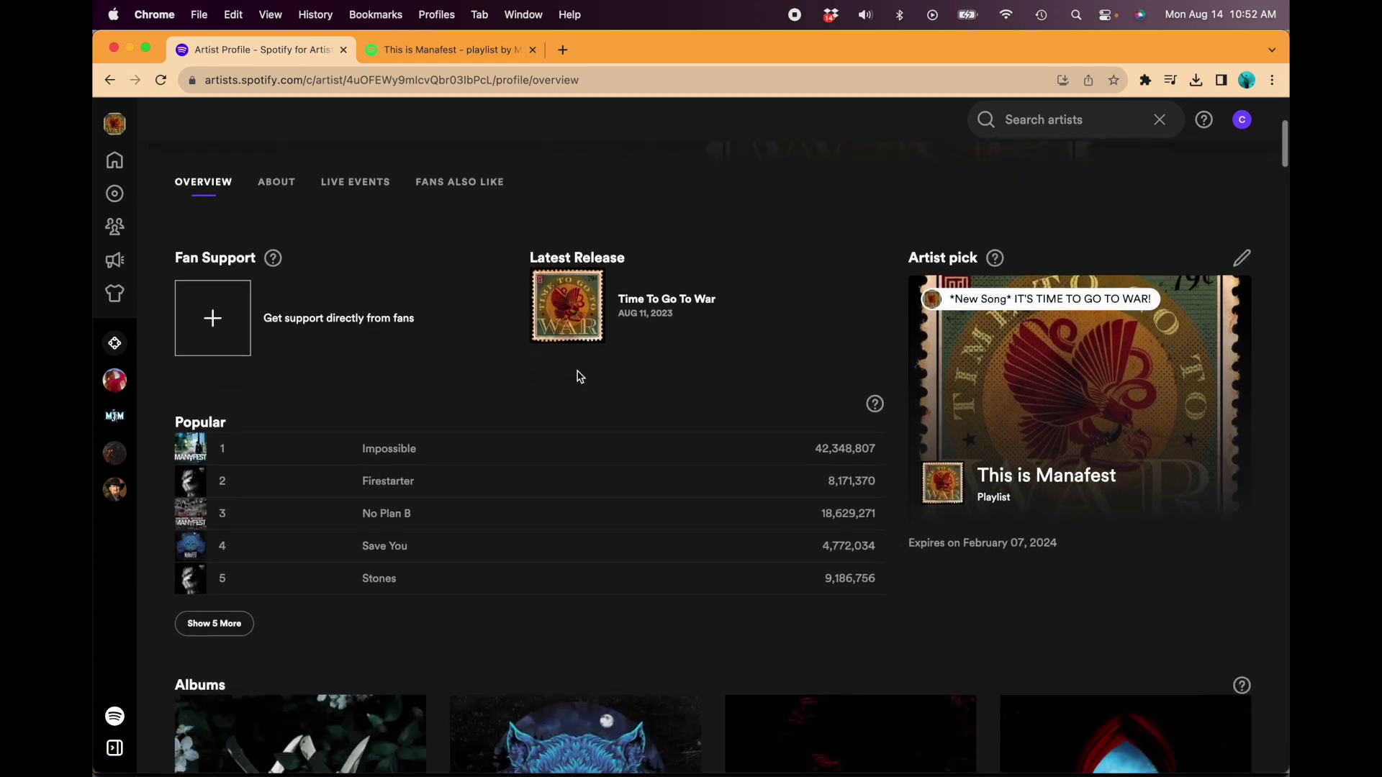
{"action": "scroll", "coordinate": [577, 377], "scroll_direction": "down", "scroll_amount": 2}
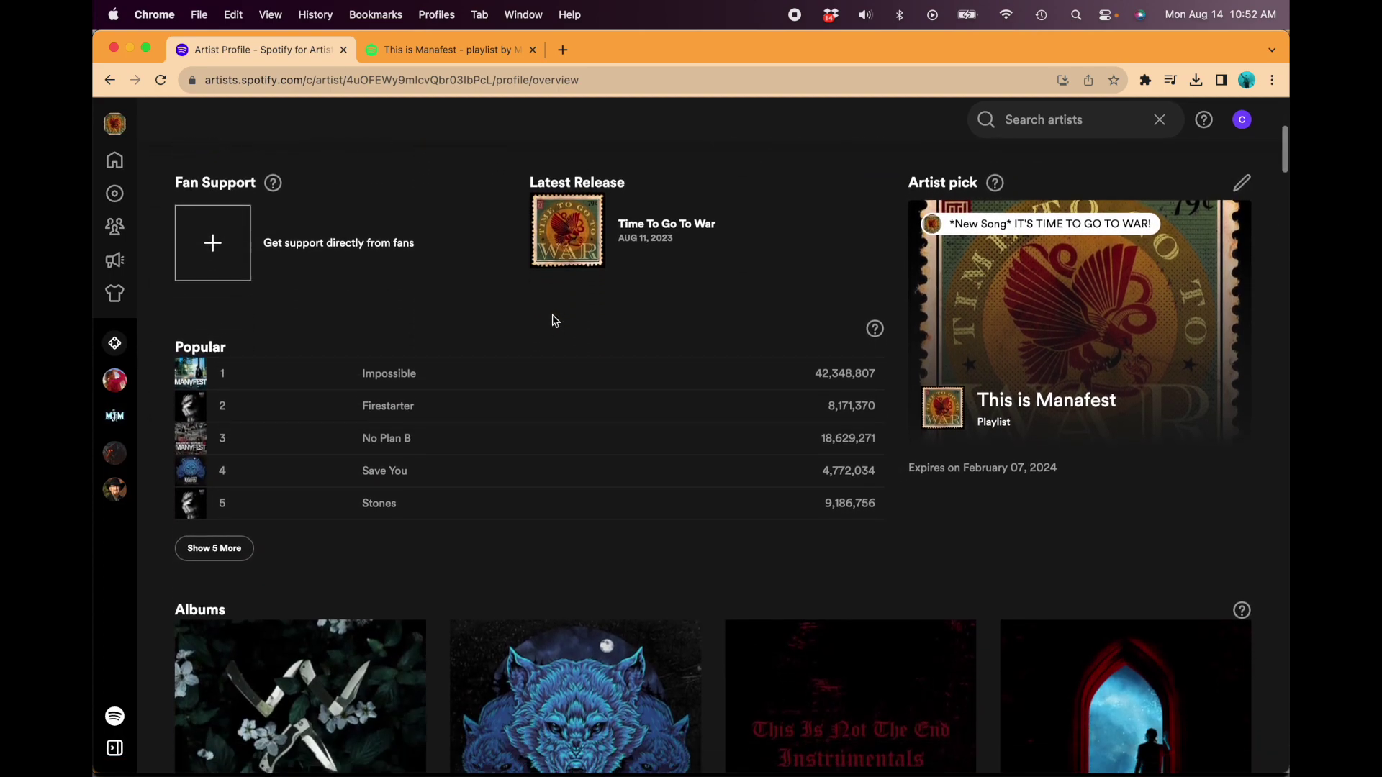
{"action": "scroll", "coordinate": [555, 321], "scroll_direction": "down", "scroll_amount": 15}
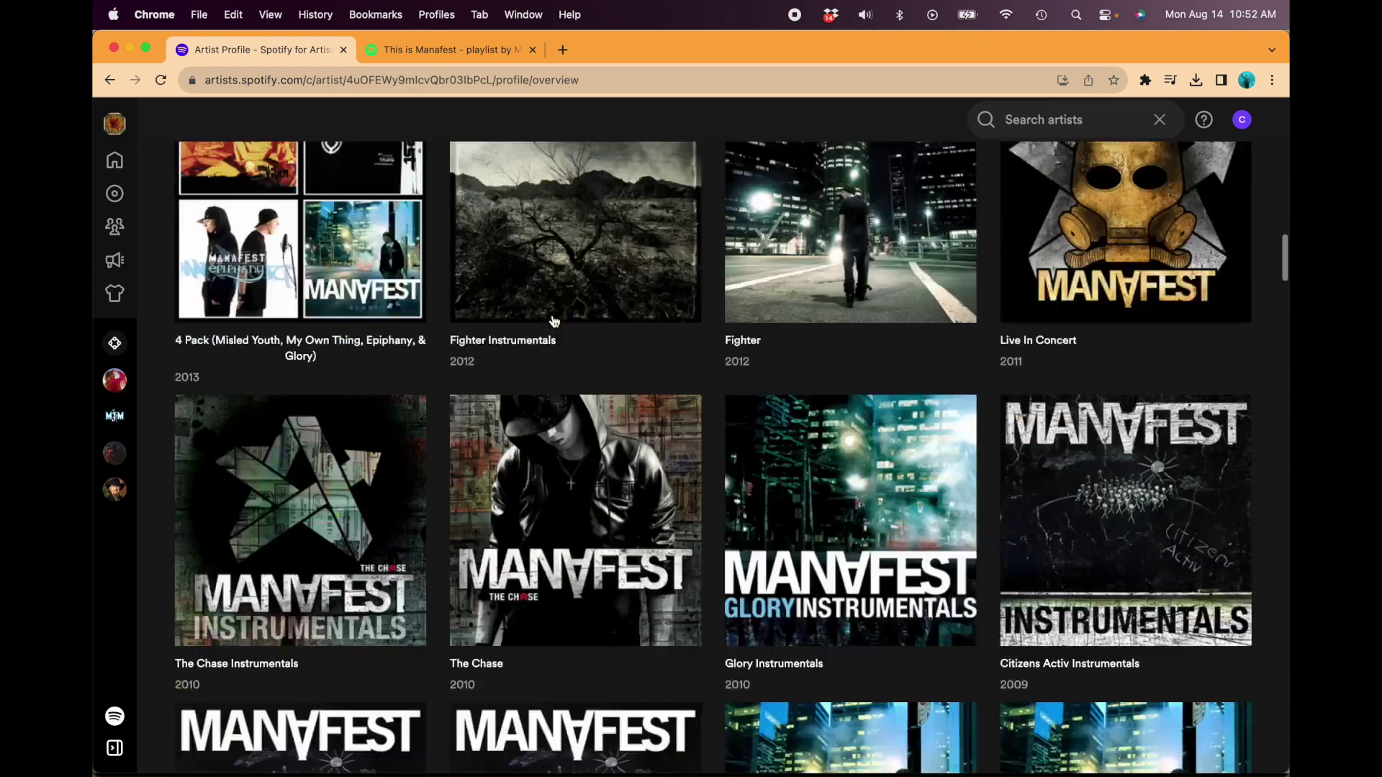
{"action": "scroll", "coordinate": [555, 321], "scroll_direction": "up", "scroll_amount": 20}
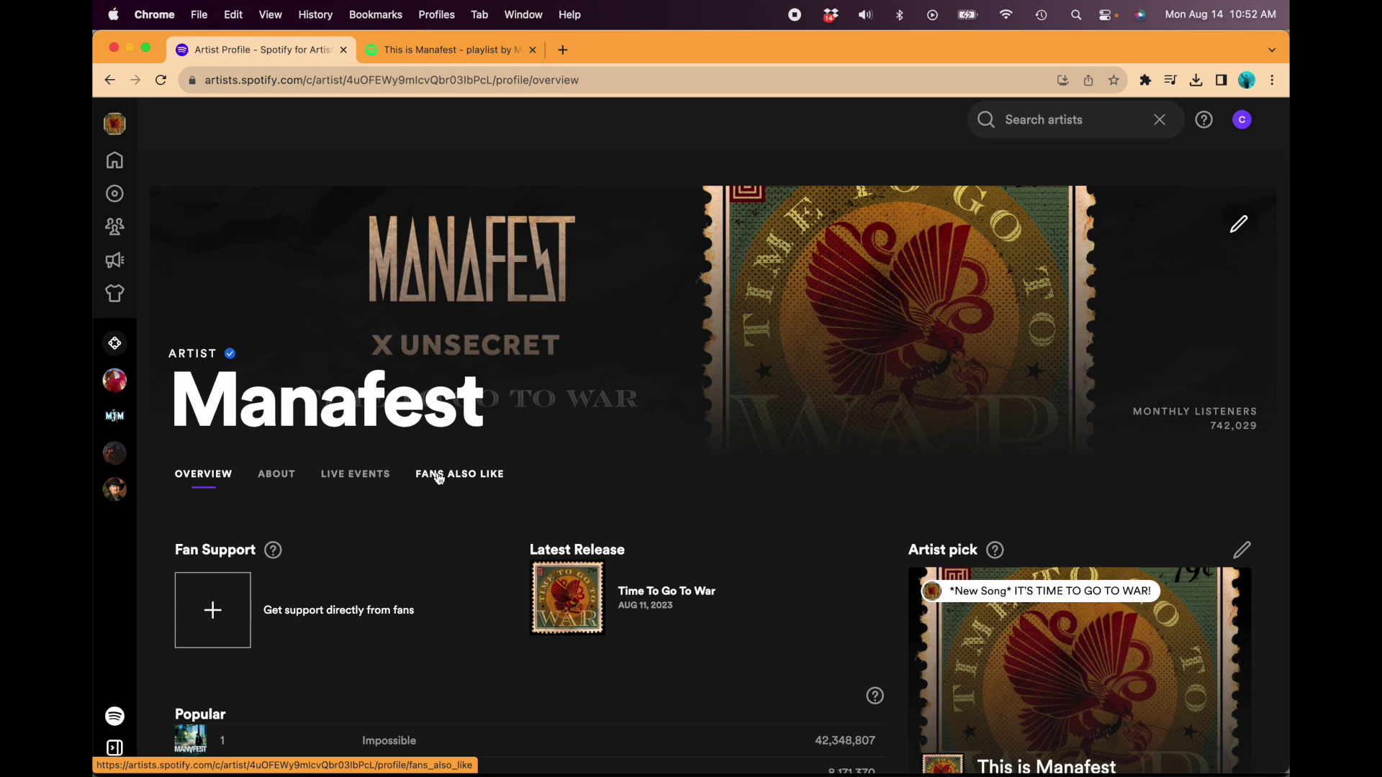
{"action": "left_click", "coordinate": [278, 475]}
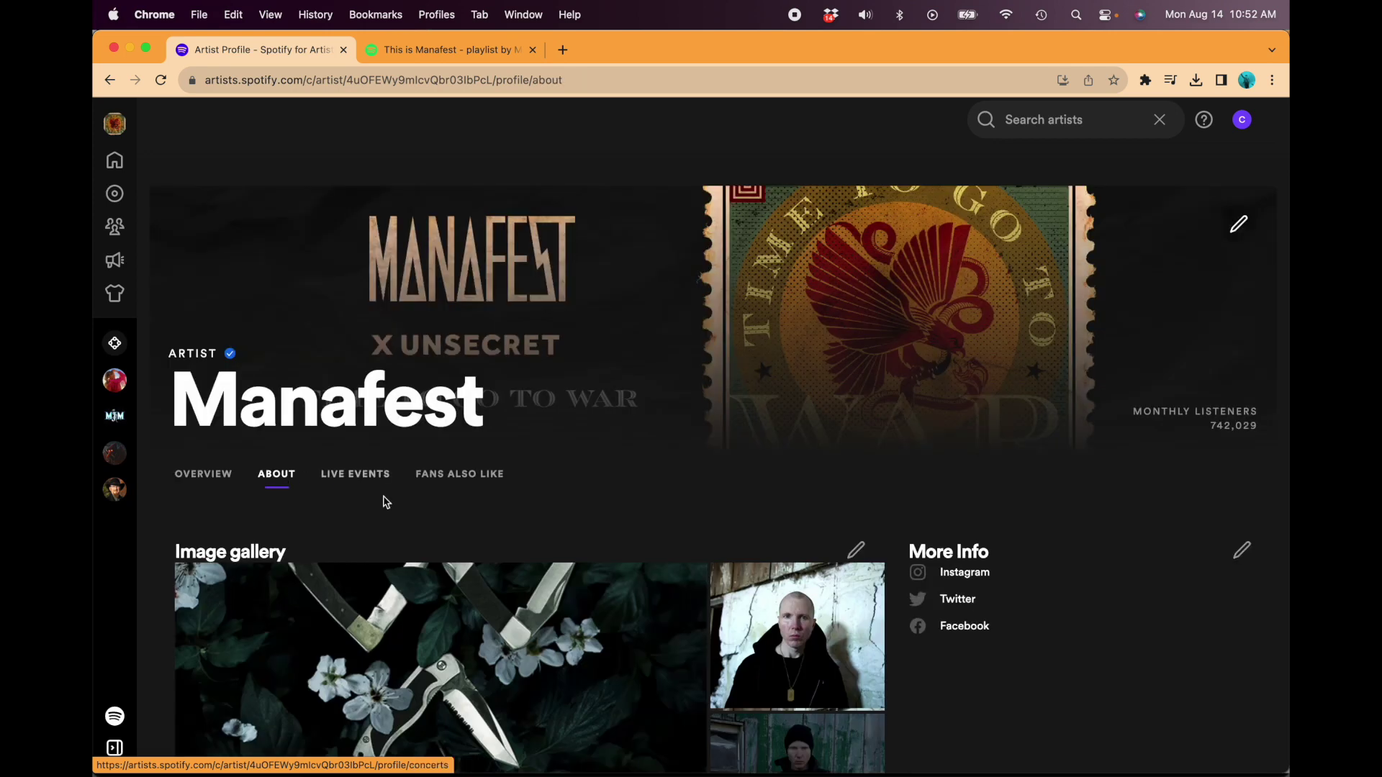
{"action": "scroll", "coordinate": [388, 508], "scroll_direction": "down", "scroll_amount": 4}
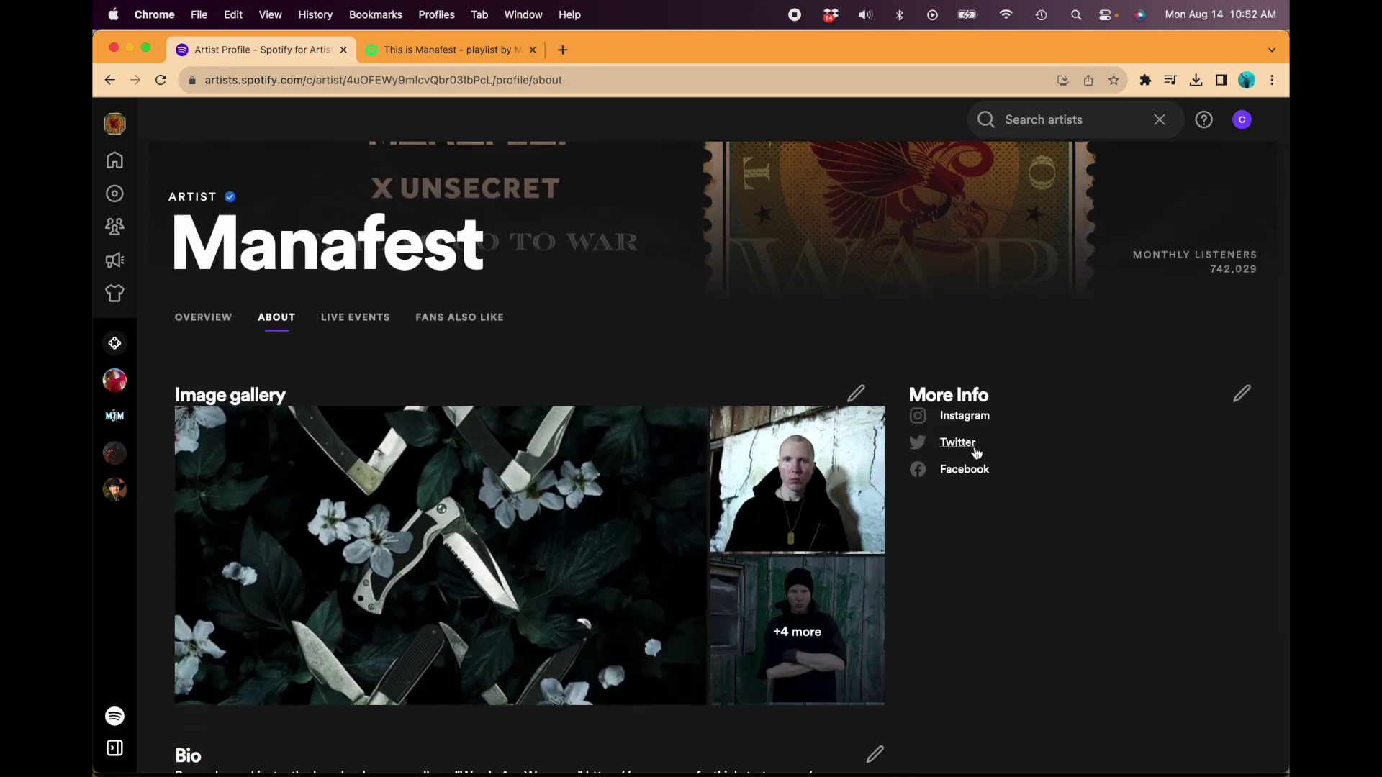
{"action": "scroll", "coordinate": [976, 452], "scroll_direction": "down", "scroll_amount": 1}
{"action": "scroll", "coordinate": [660, 424], "scroll_direction": "down", "scroll_amount": 4}
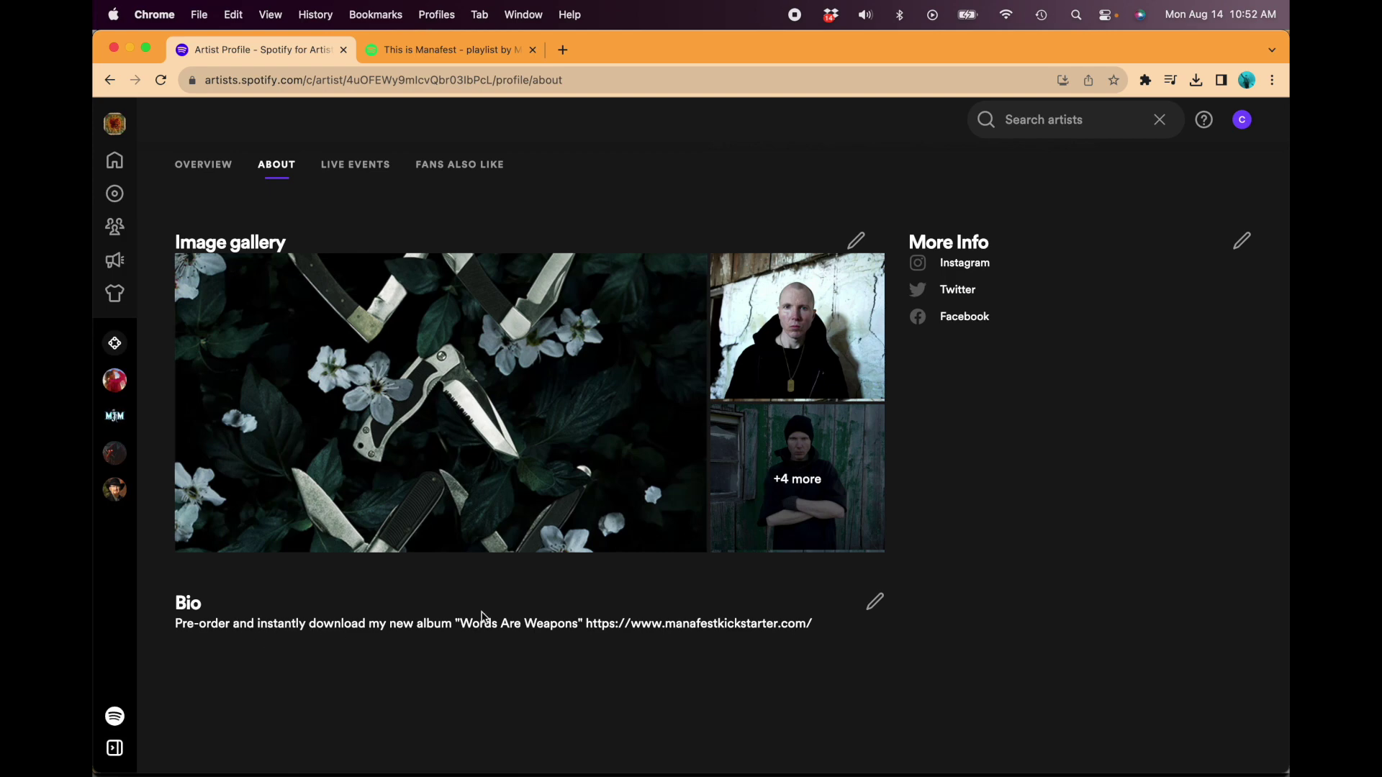
{"action": "left_click", "coordinate": [874, 603]}
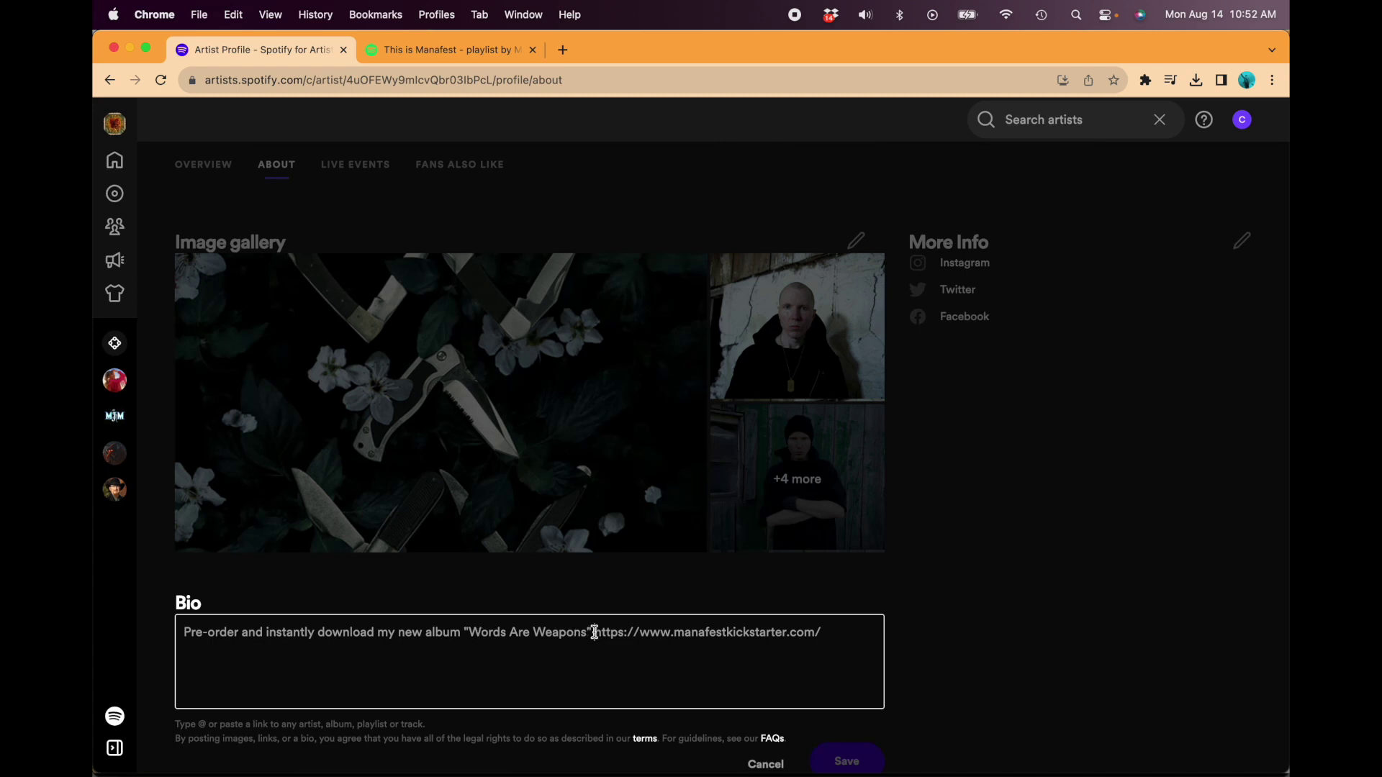
Step: Replace the old bio promo text with 'Get a FREE CD of my new album:'
{"action": "left_click_drag", "start_coordinate": [594, 632], "coordinate": [158, 626]}
{"action": "key", "text": "BackSpace"}
{"action": "type", "text": "G"}
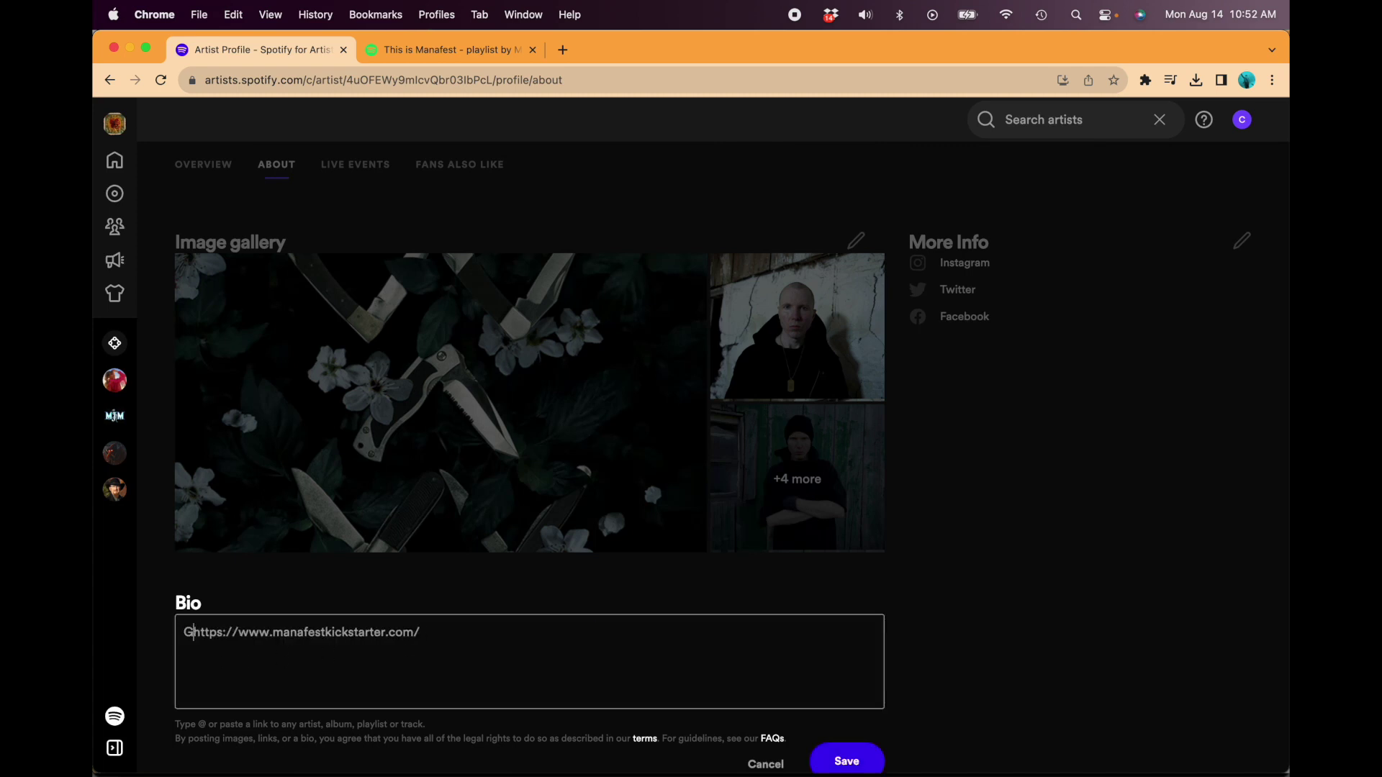
{"action": "type", "text": "et a FREE D of"}
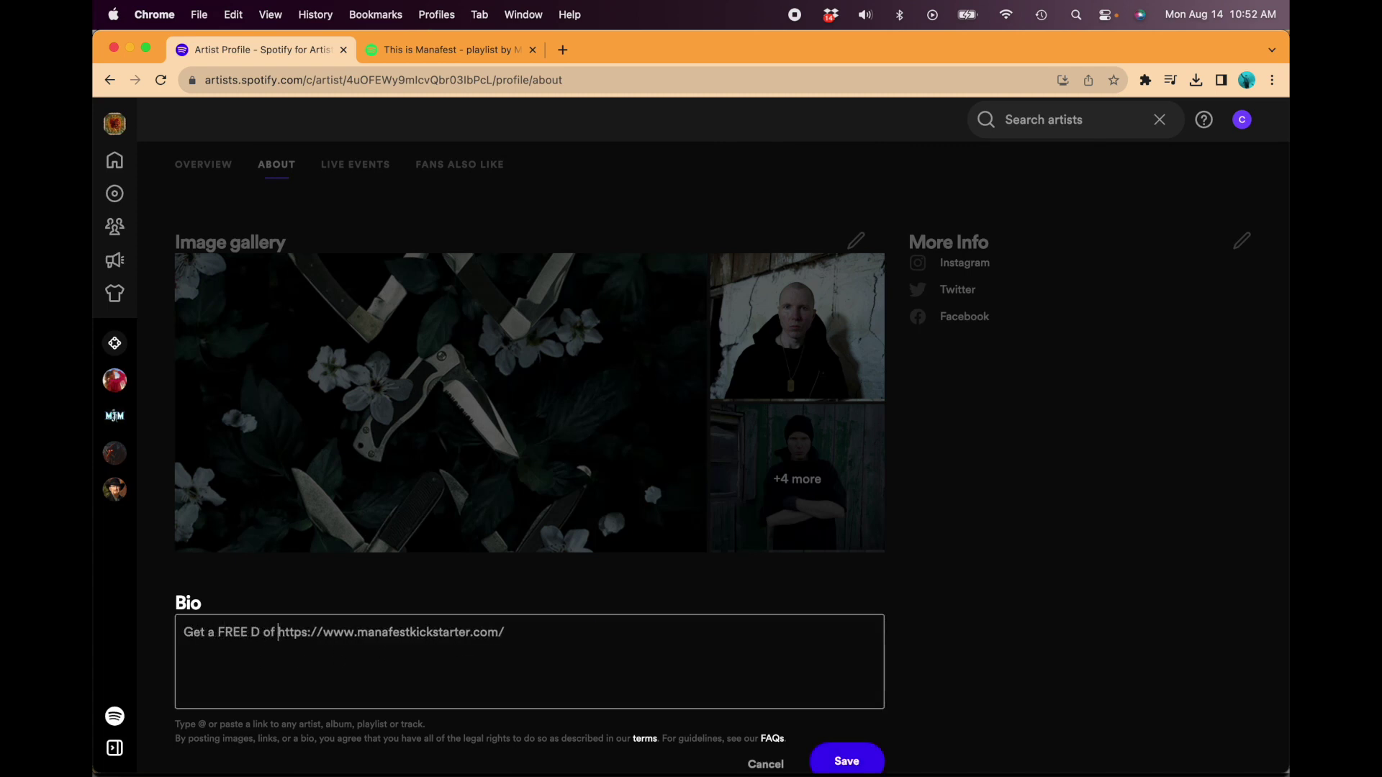
{"action": "key", "text": "BackSpace"}
{"action": "key", "text": "BackSpace"}
{"action": "key", "text": "BackSpace"}
{"action": "key", "text": "BackSpace"}
{"action": "key", "text": "BackSpace"}
{"action": "type", "text": "CD of m"}
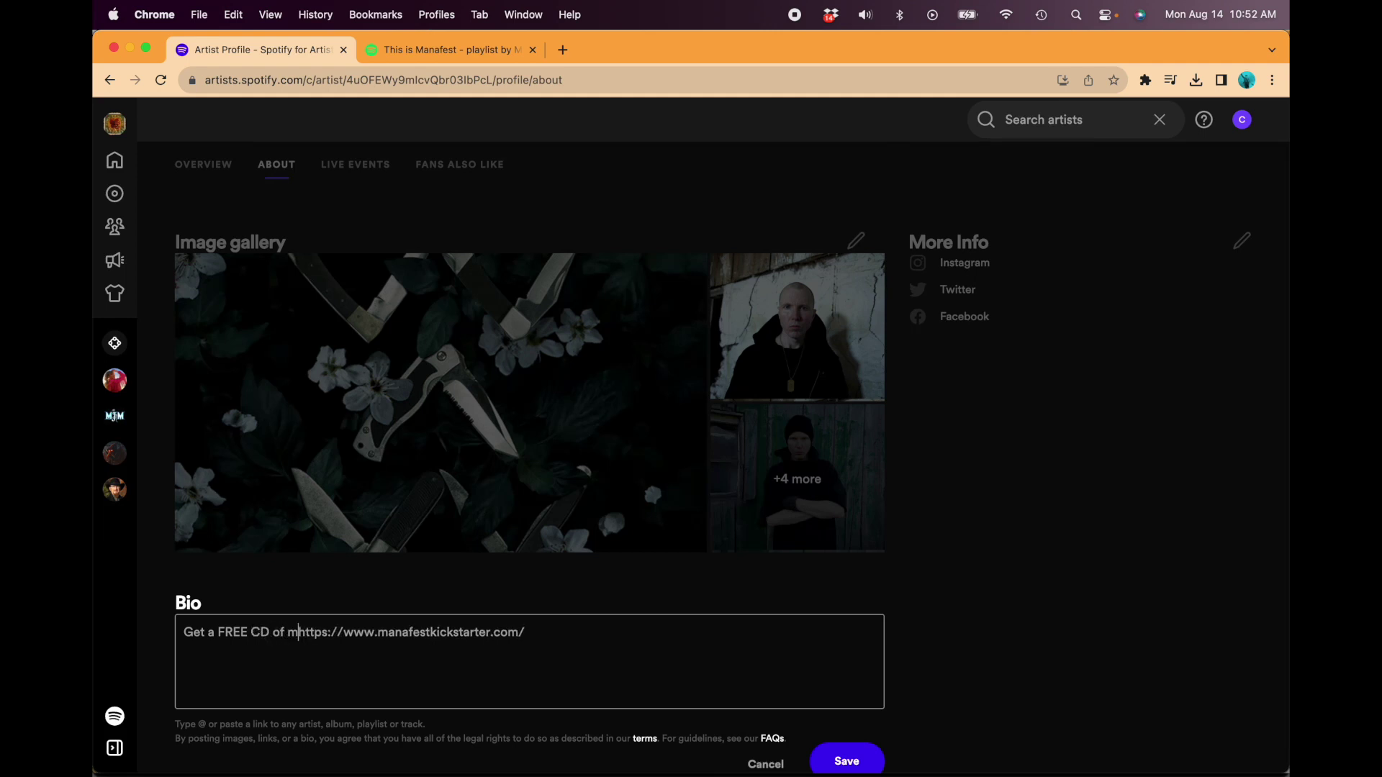
{"action": "type", "text": "y new album:"}
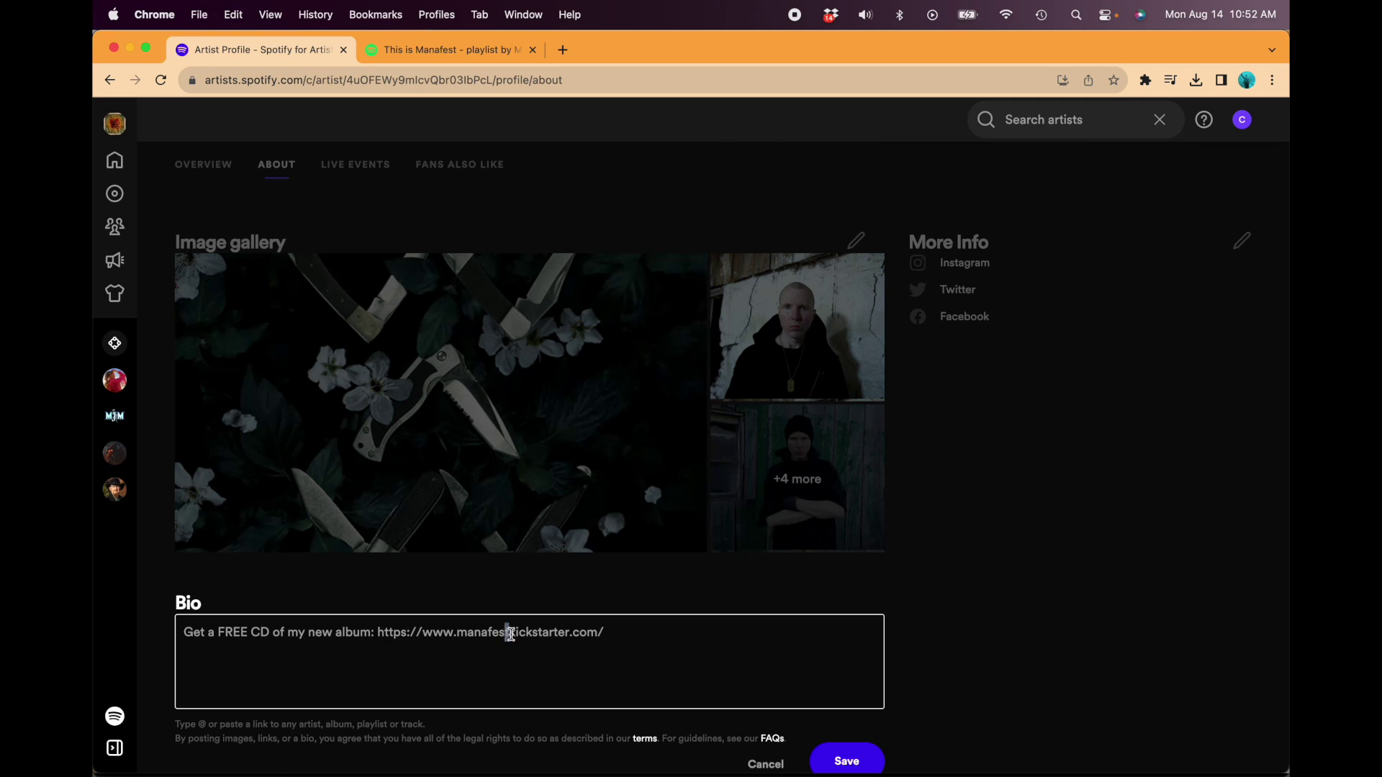
{"action": "left_click_drag", "start_coordinate": [507, 634], "coordinate": [641, 635]}
{"action": "type", "text": ".c"}
{"action": "type", "text": "om/f"}
{"action": "type", "text": "reestonesce"}
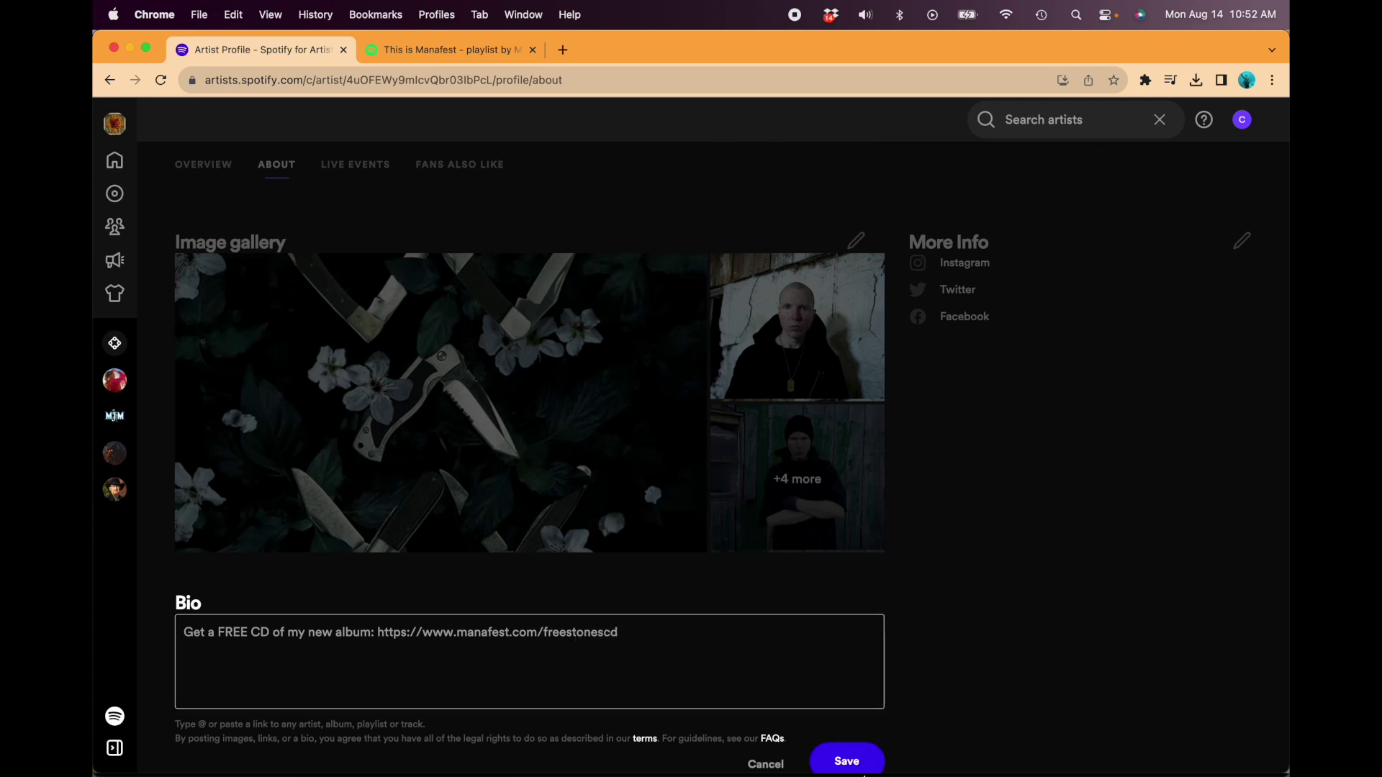
{"action": "left_click", "coordinate": [848, 761]}
{"action": "left_click_drag", "start_coordinate": [615, 631], "coordinate": [373, 633]}
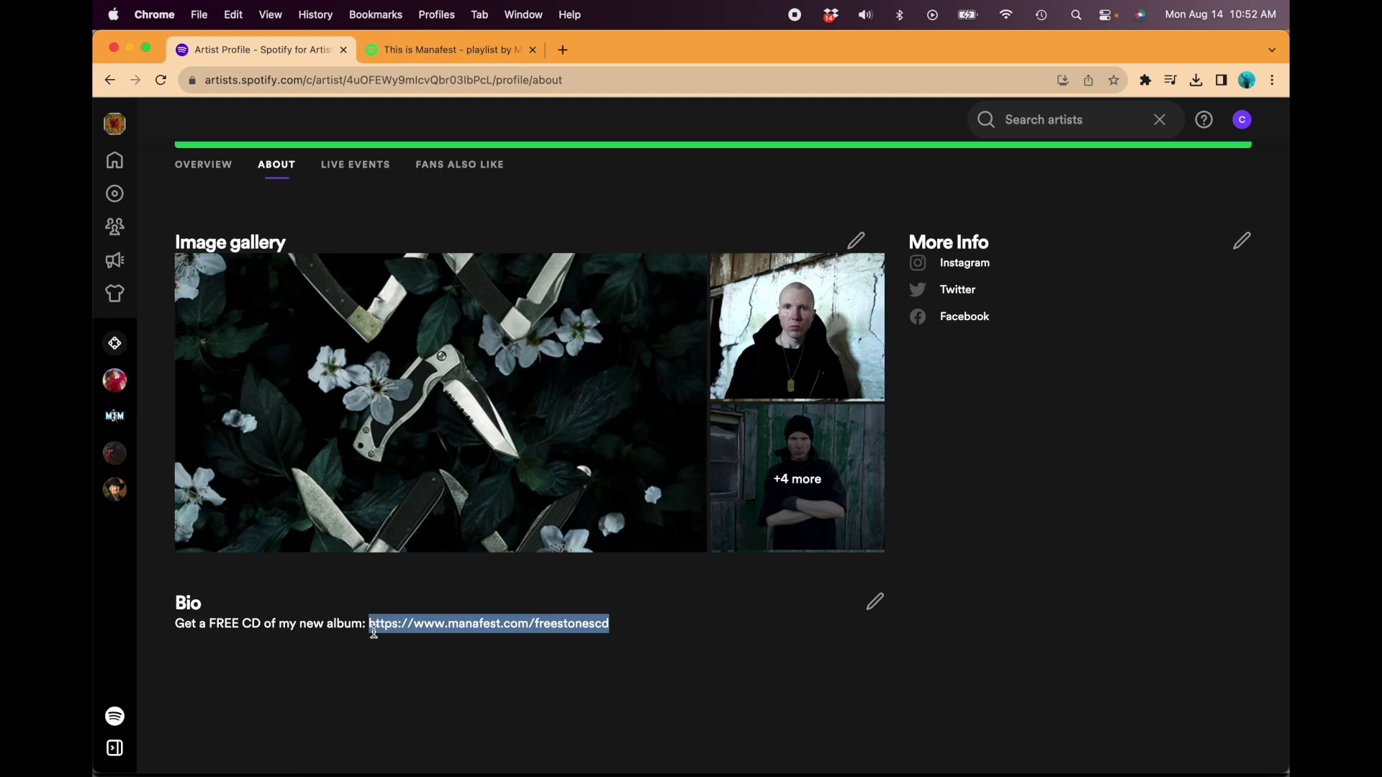
Step: Open the copied bio link in a new tab and check the Free Manafest CD page
{"action": "key", "text": "super+c"}
{"action": "key", "text": "super+t"}
{"action": "key", "text": "super+v"}
{"action": "key", "text": "Return"}
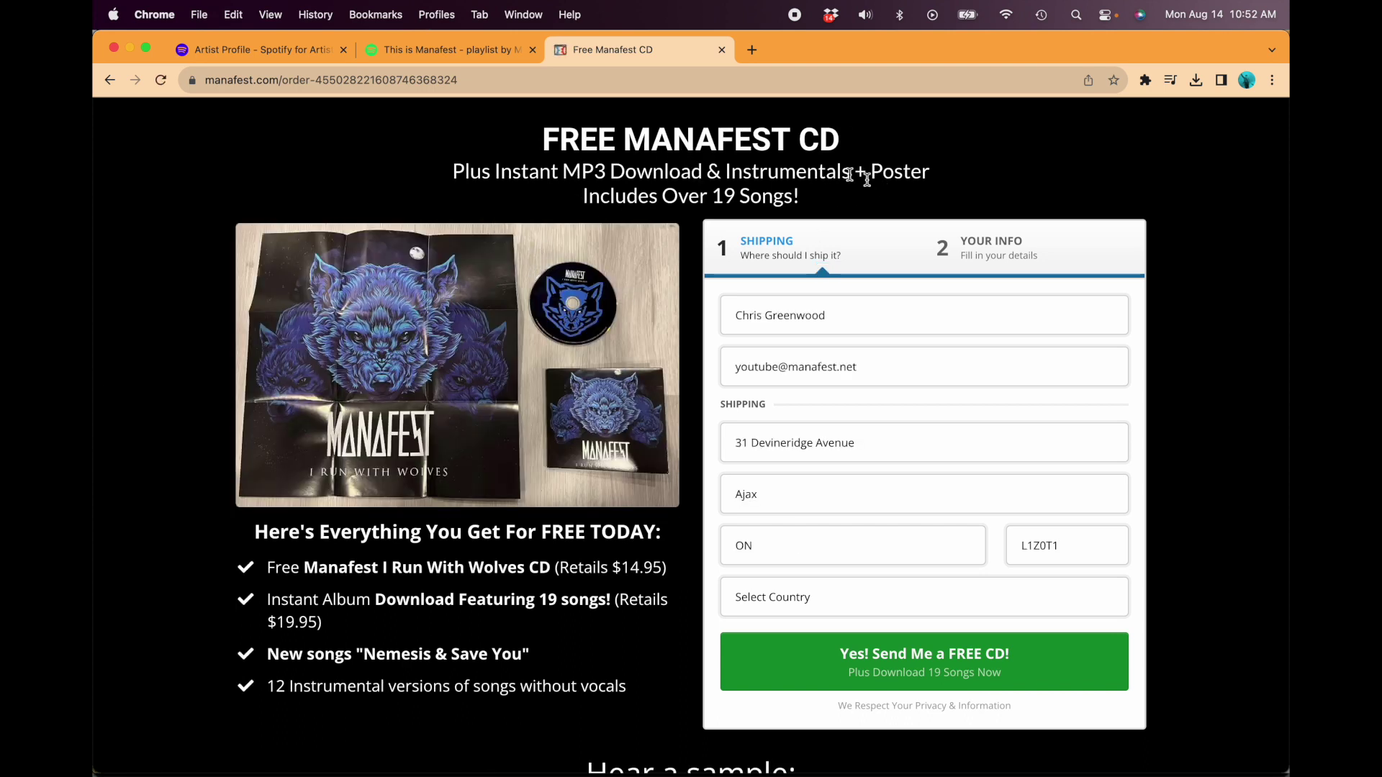
{"action": "left_click_drag", "start_coordinate": [806, 179], "coordinate": [859, 182]}
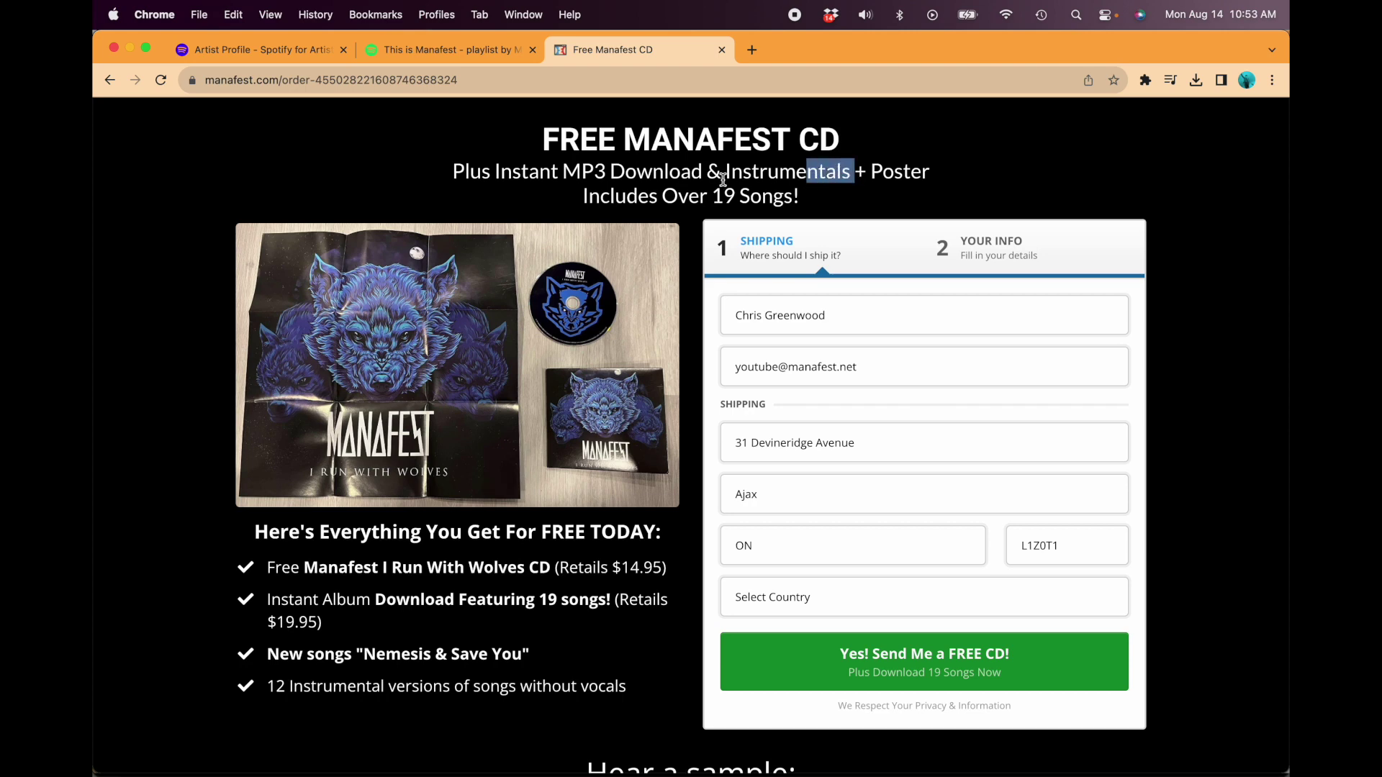
{"action": "left_click_drag", "start_coordinate": [724, 179], "coordinate": [784, 173]}
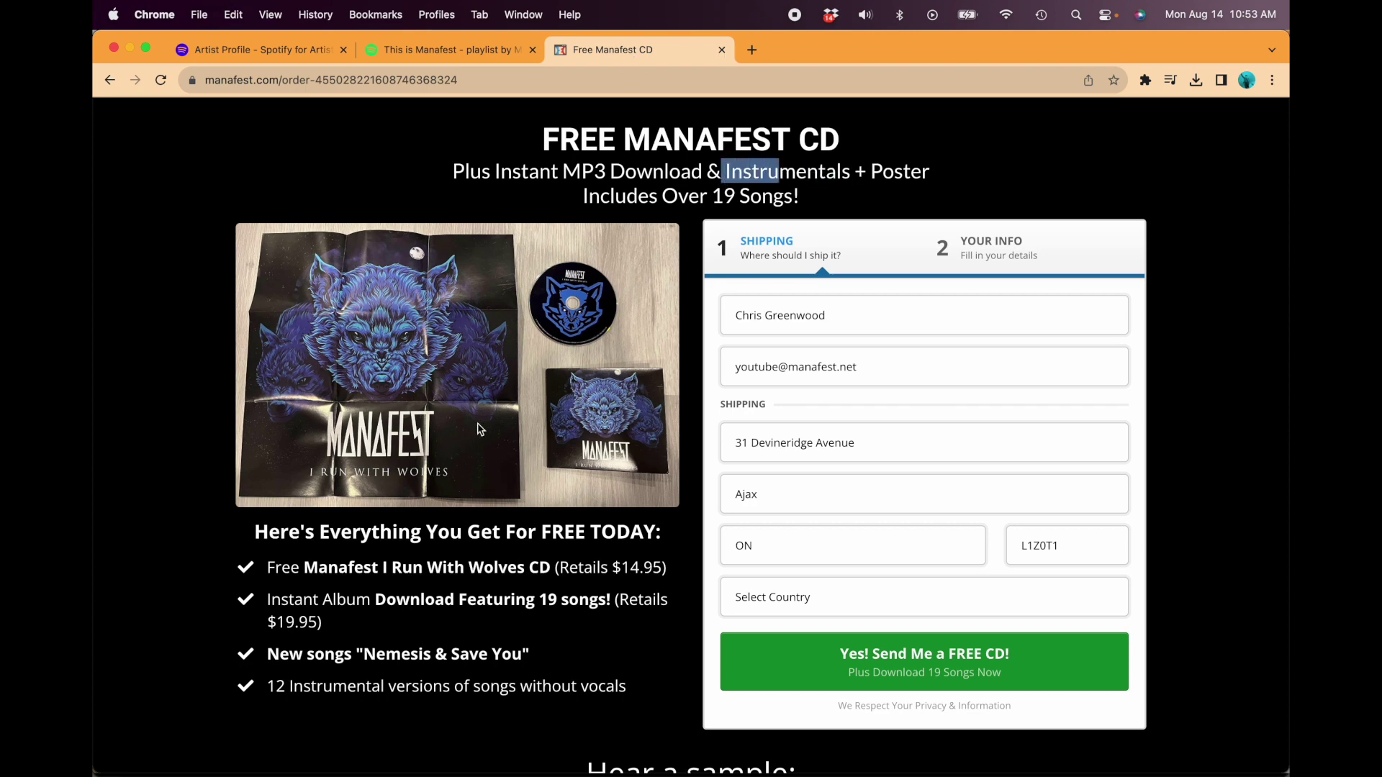
Step: Return to Spotify for Artists and go to the artist's Merch page
{"action": "left_click", "coordinate": [442, 49]}
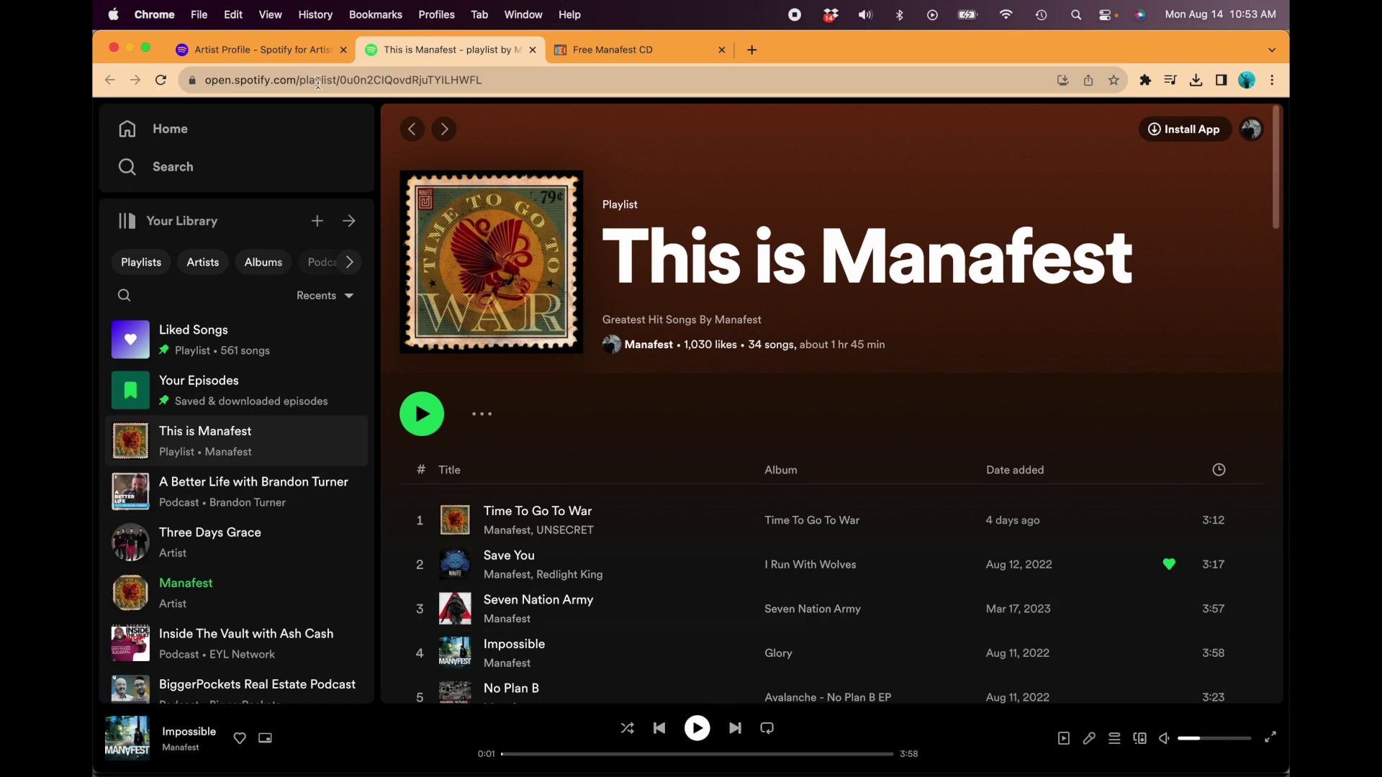
{"action": "key", "text": "ctrl+shift+Tab"}
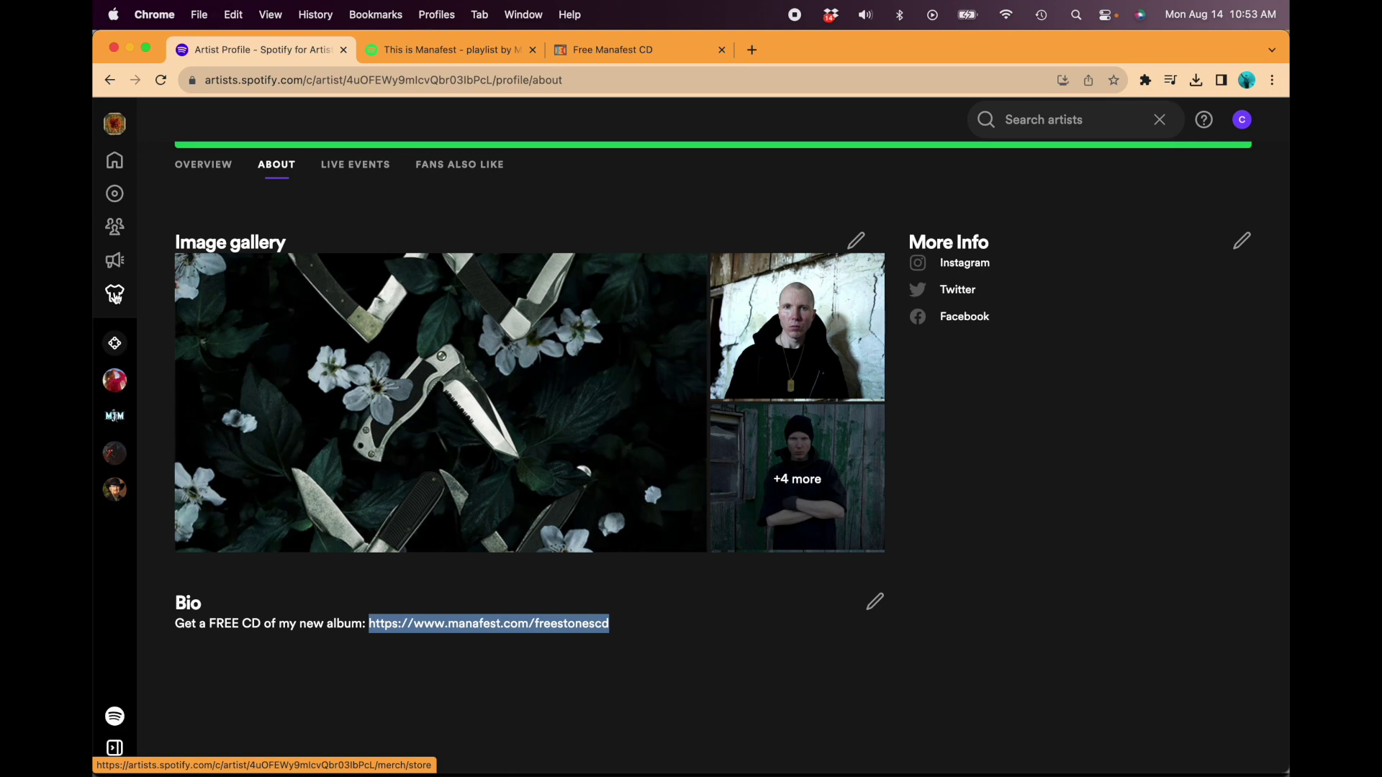
{"action": "left_click", "coordinate": [116, 297]}
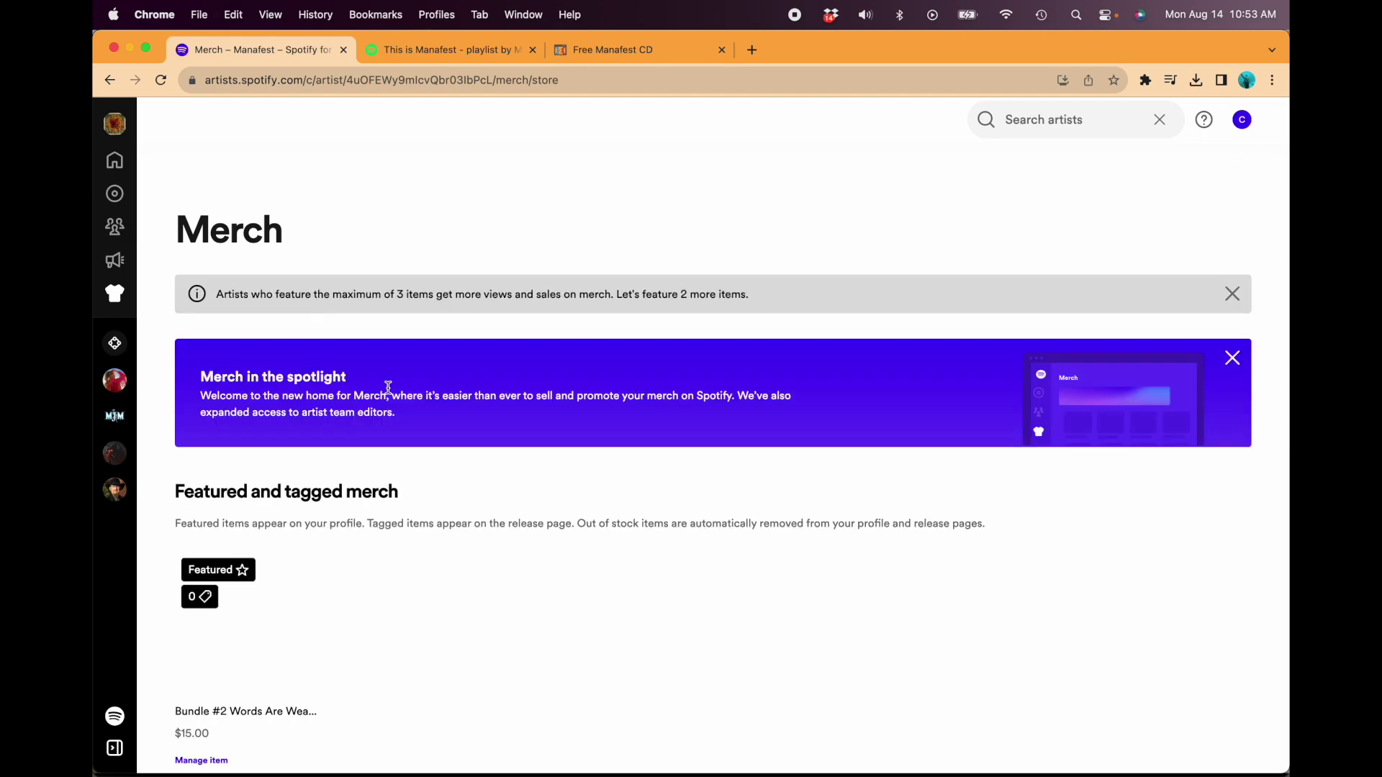
Step: Load manafestshop.com in a new tab, then return to the Spotify for Artists Merch tab
{"action": "key", "text": "super+t"}
{"action": "type", "text": "manafestshop"}
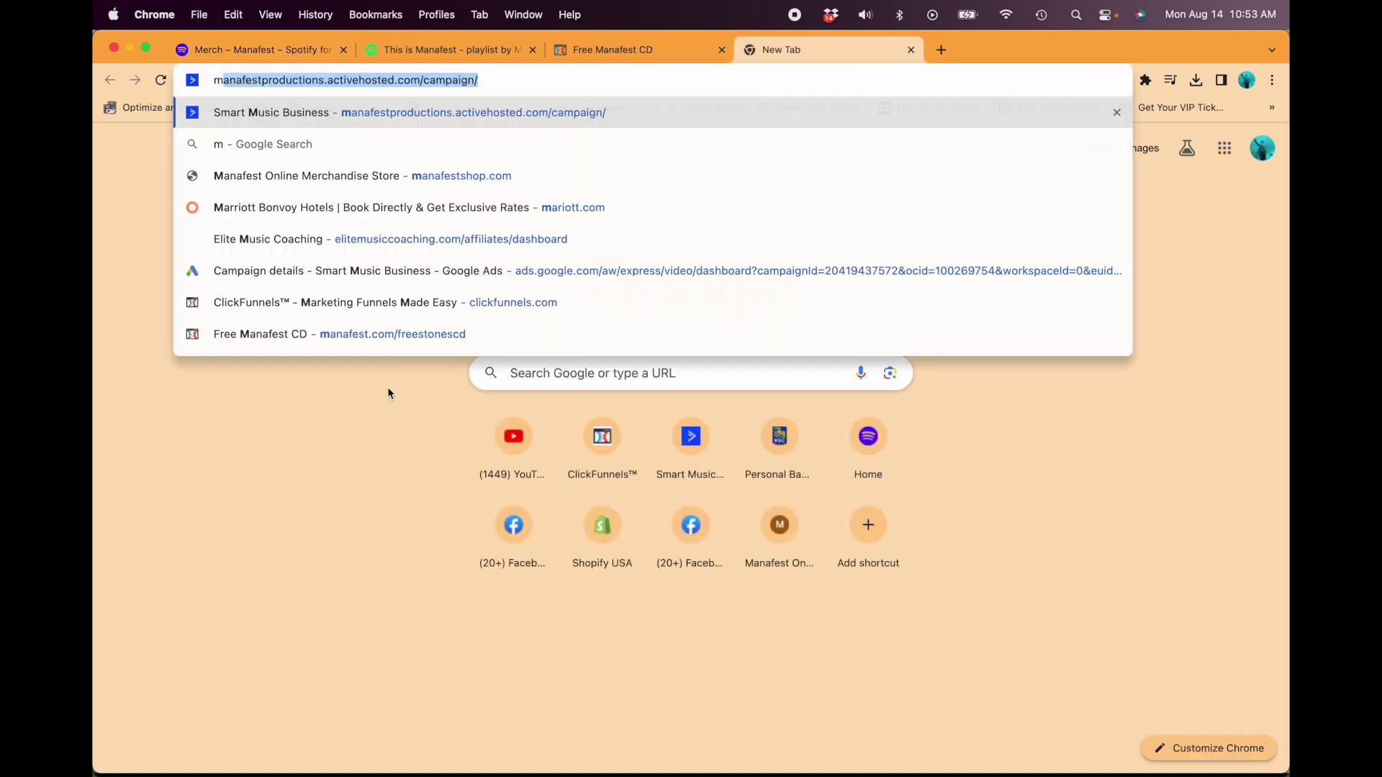
{"action": "key", "text": "Return"}
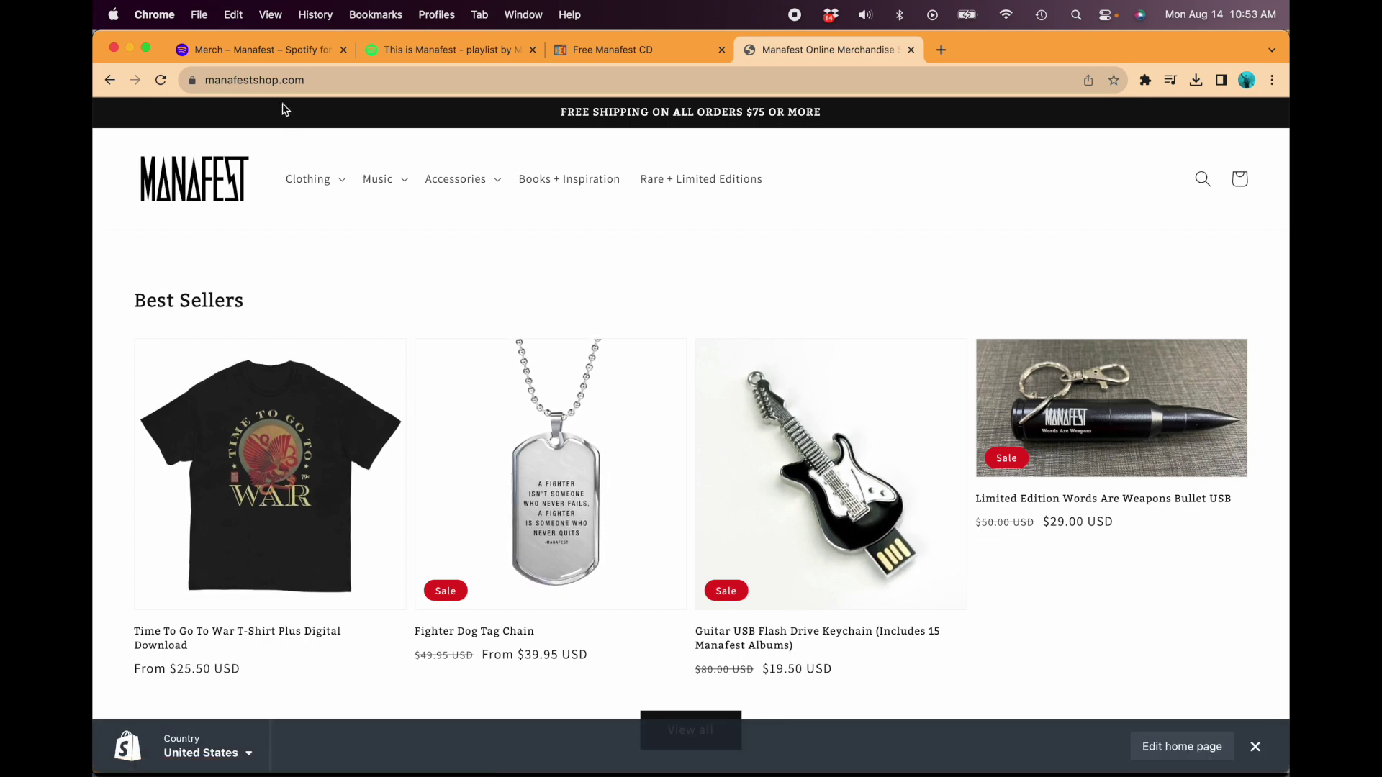
{"action": "left_click", "coordinate": [280, 52]}
Step: Scroll the Merch page past featured Bundle #2 ($15.00) down to All other merch
{"action": "scroll", "coordinate": [446, 523], "scroll_direction": "down", "scroll_amount": 5}
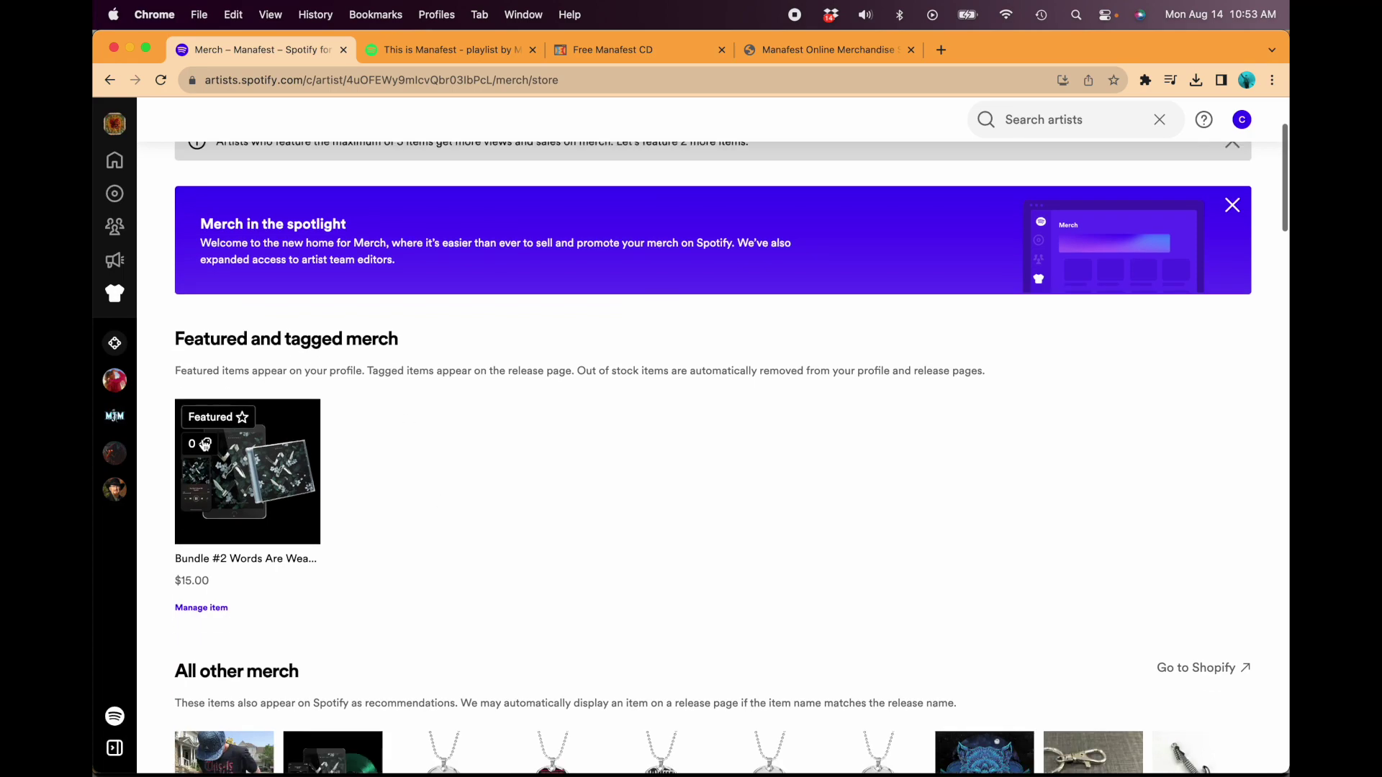
{"action": "scroll", "coordinate": [662, 523], "scroll_direction": "down", "scroll_amount": 7}
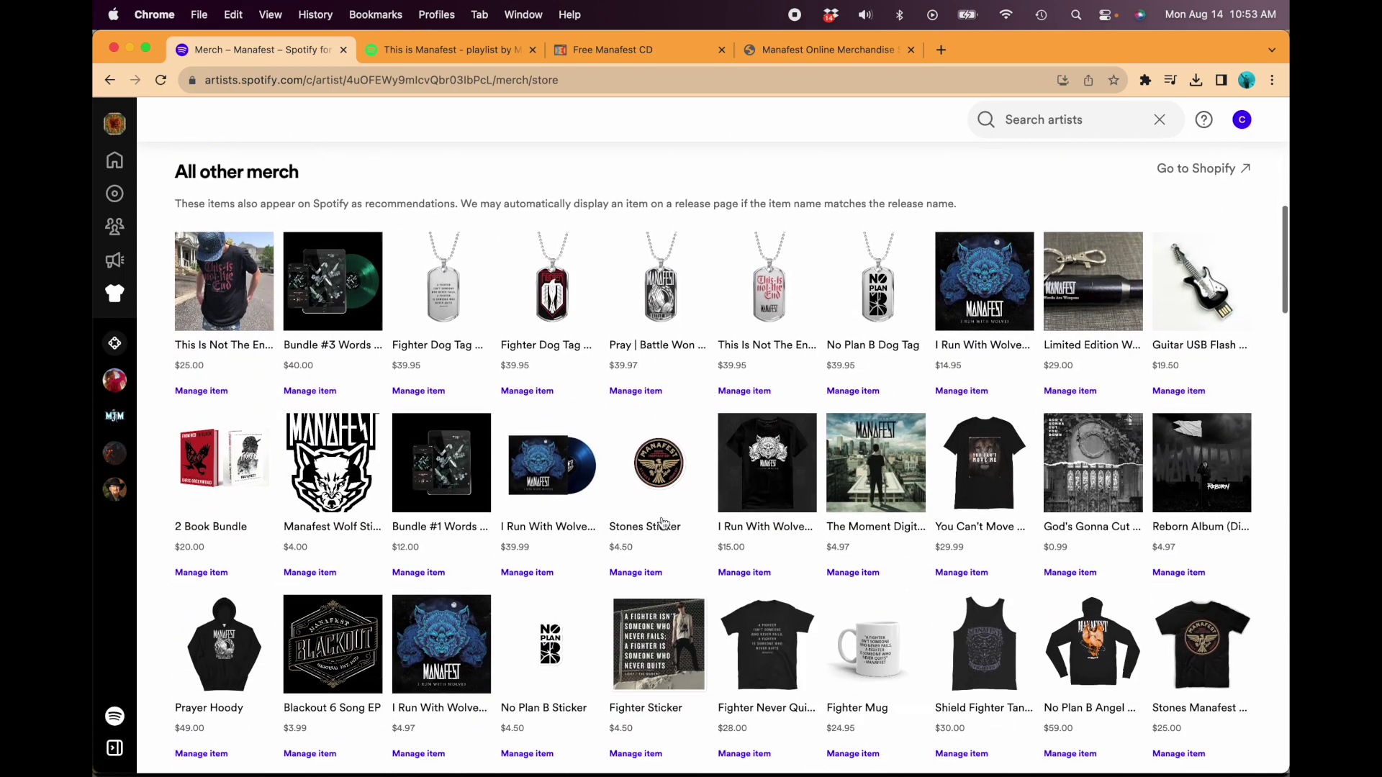
{"action": "scroll", "coordinate": [663, 524], "scroll_direction": "up", "scroll_amount": 15}
{"action": "scroll", "coordinate": [662, 523], "scroll_direction": "down", "scroll_amount": 1}
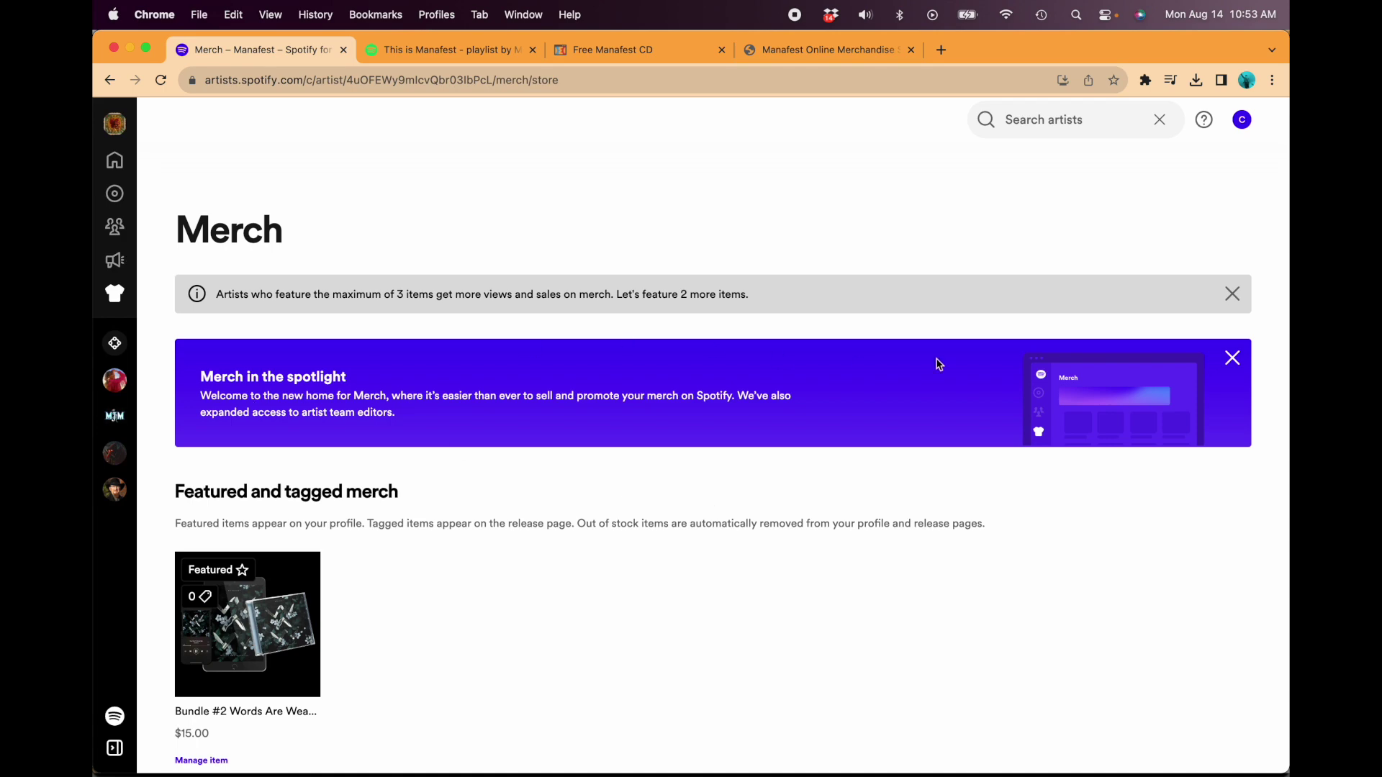
{"action": "scroll", "coordinate": [583, 558], "scroll_direction": "down", "scroll_amount": 3}
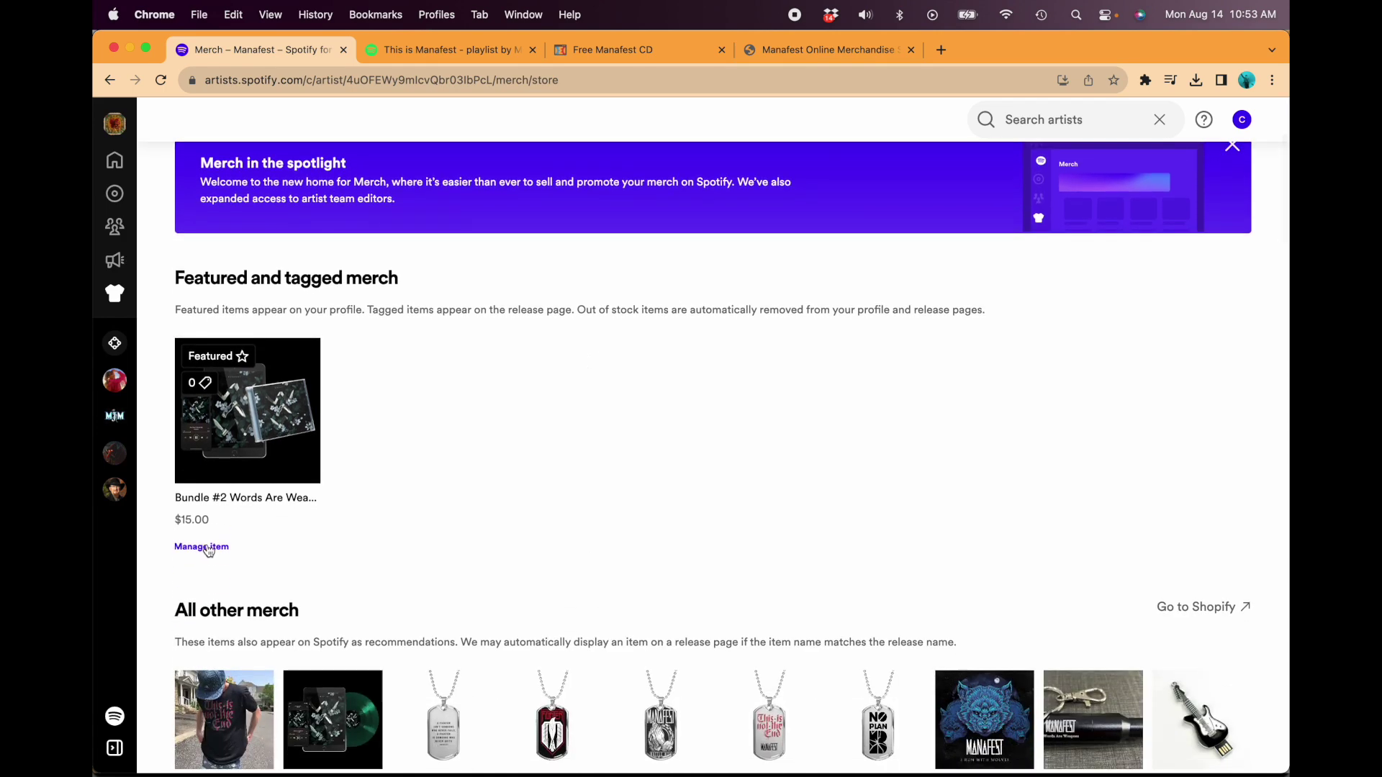
Step: Tag Bundle #2 to the release Time To Go To War via a 'time t' search
{"action": "left_click", "coordinate": [209, 549]}
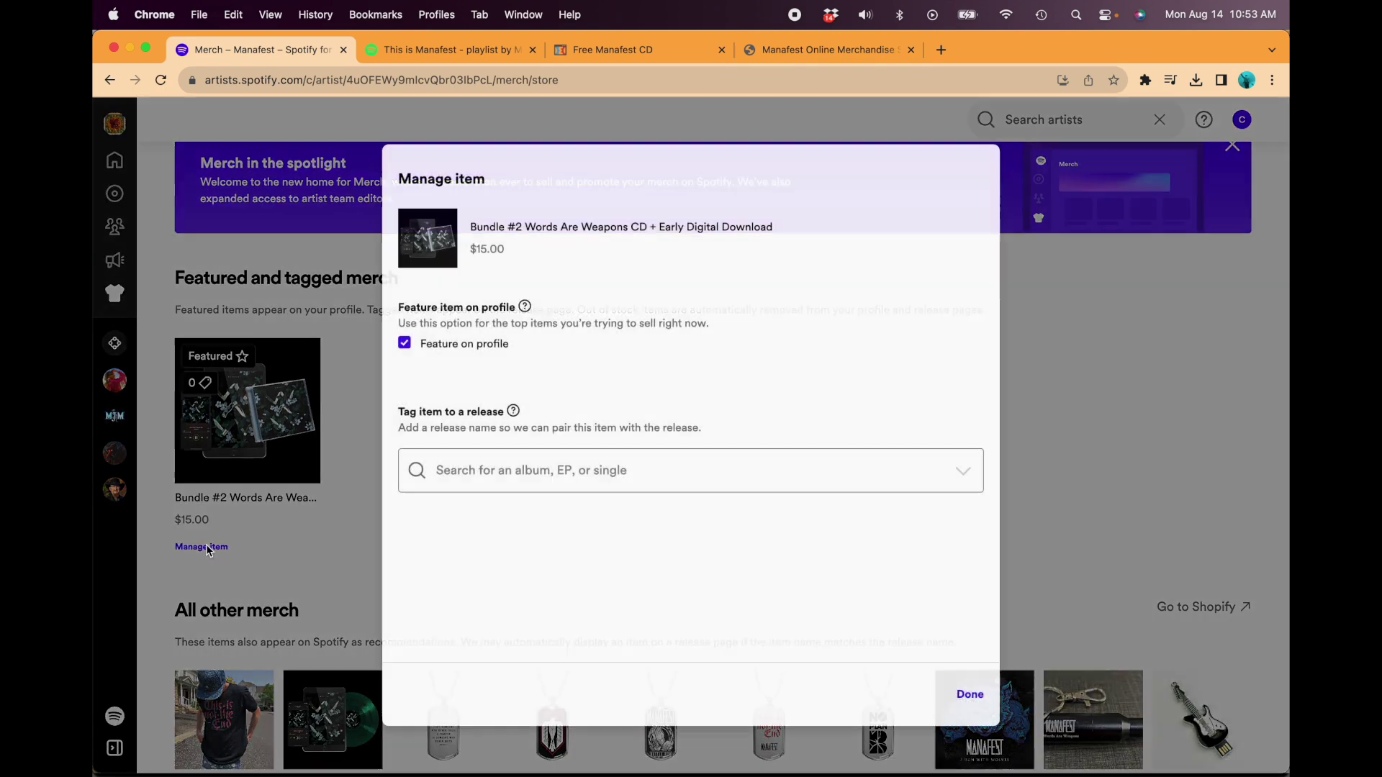
{"action": "left_click", "coordinate": [507, 470]}
{"action": "type", "text": "time t"}
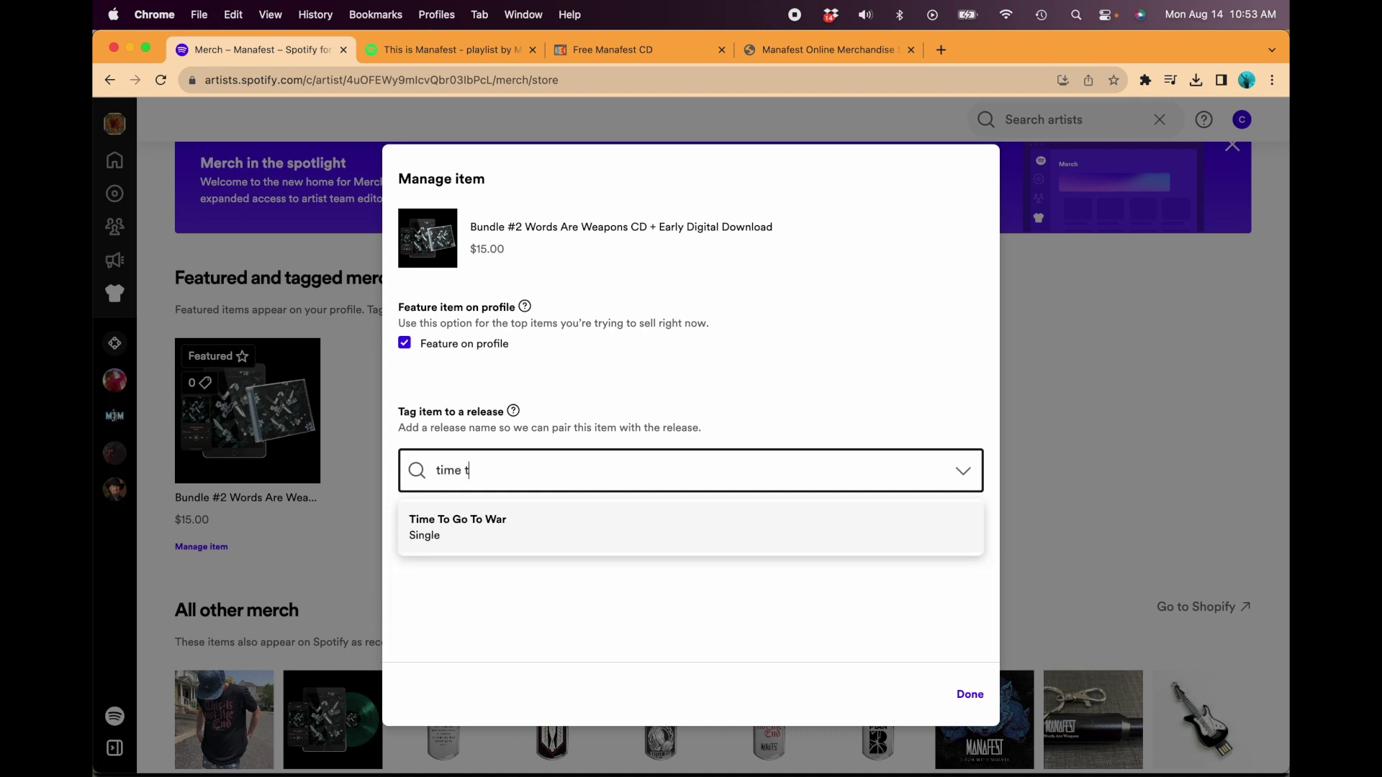
{"action": "left_click", "coordinate": [505, 525]}
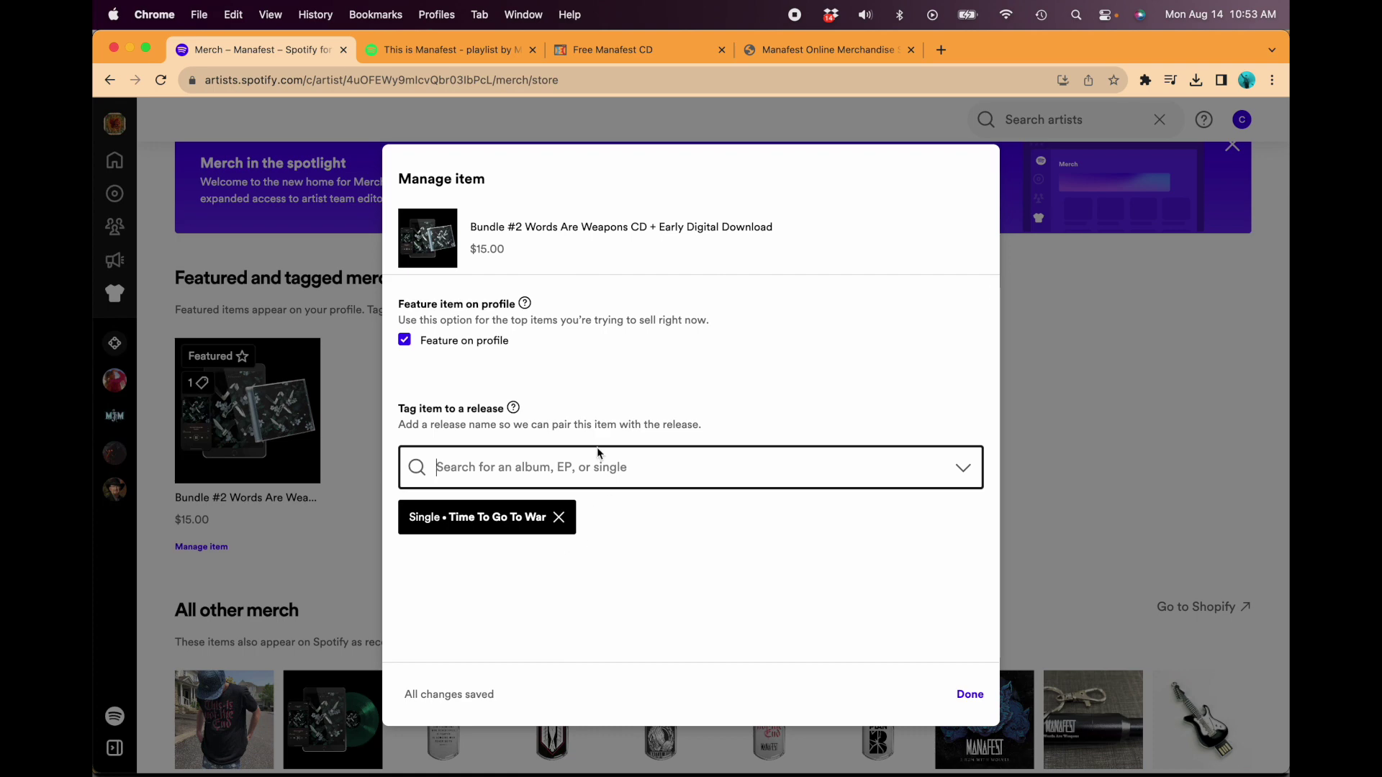
{"action": "left_click", "coordinate": [1232, 153]}
Step: Reopen Bundle #2's settings and search releases for 'time to war'
{"action": "scroll", "coordinate": [686, 612], "scroll_direction": "down", "scroll_amount": 3}
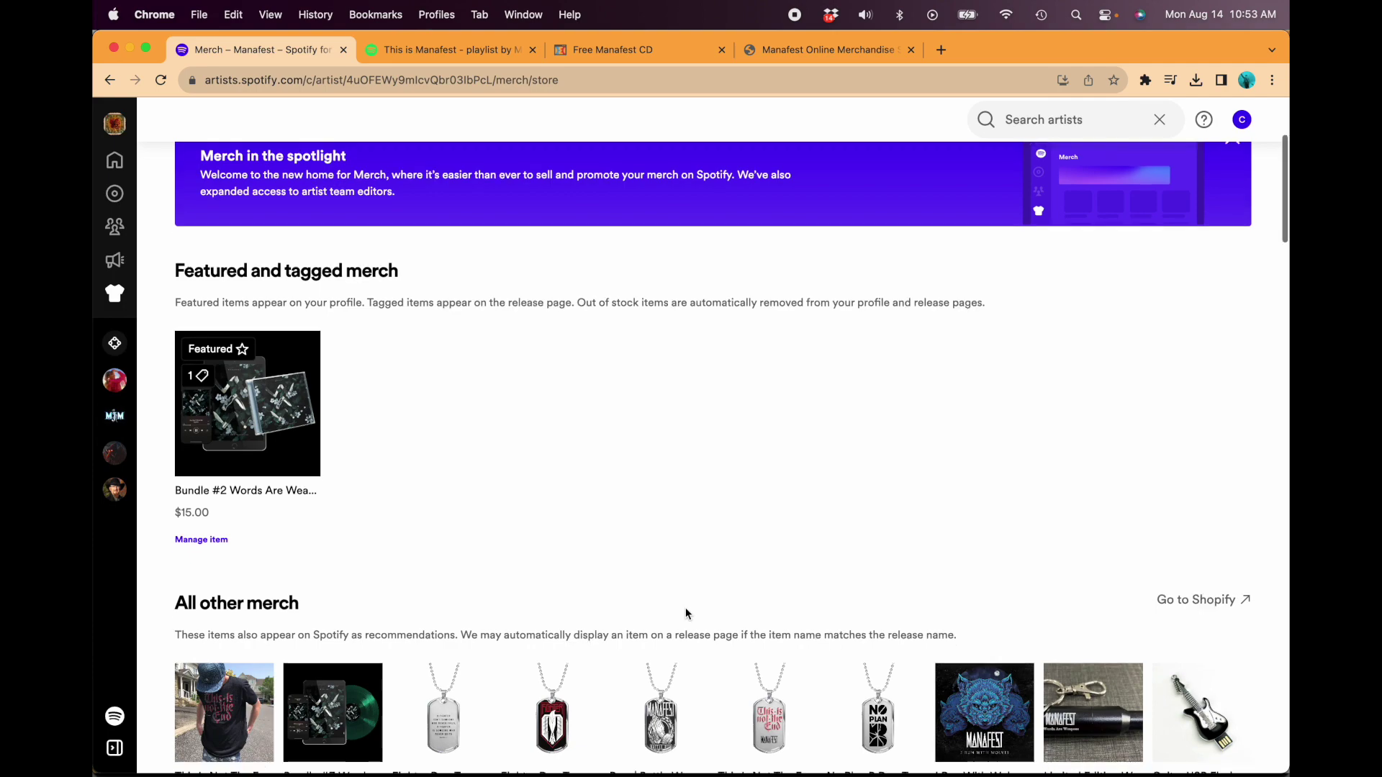
{"action": "scroll", "coordinate": [550, 550], "scroll_direction": "up", "scroll_amount": 6}
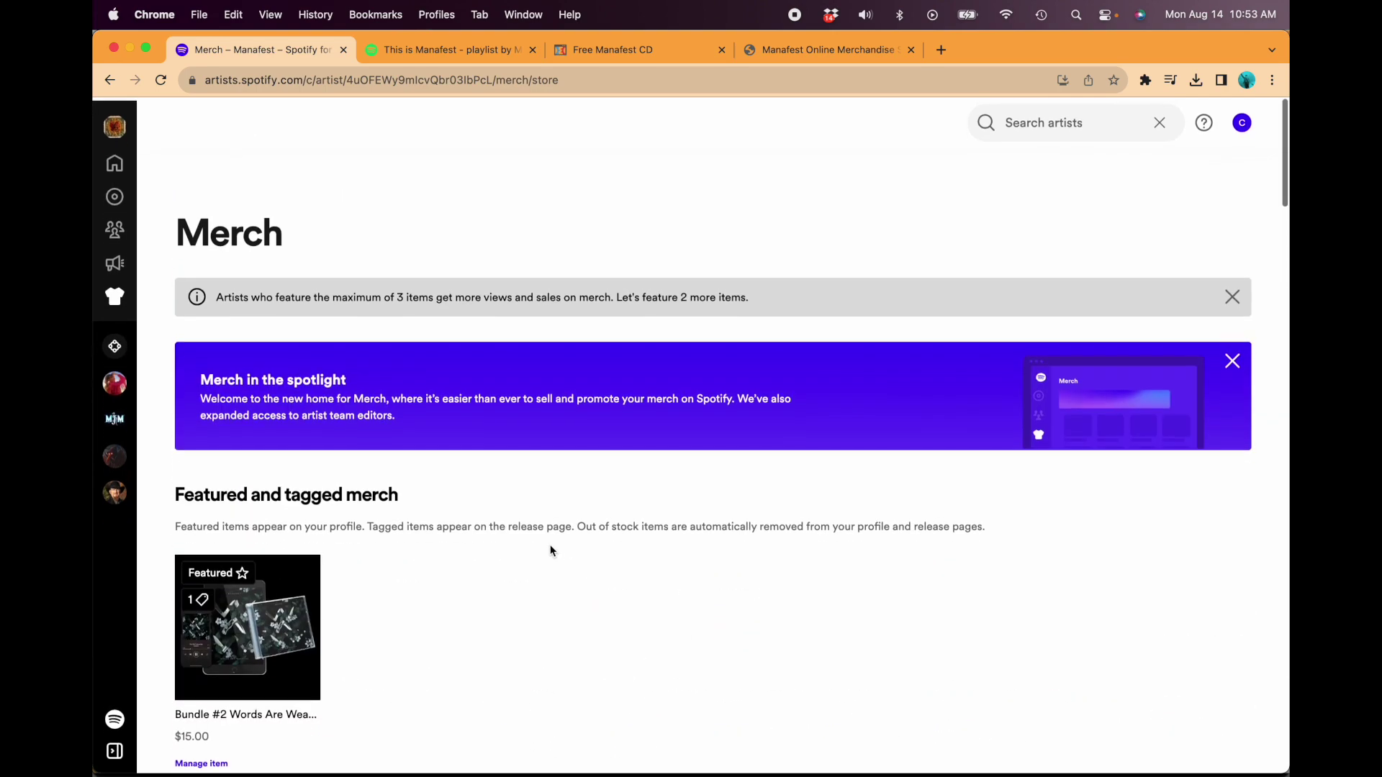
{"action": "scroll", "coordinate": [542, 549], "scroll_direction": "down", "scroll_amount": 2}
{"action": "left_click", "coordinate": [193, 601]}
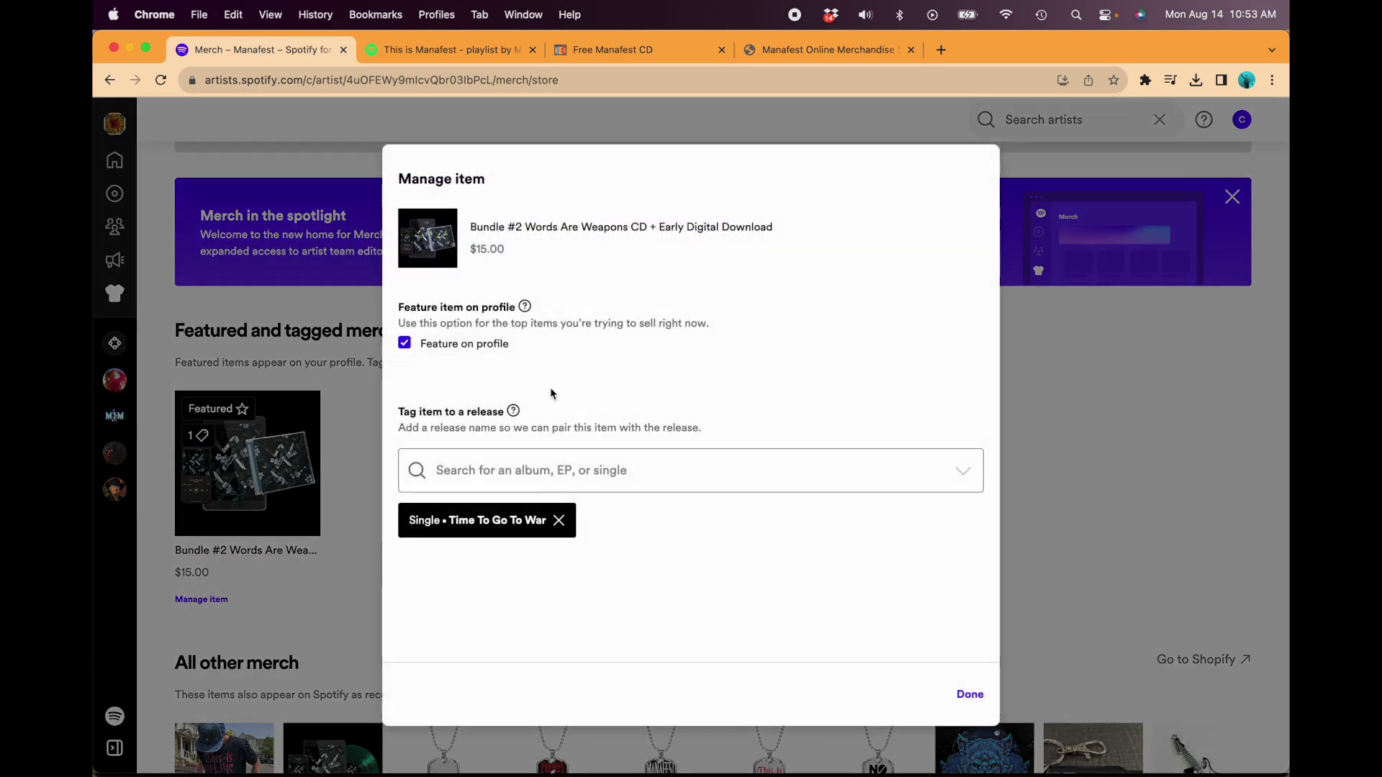
{"action": "left_click", "coordinate": [553, 471]}
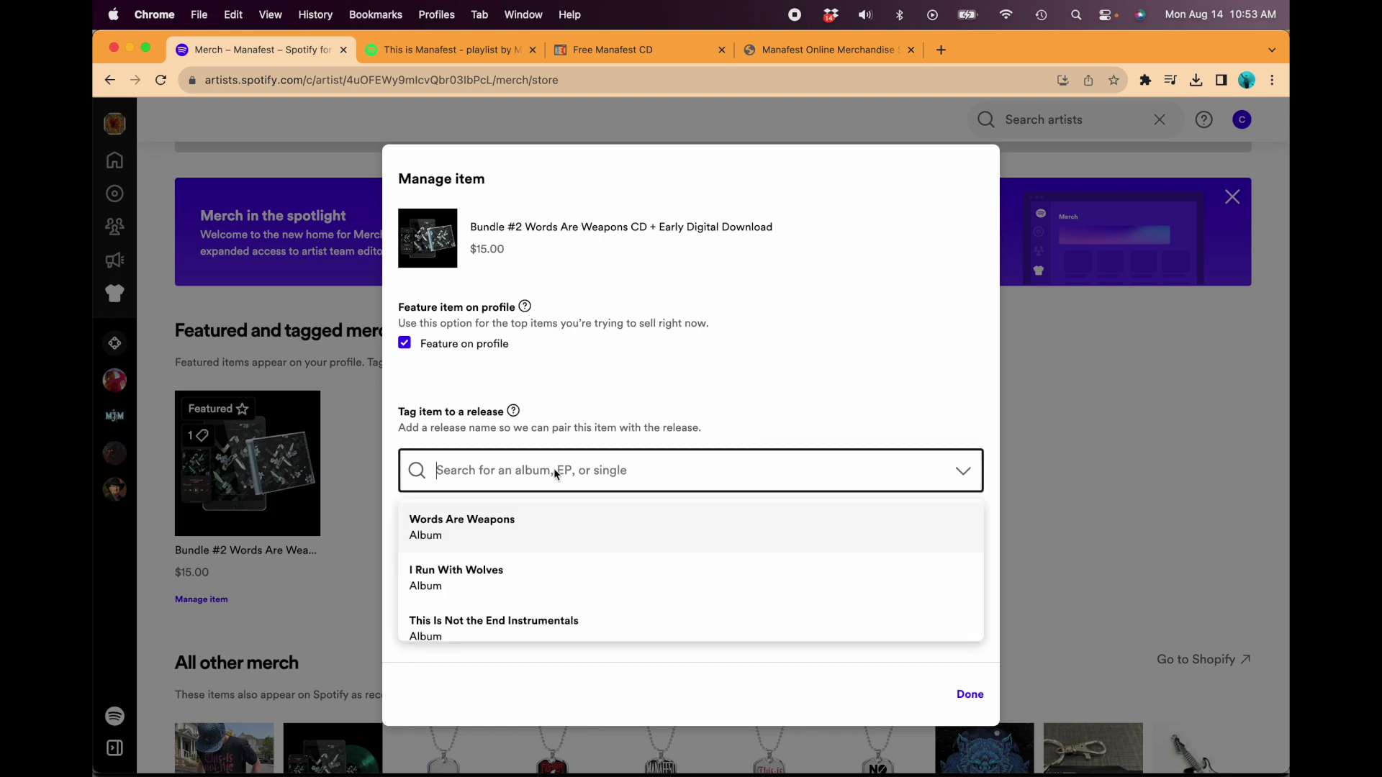
{"action": "type", "text": "time to"}
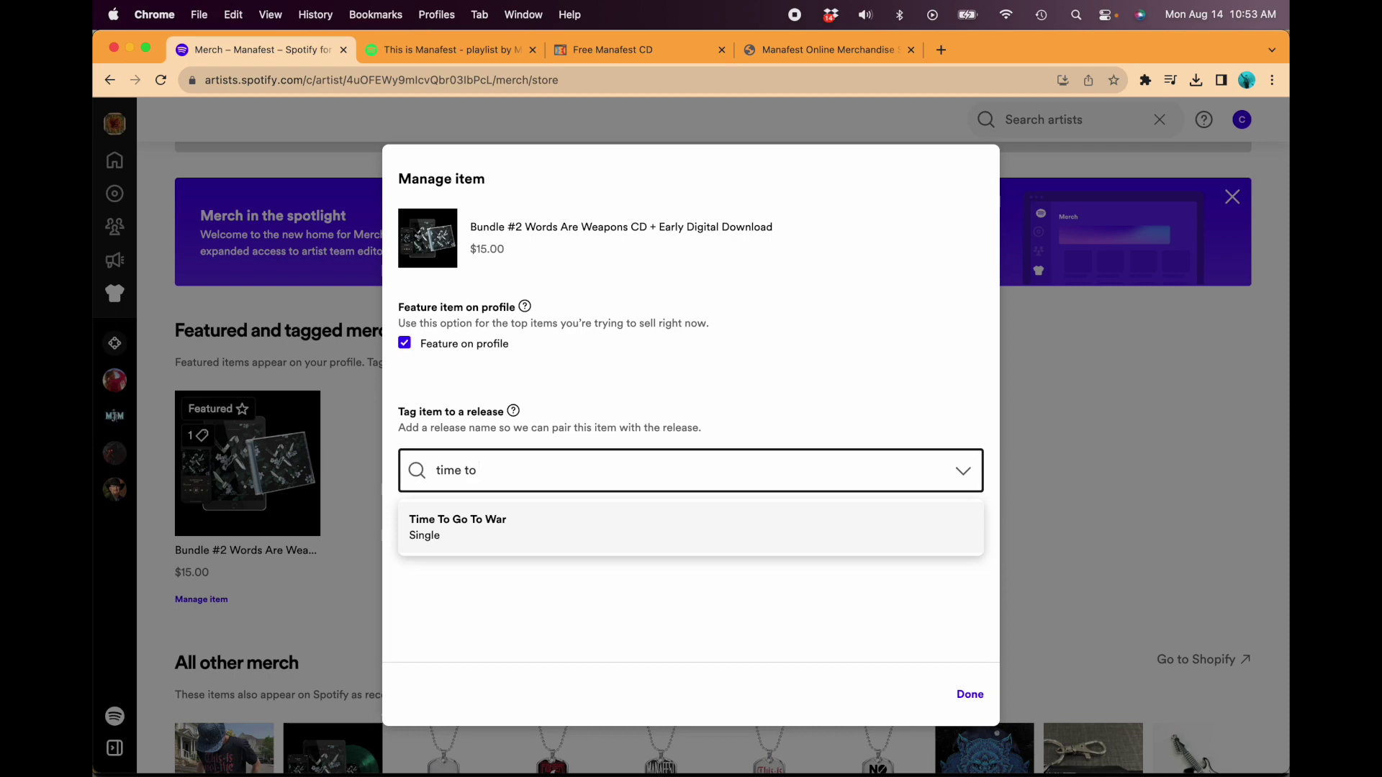
{"action": "type", "text": " war shirt"}
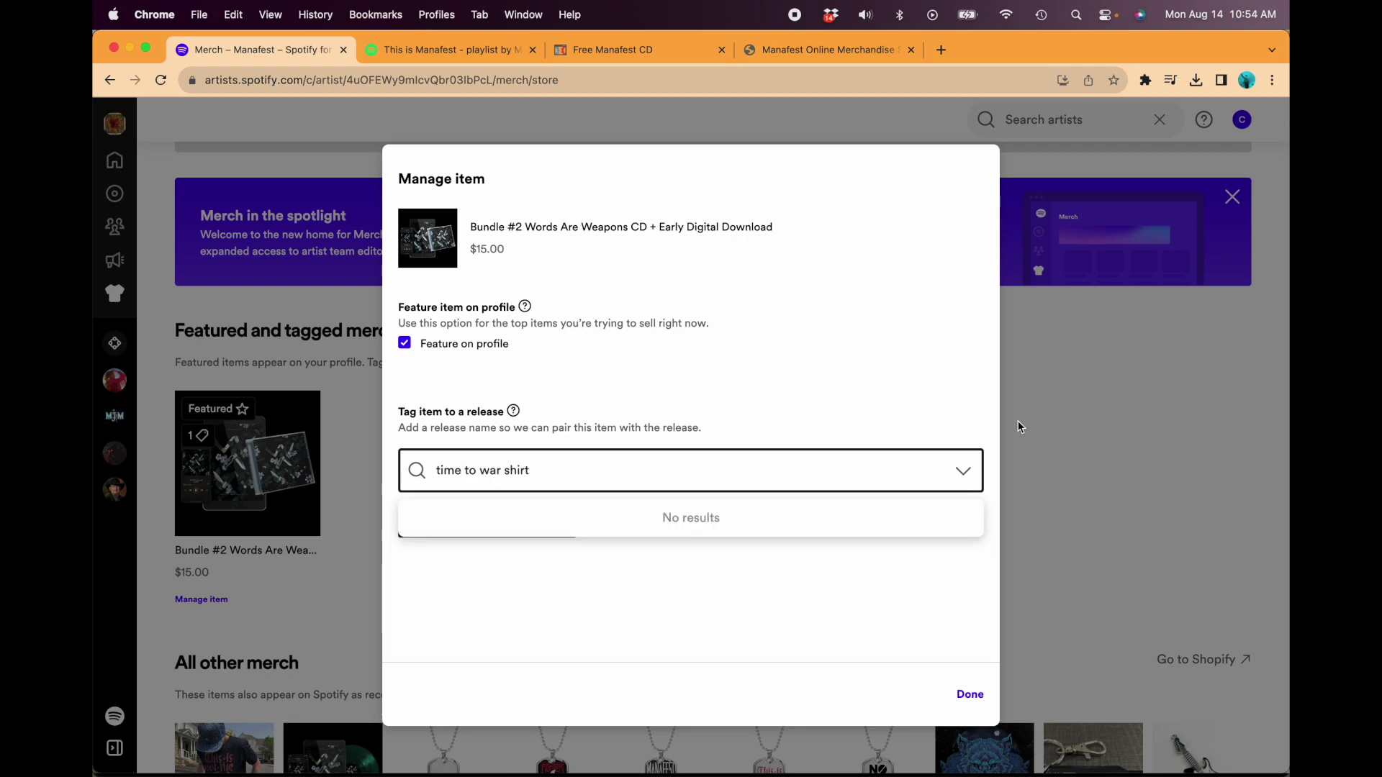
{"action": "left_click", "coordinate": [961, 694]}
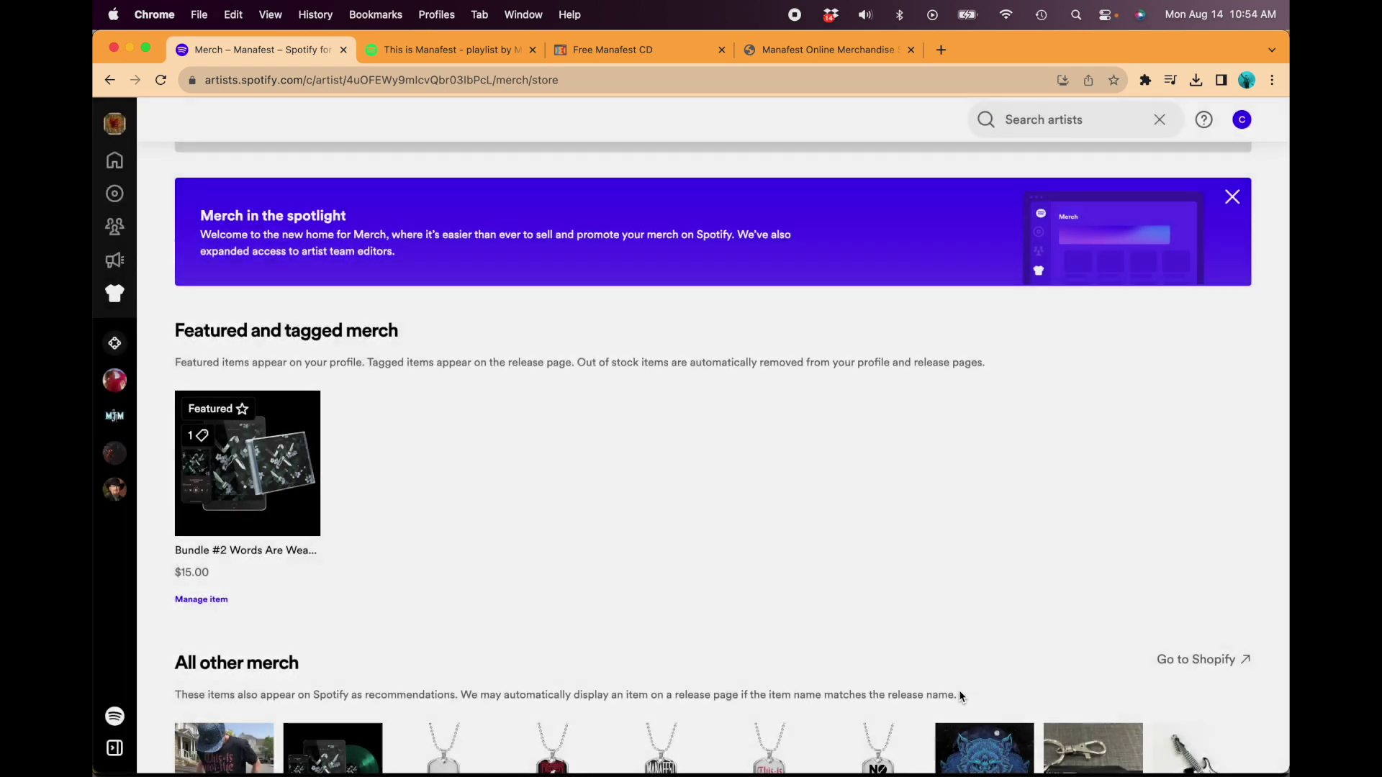
{"action": "scroll", "coordinate": [992, 499], "scroll_direction": "down", "scroll_amount": 10}
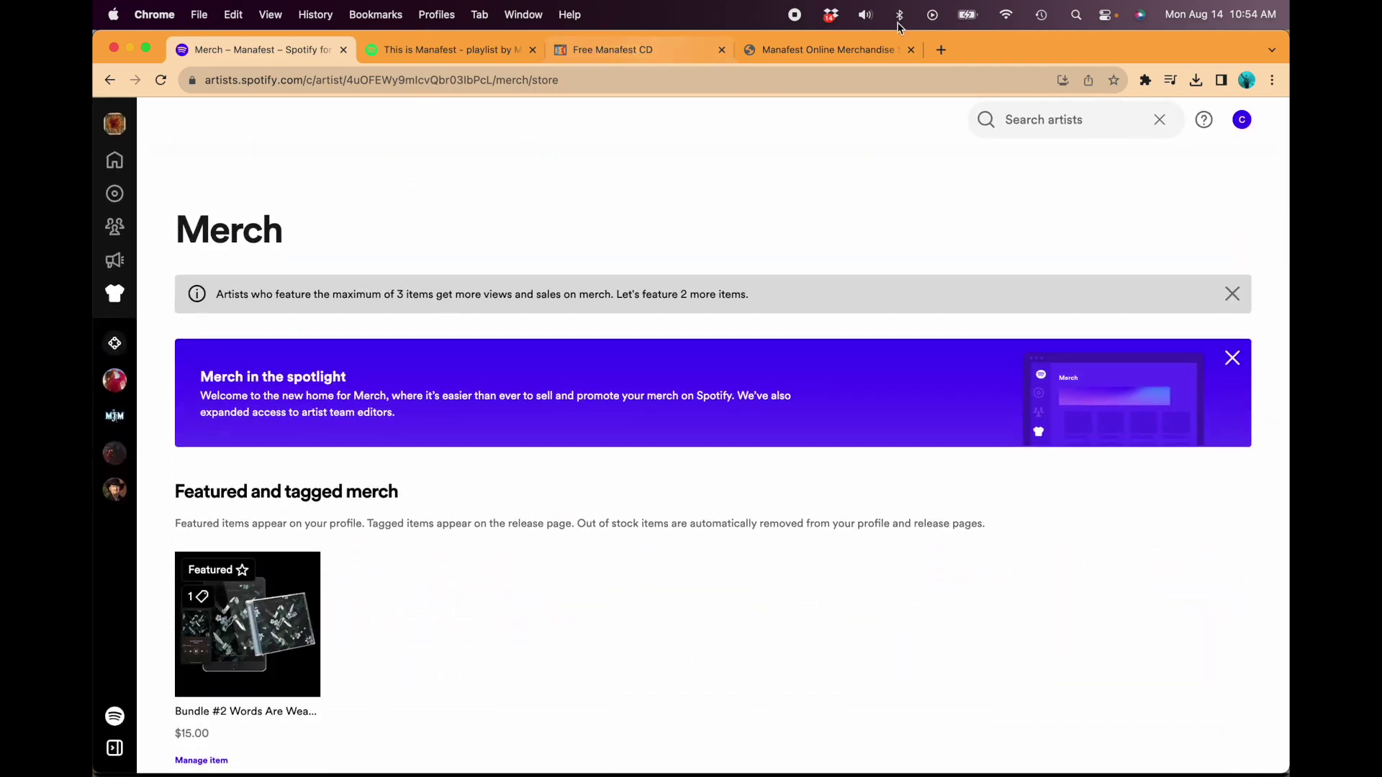
{"action": "left_click", "coordinate": [826, 47]}
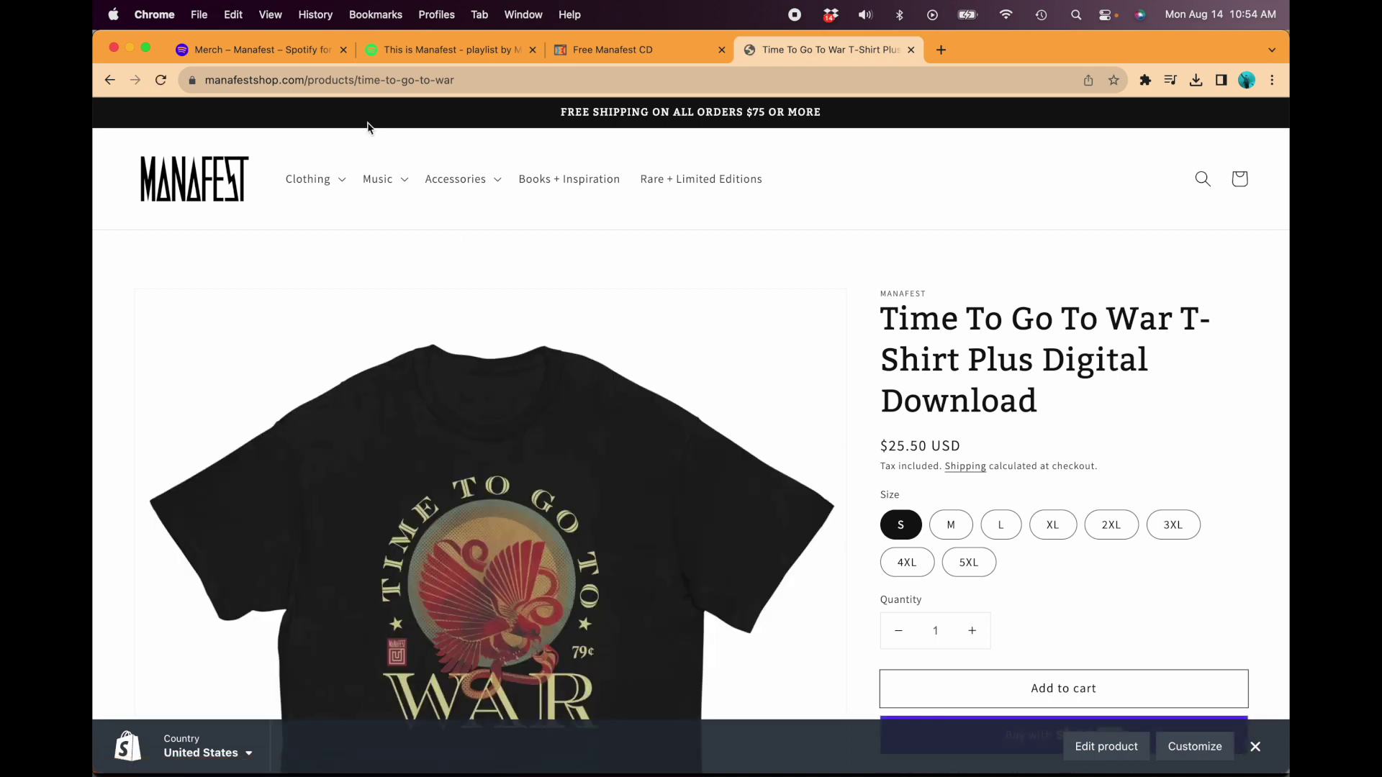
{"action": "left_click", "coordinate": [285, 48]}
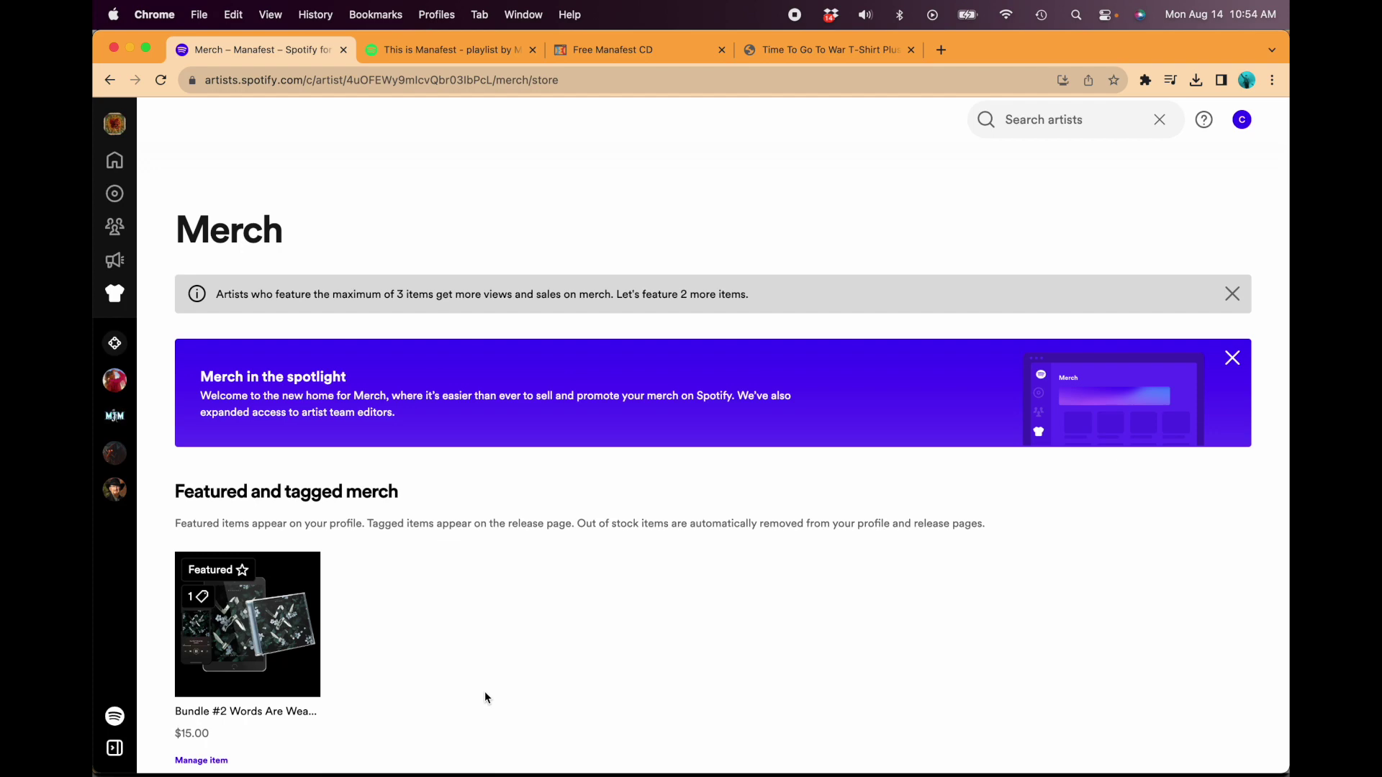
{"action": "scroll", "coordinate": [414, 603], "scroll_direction": "down", "scroll_amount": 5}
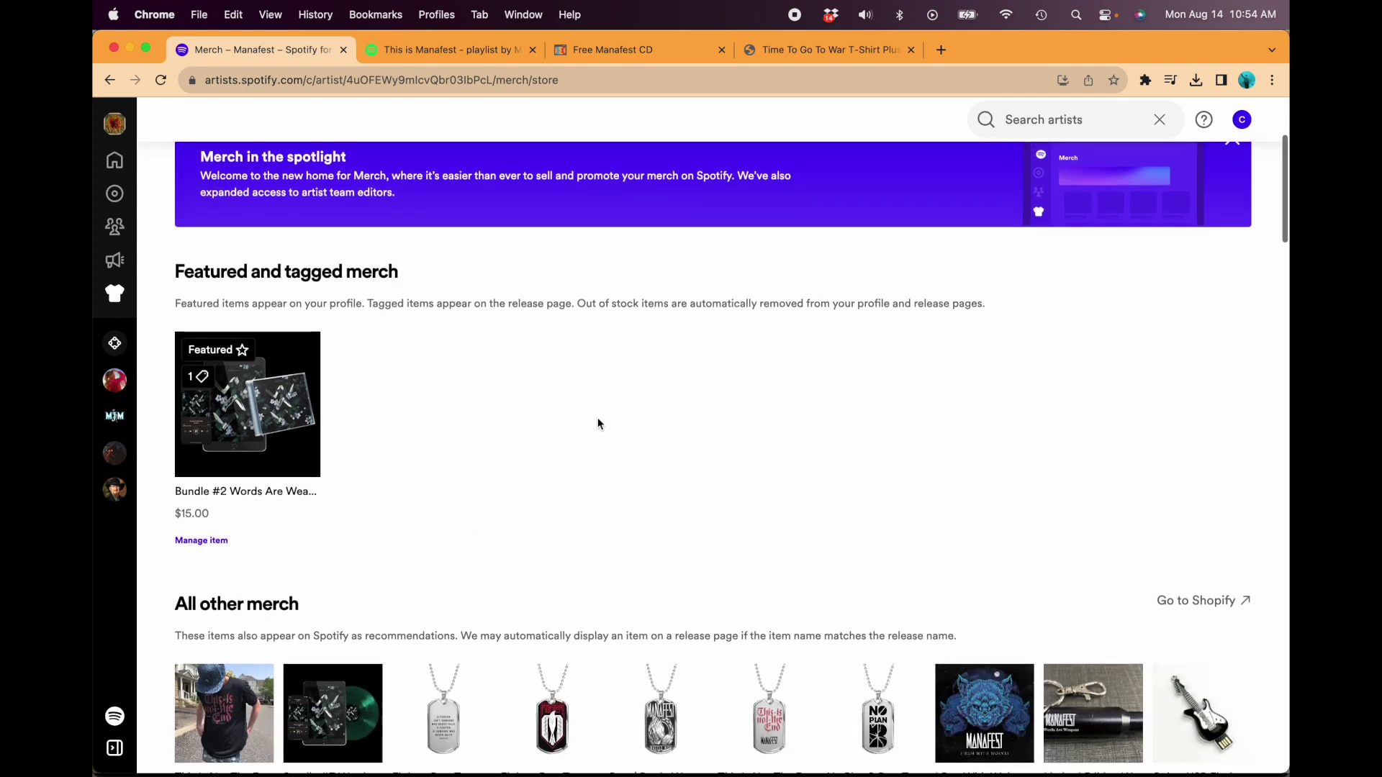
{"action": "scroll", "coordinate": [669, 366], "scroll_direction": "up", "scroll_amount": 4}
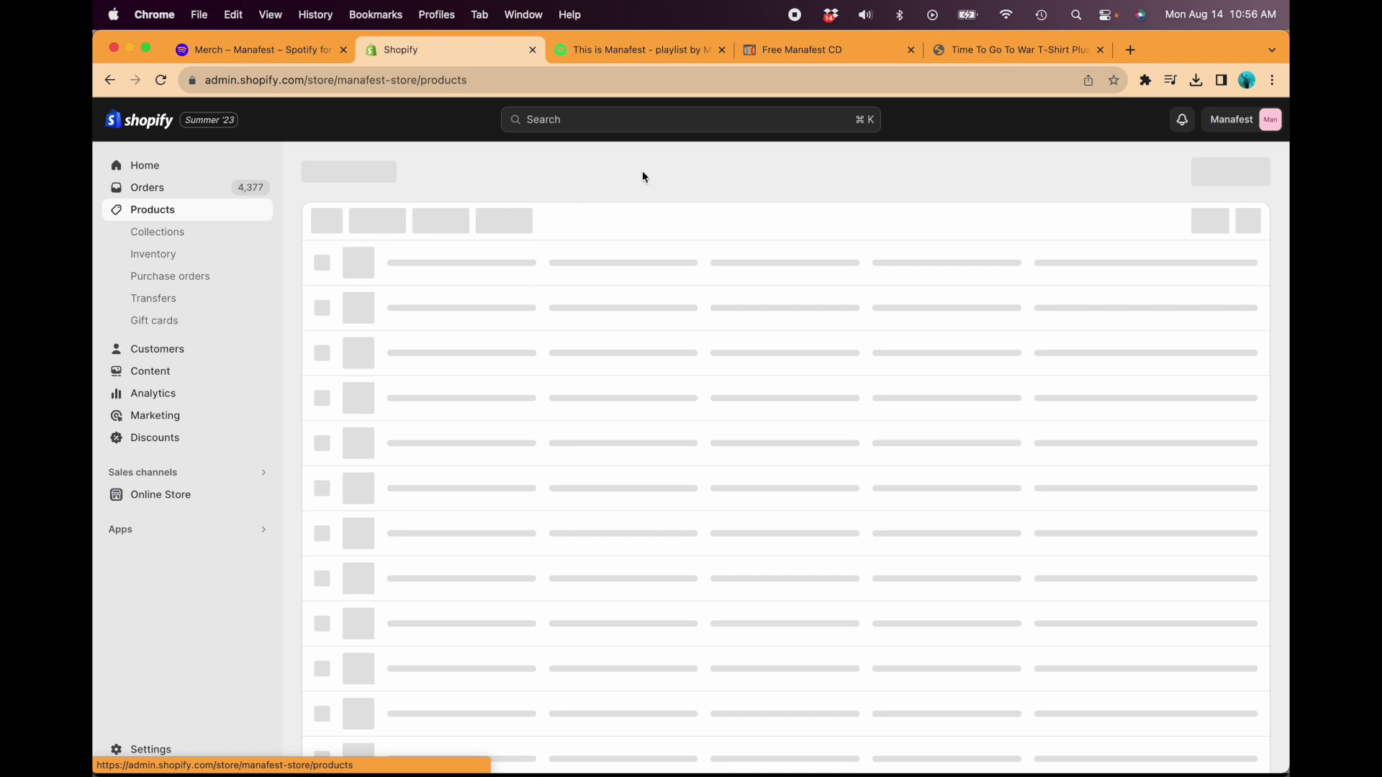
Step: Publish the Time To Go To War T-Shirt Plus Digital Download to the Spotify for Artists channel
{"action": "left_click", "coordinate": [620, 121]}
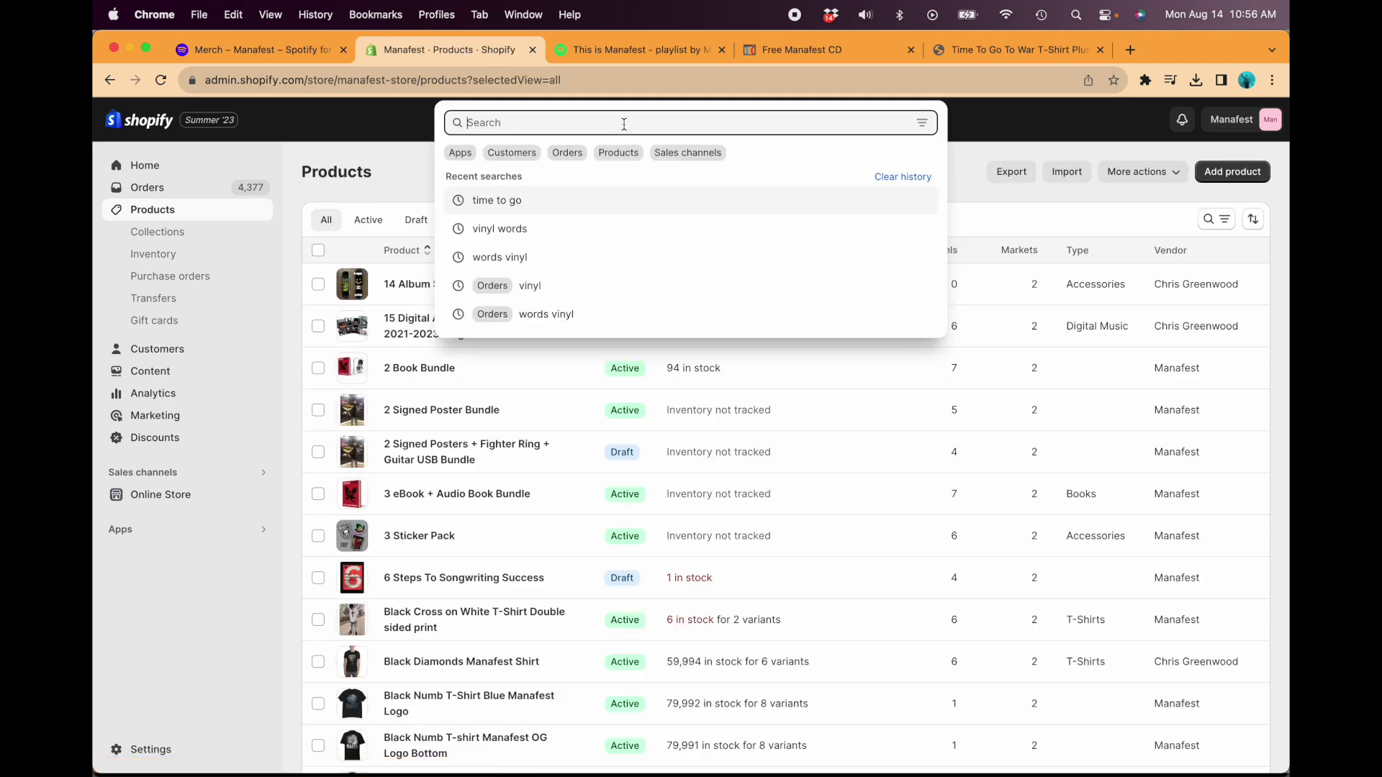
{"action": "type", "text": "time to go to war"}
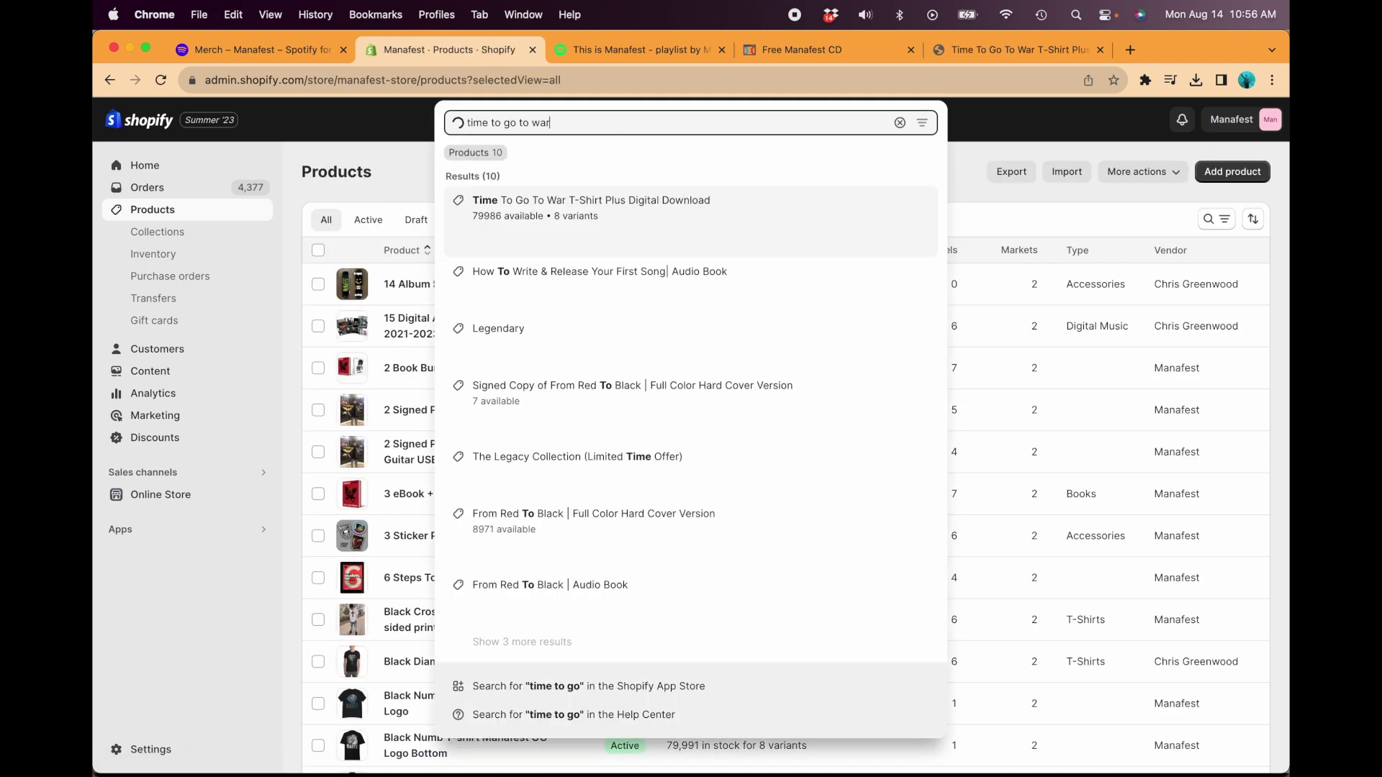
{"action": "left_click", "coordinate": [622, 206]}
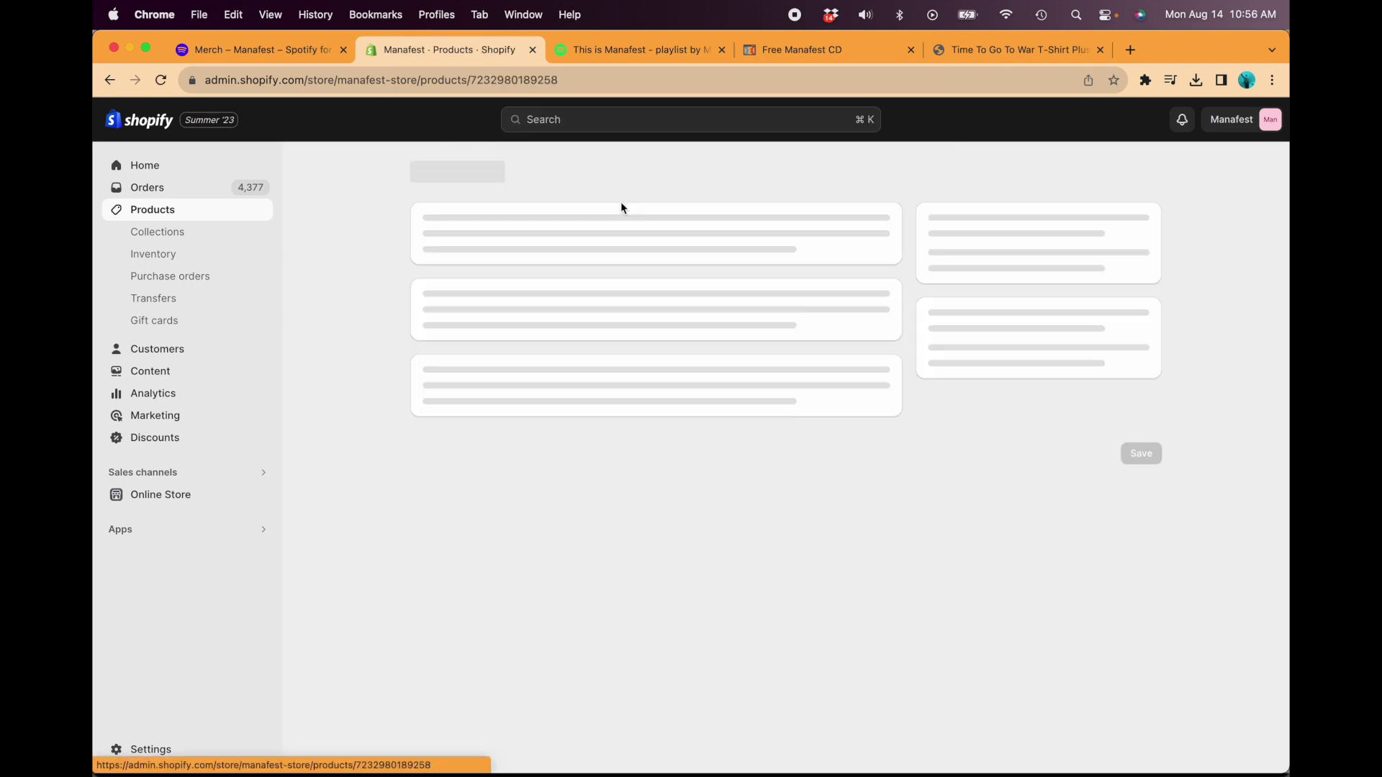
{"action": "scroll", "coordinate": [987, 358], "scroll_direction": "down", "scroll_amount": 3}
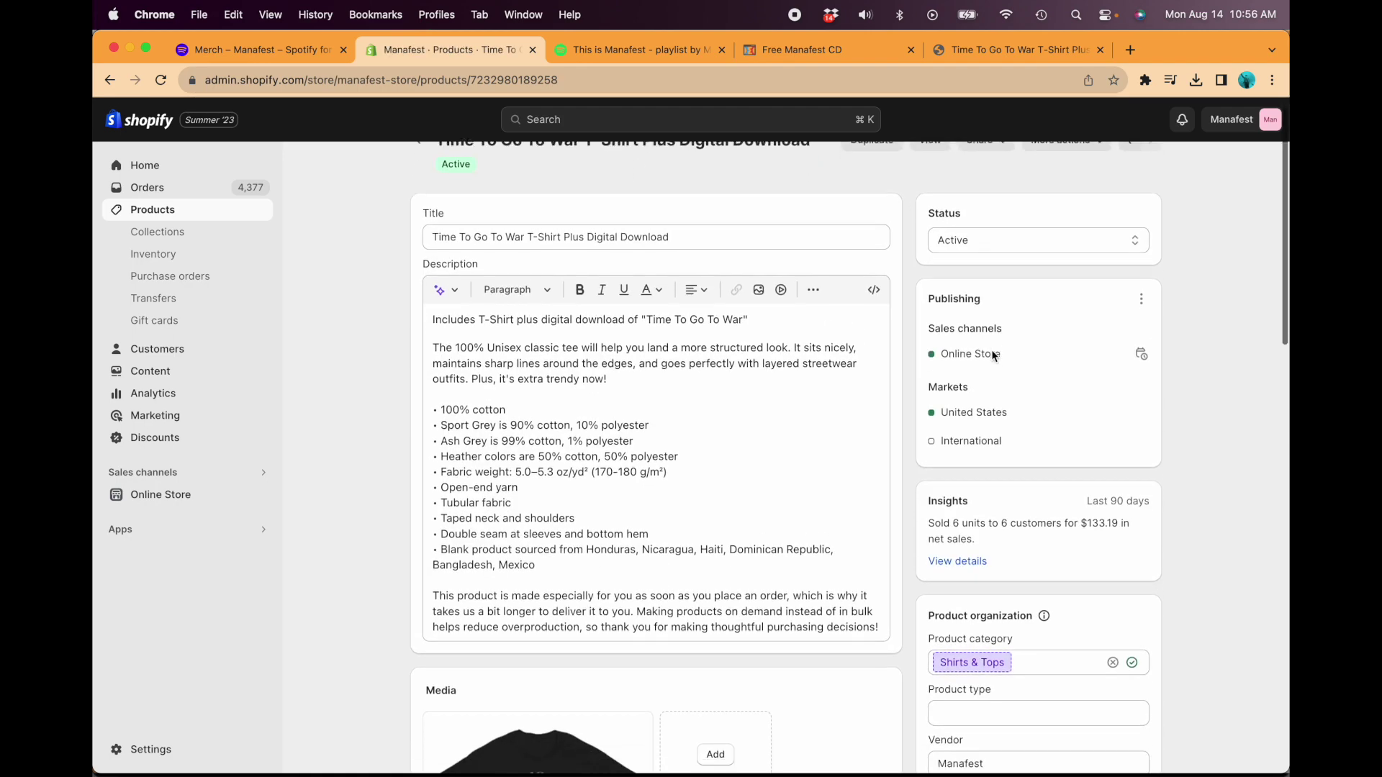
{"action": "scroll", "coordinate": [997, 346], "scroll_direction": "up", "scroll_amount": 2}
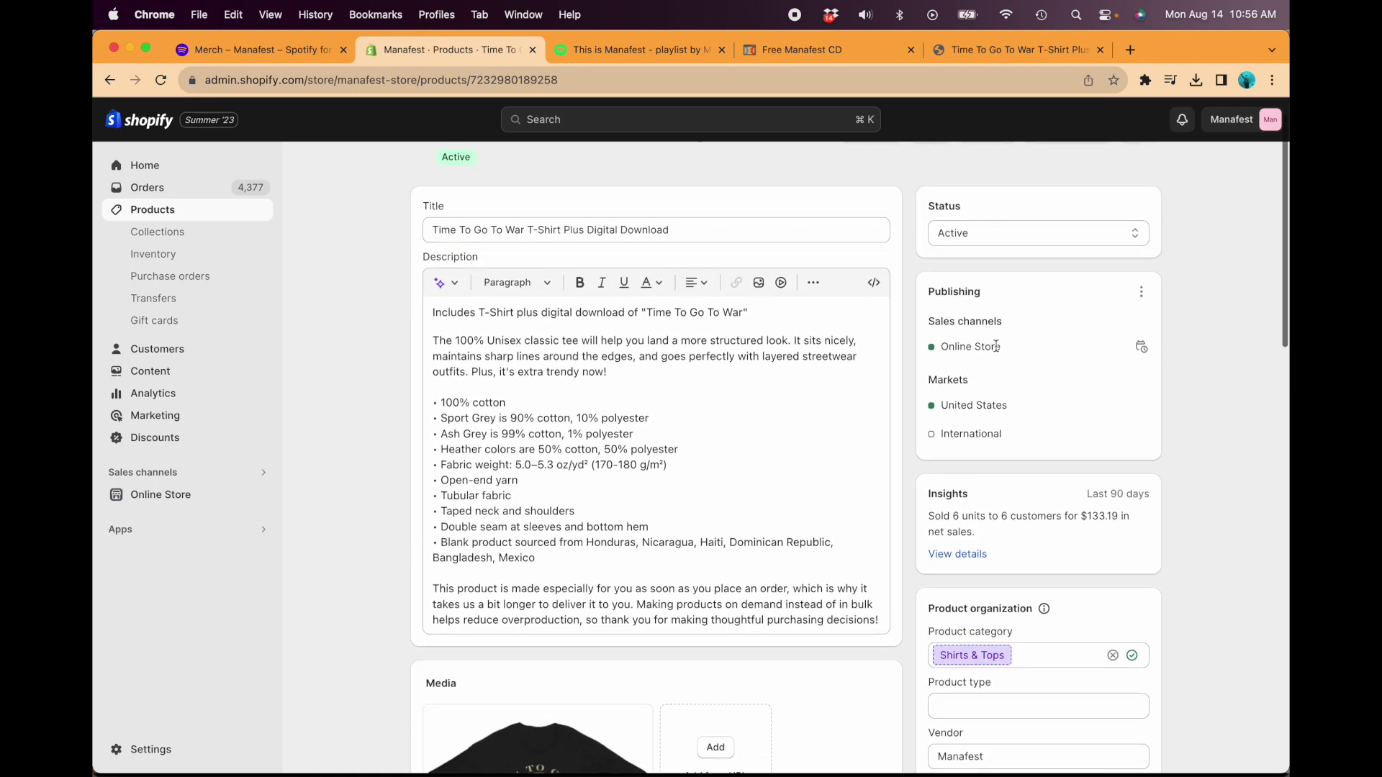
{"action": "left_click", "coordinate": [1142, 296]}
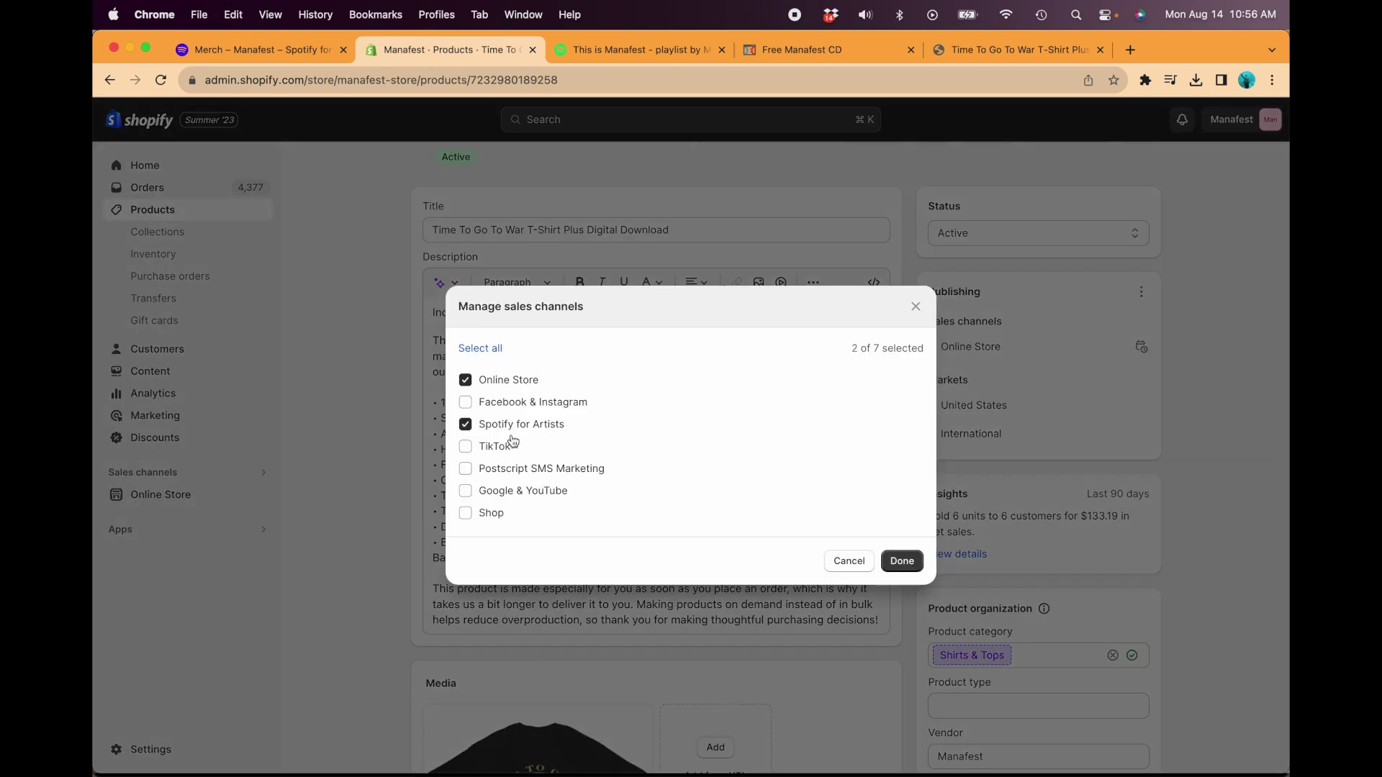
{"action": "left_click", "coordinate": [901, 562]}
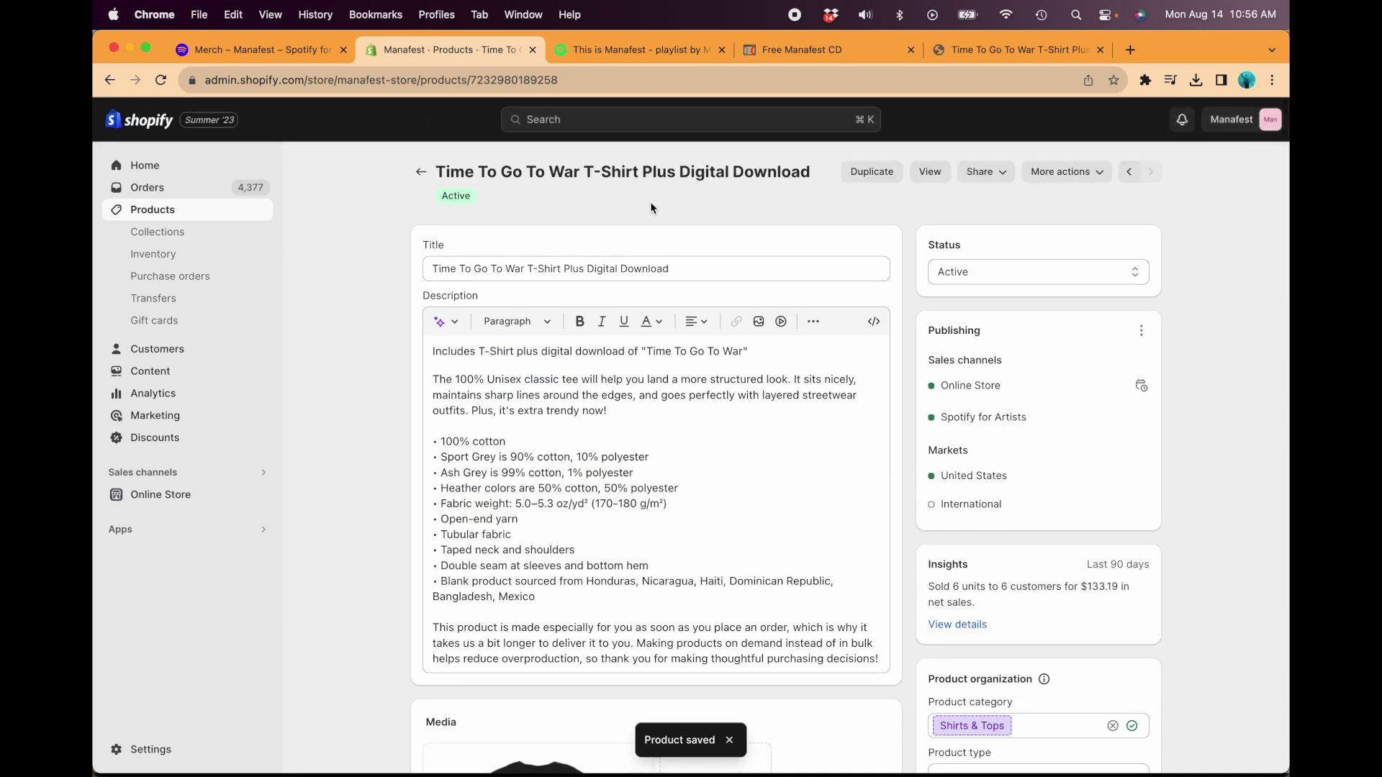
Step: Reload the Spotify for Artists Merch page to pick up the new T-shirt
{"action": "left_click", "coordinate": [254, 52]}
{"action": "scroll", "coordinate": [572, 316], "scroll_direction": "up", "scroll_amount": 1}
{"action": "key", "text": "super+r"}
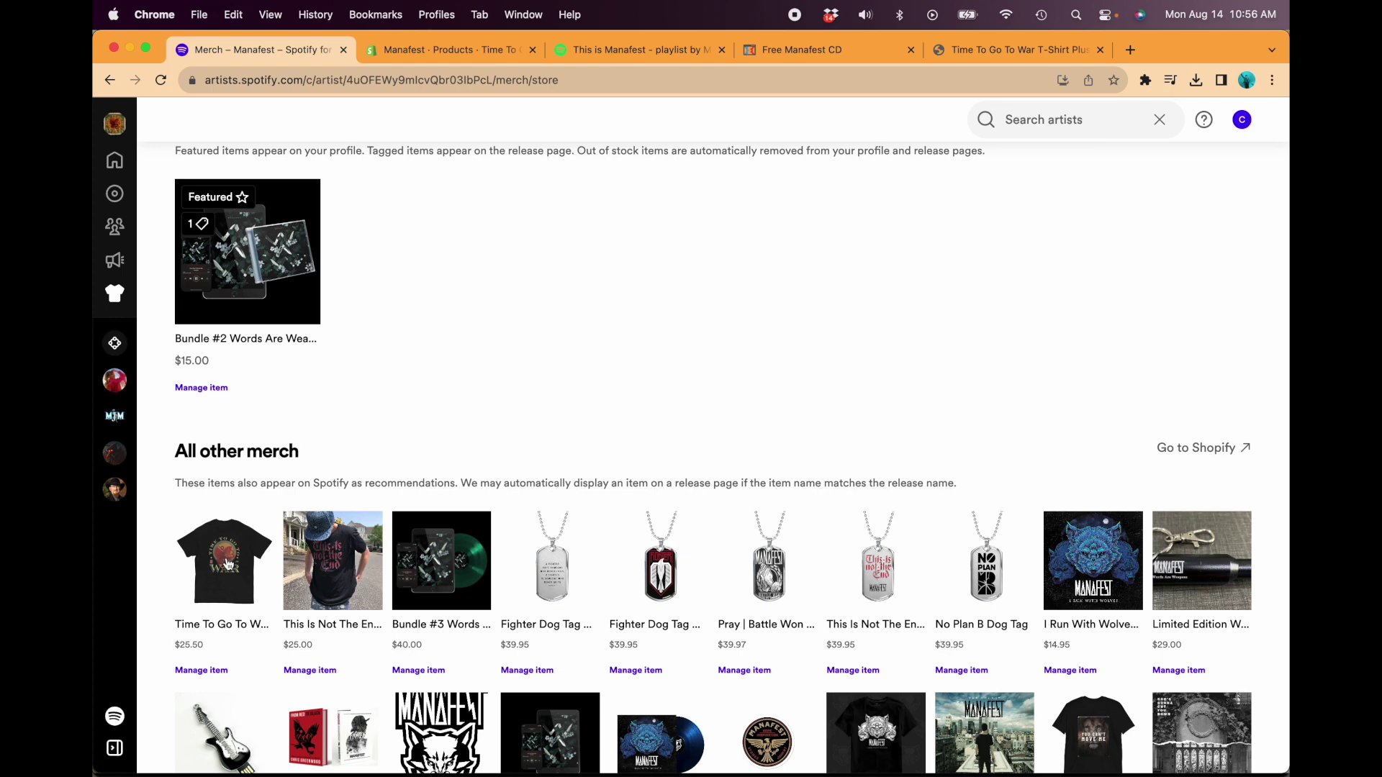
Step: Feature the Time To Go To War T-shirt on the profile, then switch to the Spotify app
{"action": "left_click", "coordinate": [225, 567]}
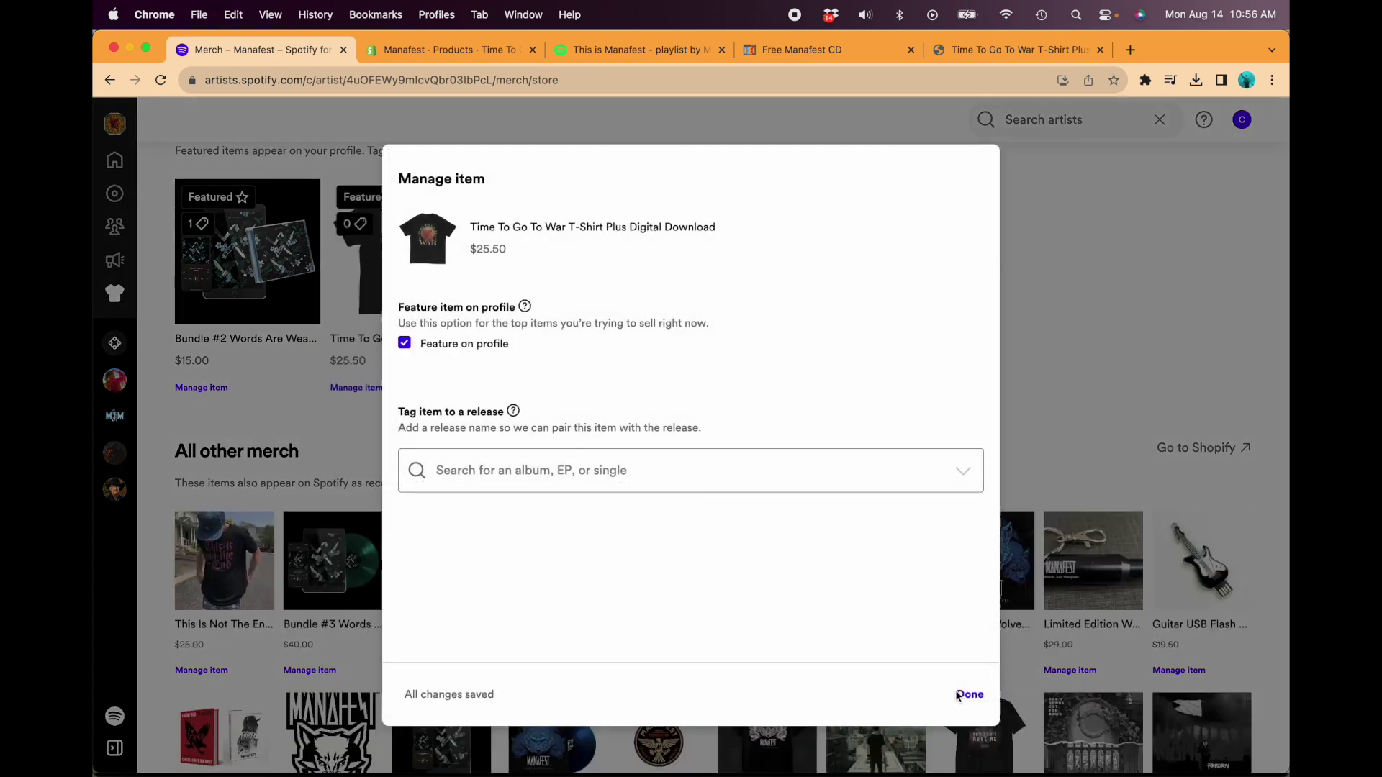
{"action": "key", "text": "Escape"}
{"action": "scroll", "coordinate": [646, 367], "scroll_direction": "up", "scroll_amount": 2}
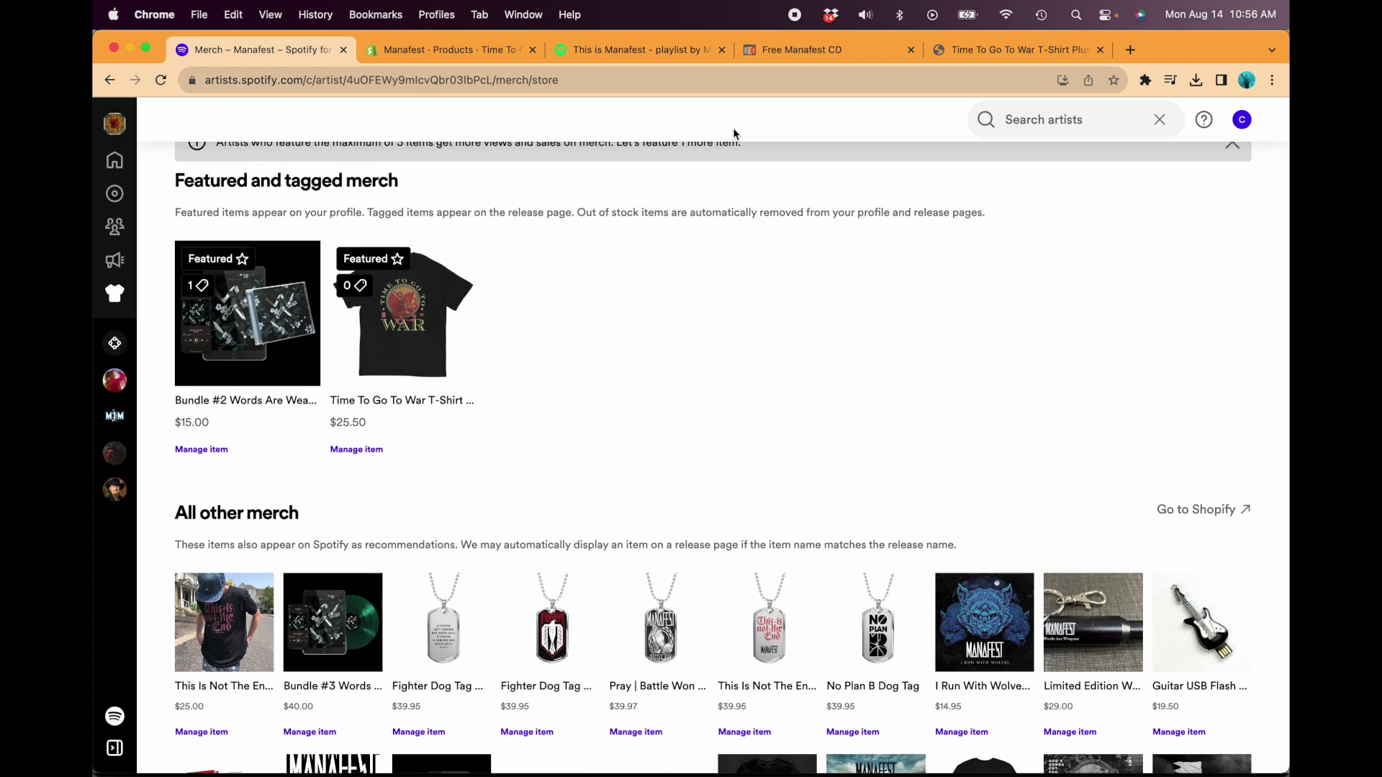
{"action": "key", "text": "super+t"}
{"action": "key", "text": "super+Tab"}
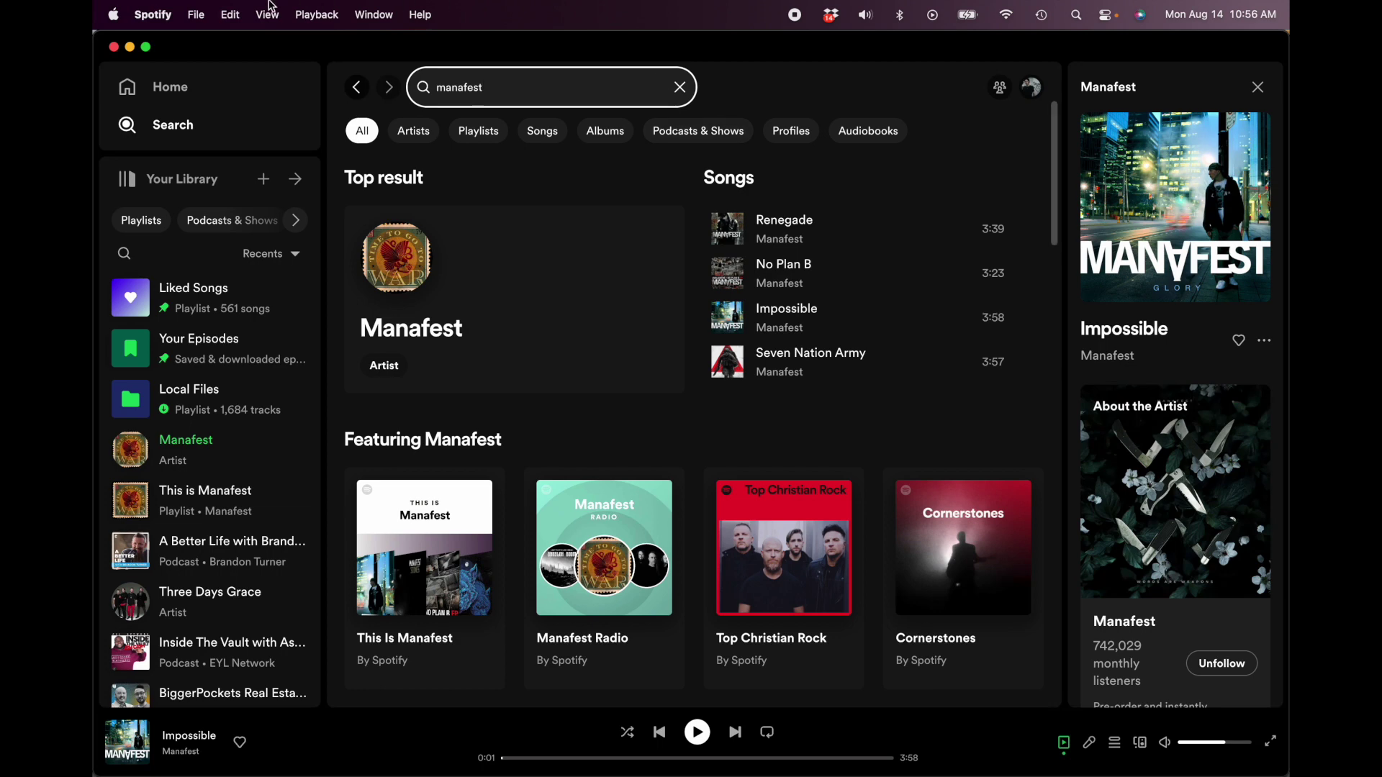
Step: Quit Spotify and relaunch it from the Dock
{"action": "left_click", "coordinate": [171, 9]}
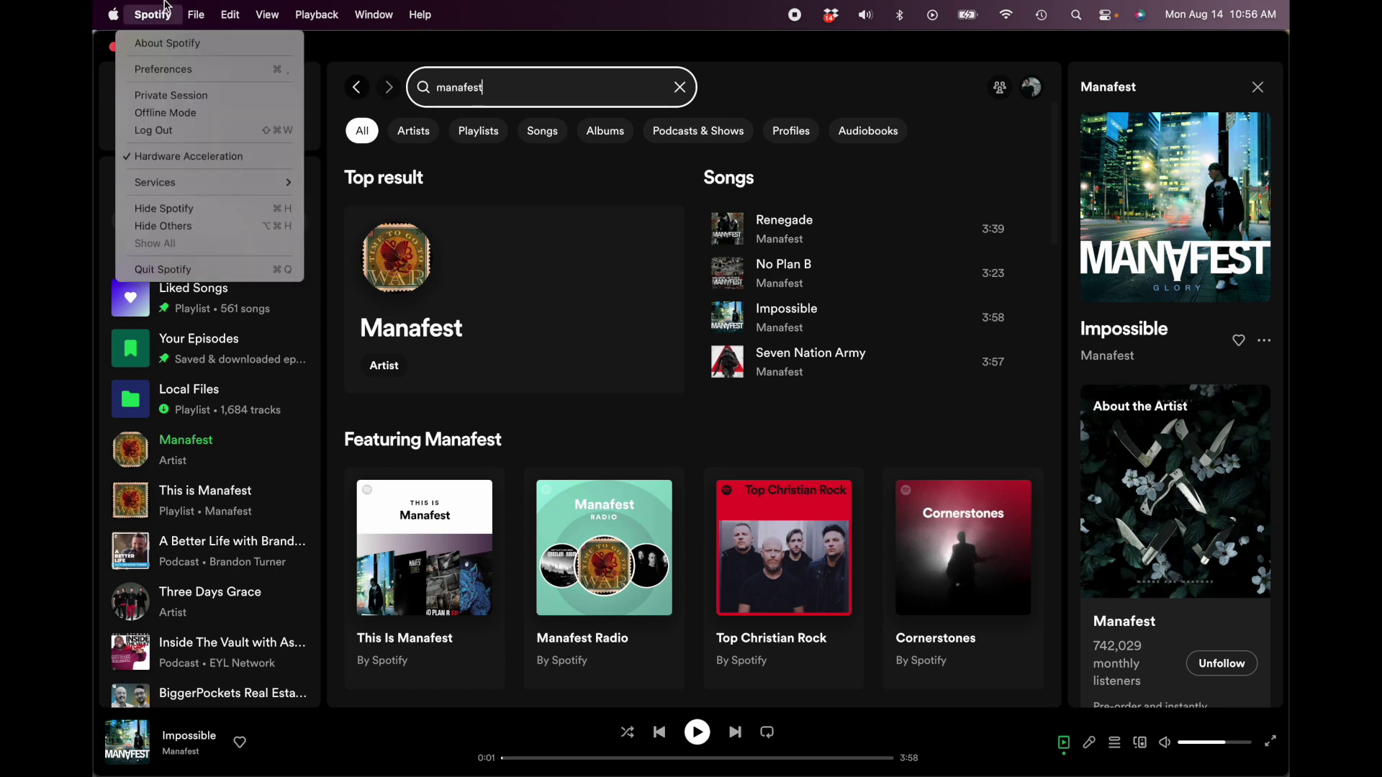
{"action": "left_click", "coordinate": [227, 278]}
{"action": "mouse_move", "coordinate": [509, 774]}
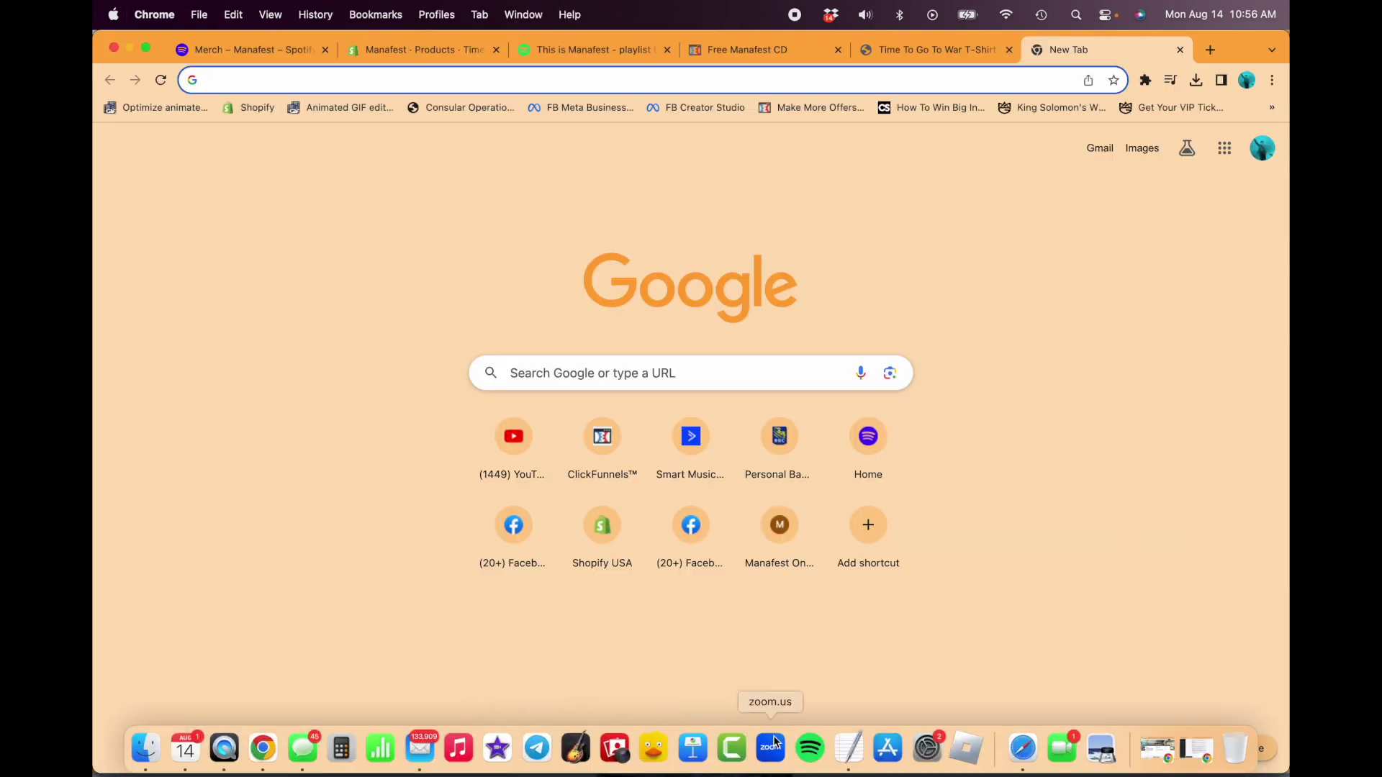
{"action": "left_click", "coordinate": [810, 749]}
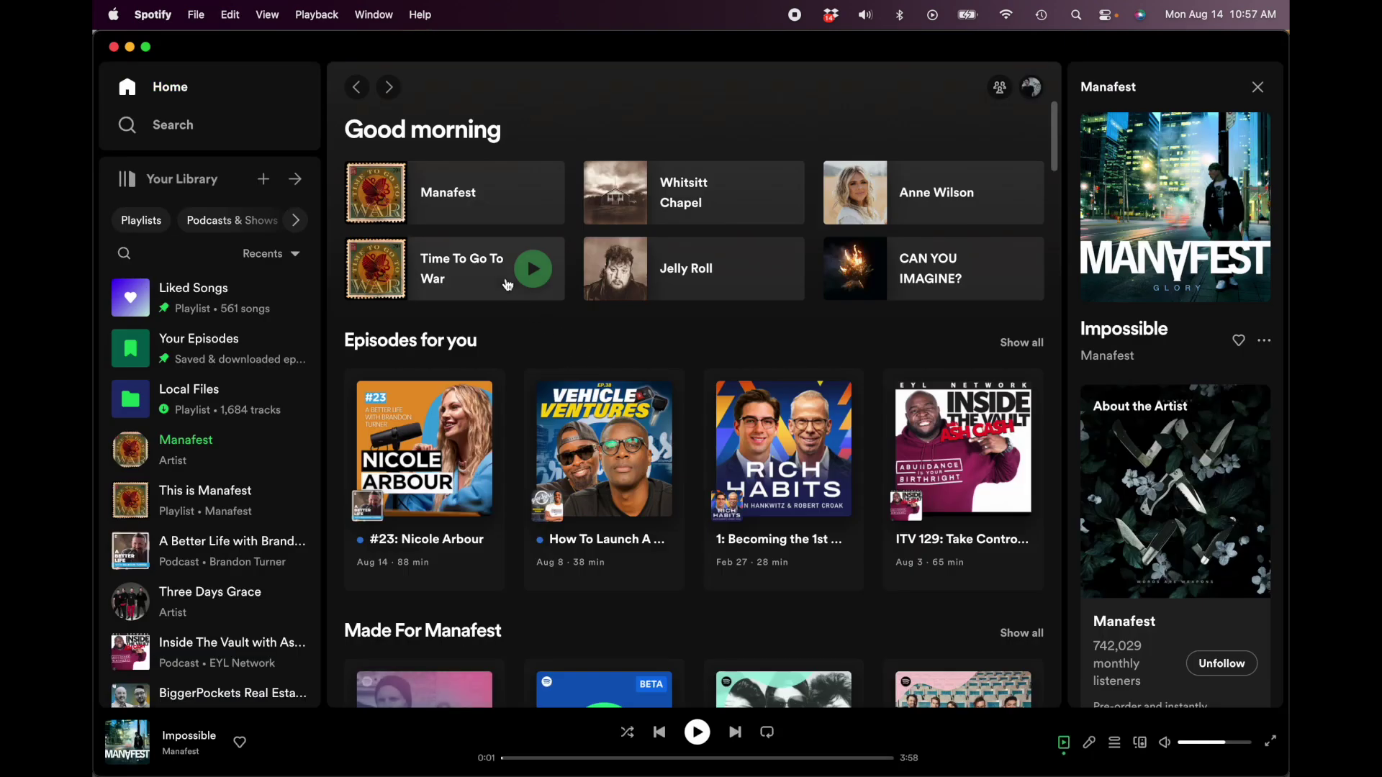
Step: Open the Manafest artist page and its Time To Go To War T-shirt shop listing ($25.50)
{"action": "left_click", "coordinate": [450, 204]}
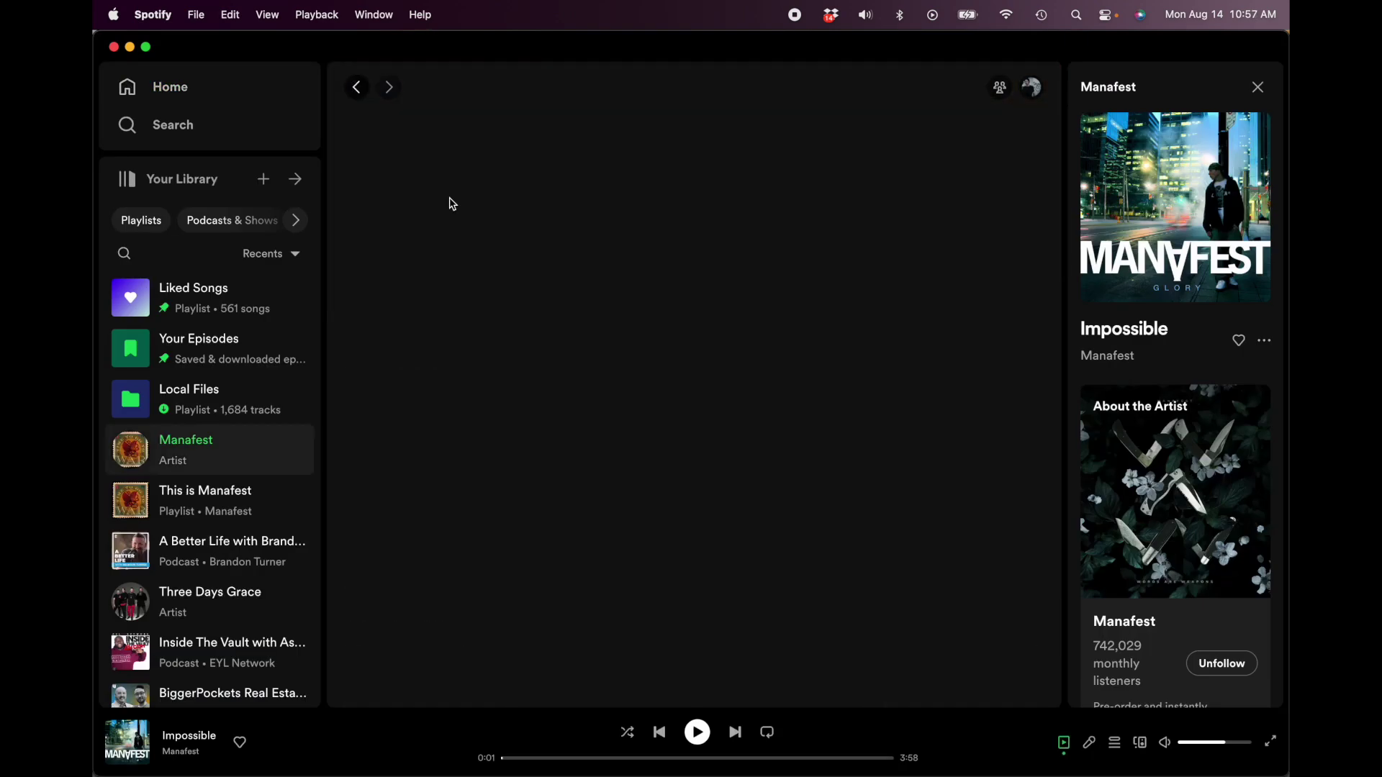
{"action": "scroll", "coordinate": [636, 339], "scroll_direction": "down", "scroll_amount": 8}
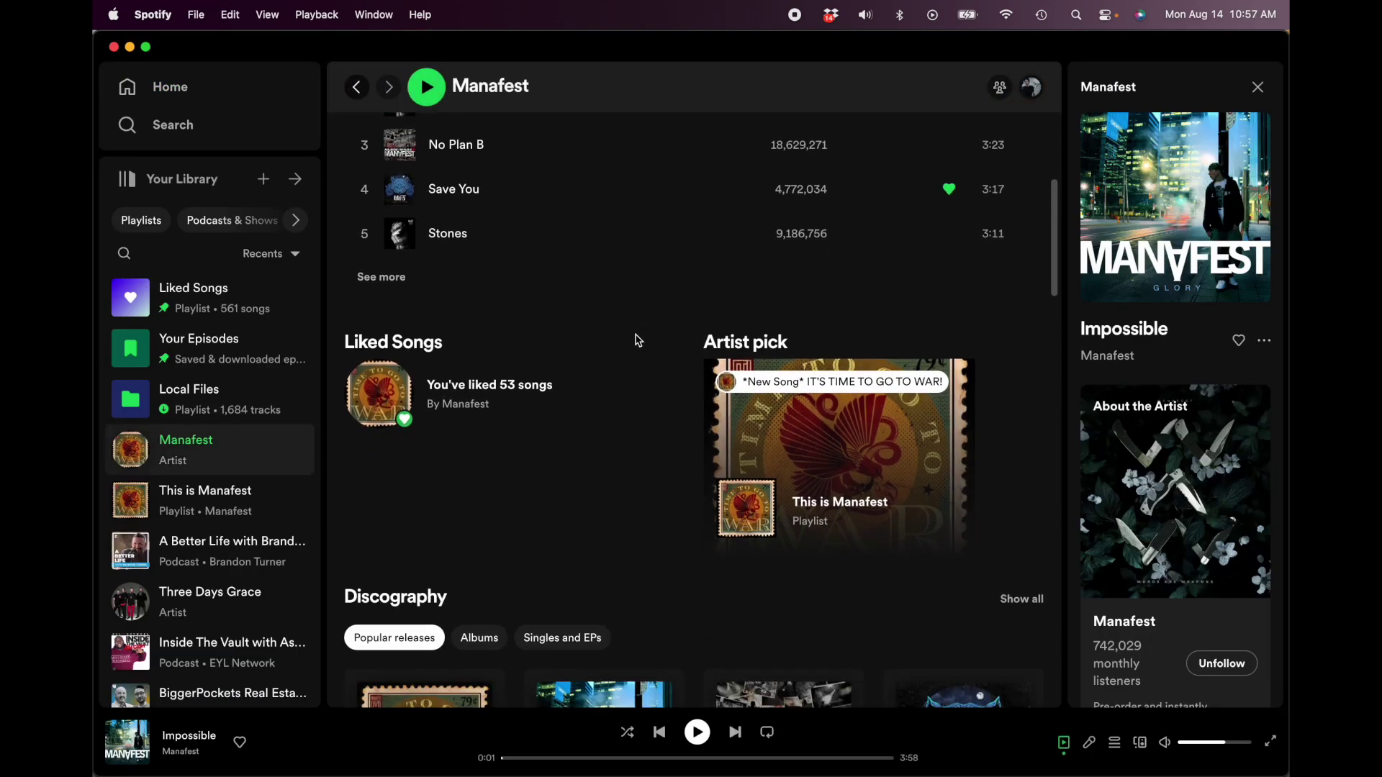
{"action": "scroll", "coordinate": [637, 340], "scroll_direction": "down", "scroll_amount": 10}
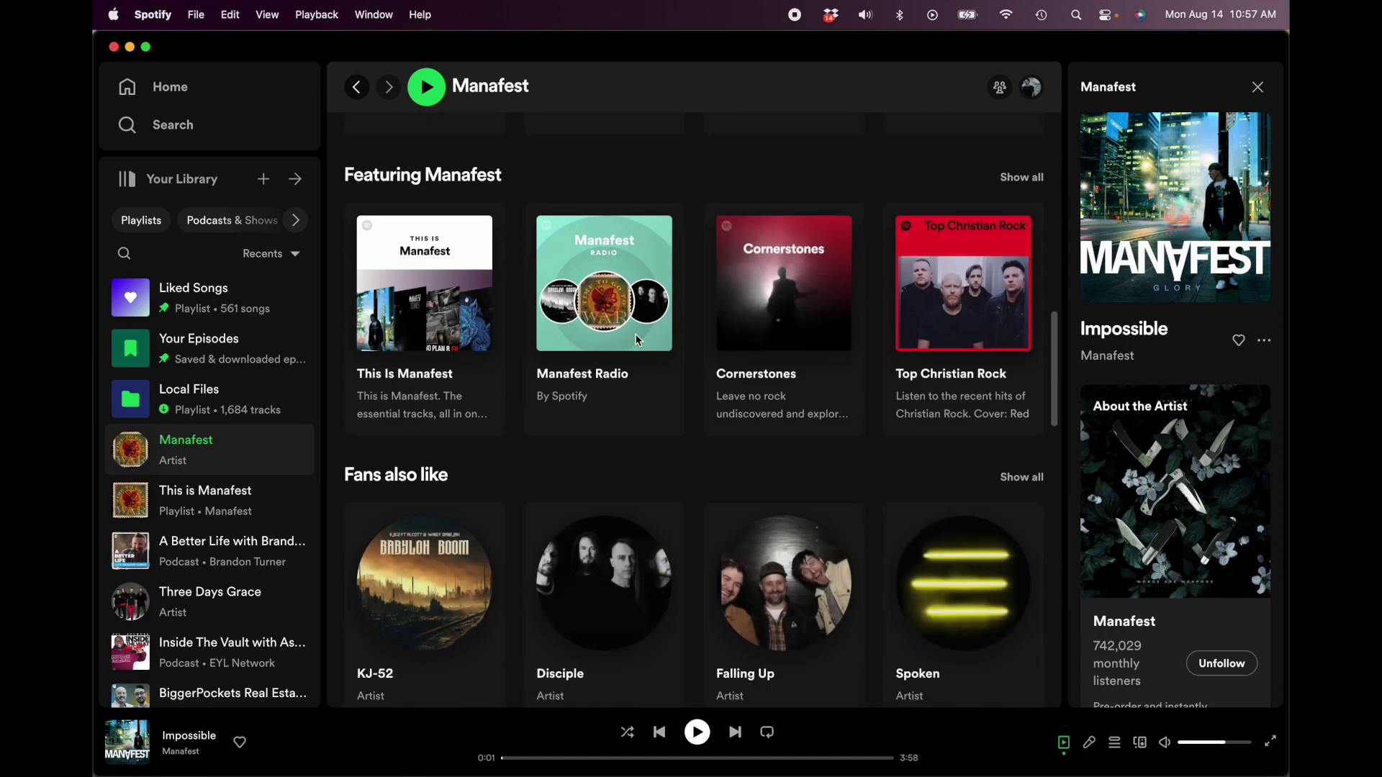
{"action": "scroll", "coordinate": [636, 340], "scroll_direction": "down", "scroll_amount": 10}
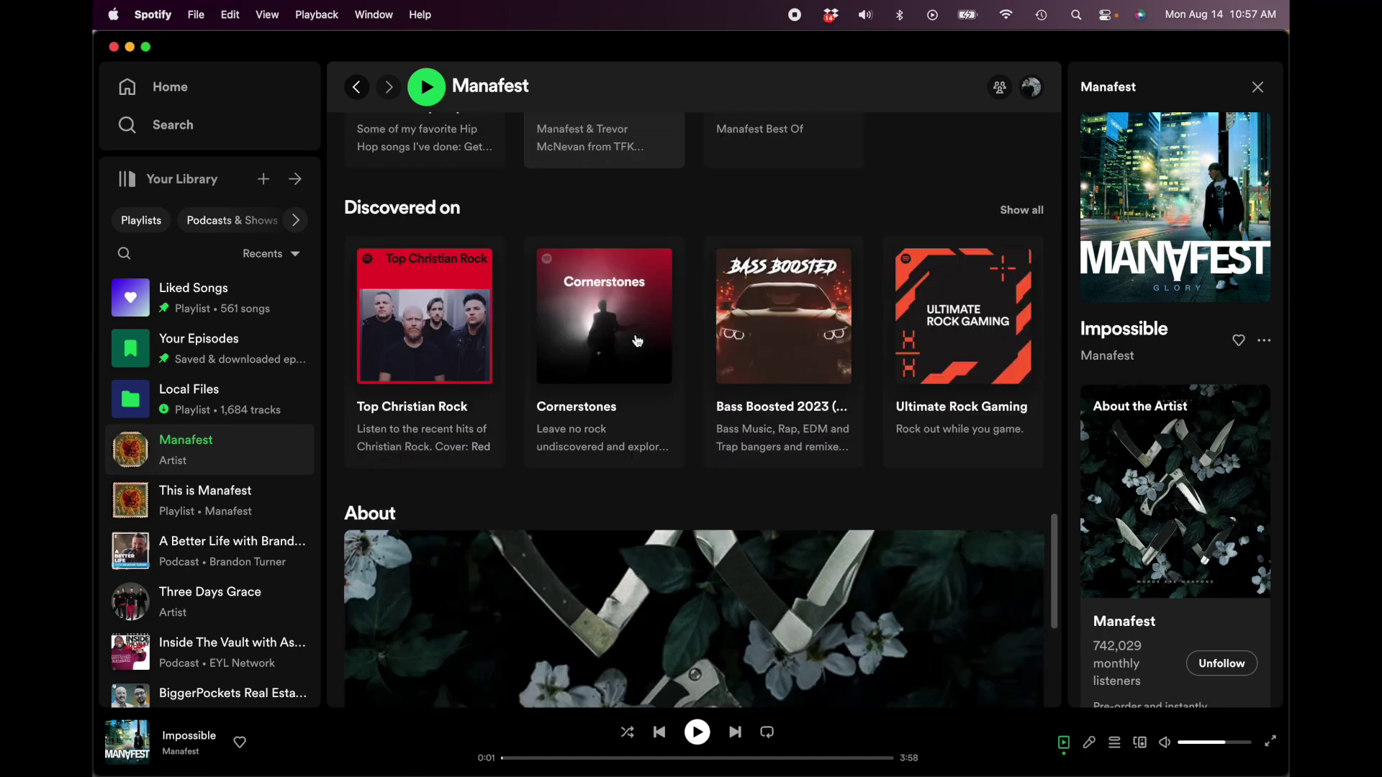
{"action": "scroll", "coordinate": [637, 340], "scroll_direction": "down", "scroll_amount": 5}
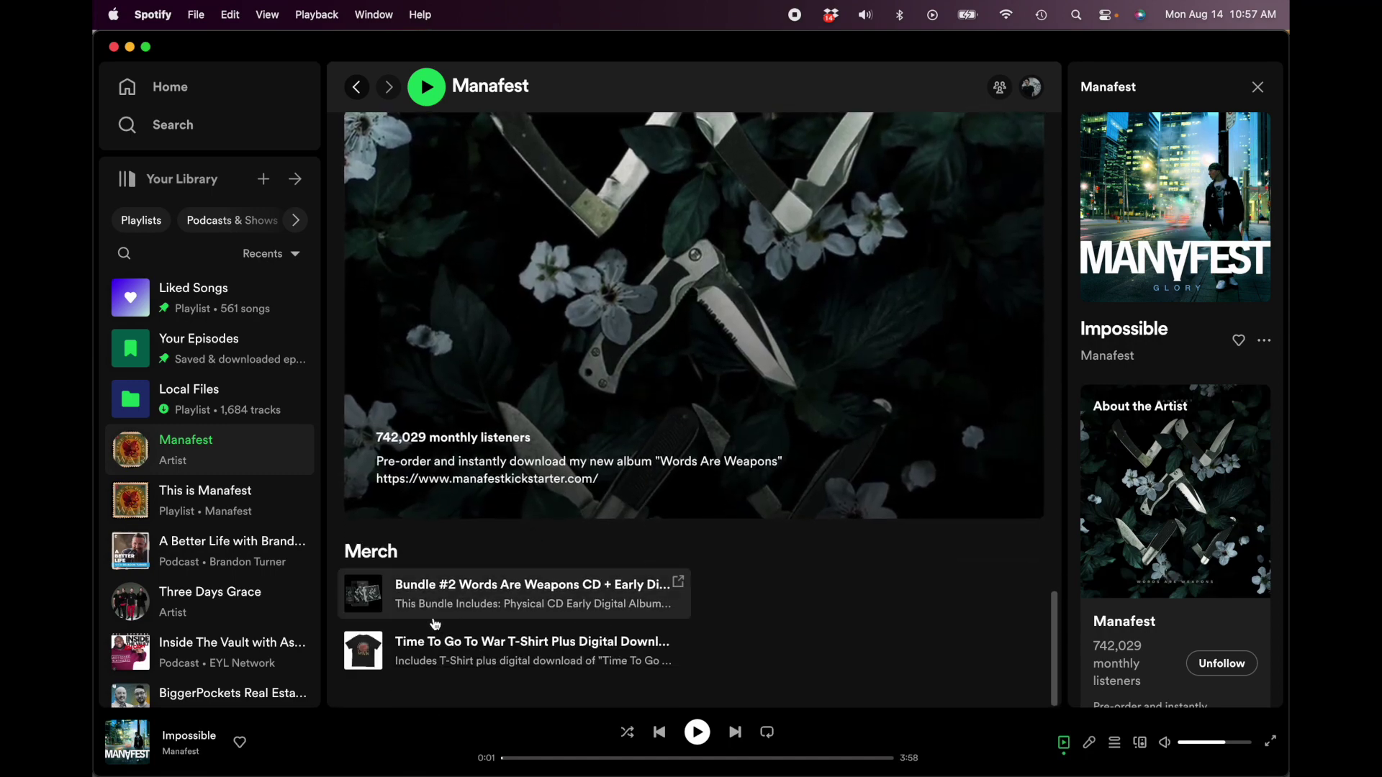
{"action": "left_click", "coordinate": [678, 645]}
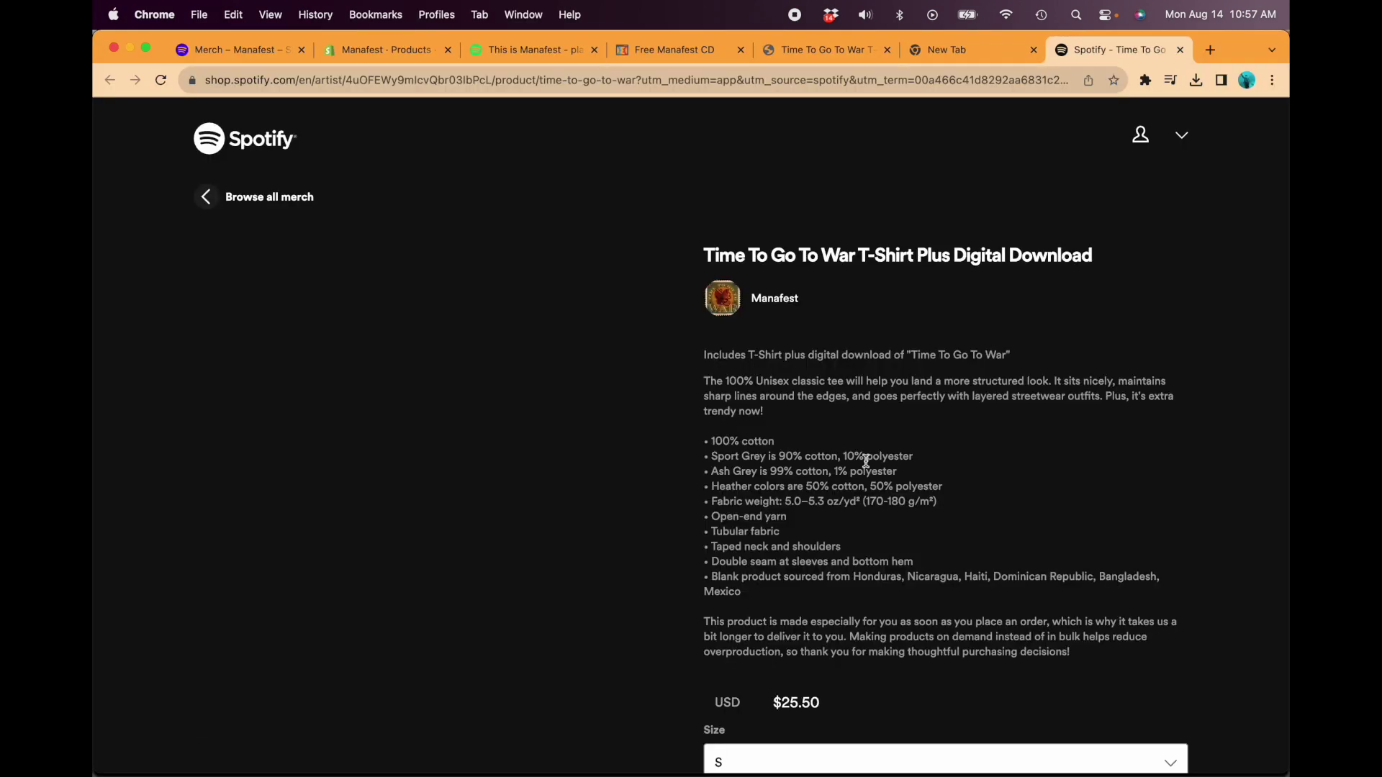
Step: Review the T-shirt listing's image and price, then return to the 'Merch – Manafest' tab
{"action": "scroll", "coordinate": [865, 461], "scroll_direction": "down", "scroll_amount": 5}
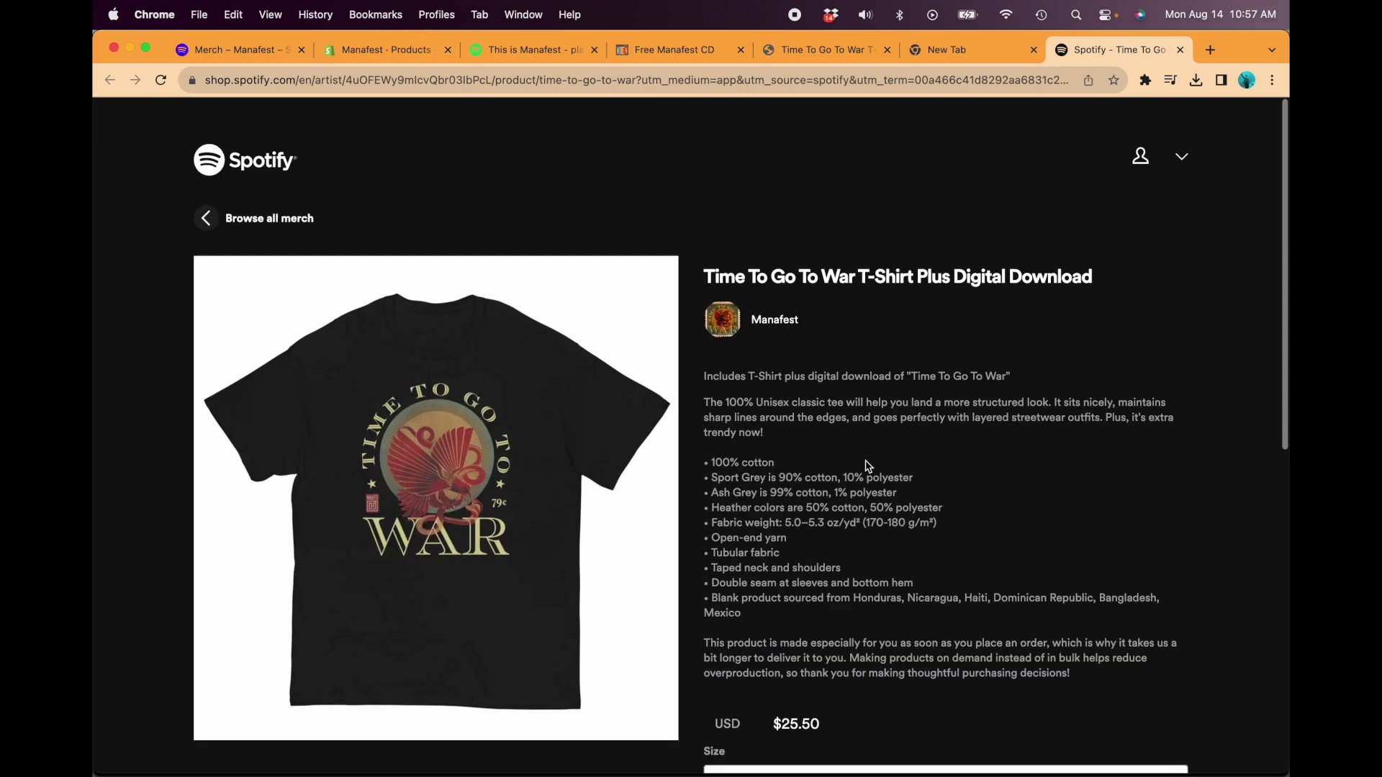
{"action": "scroll", "coordinate": [869, 466], "scroll_direction": "down", "scroll_amount": 1}
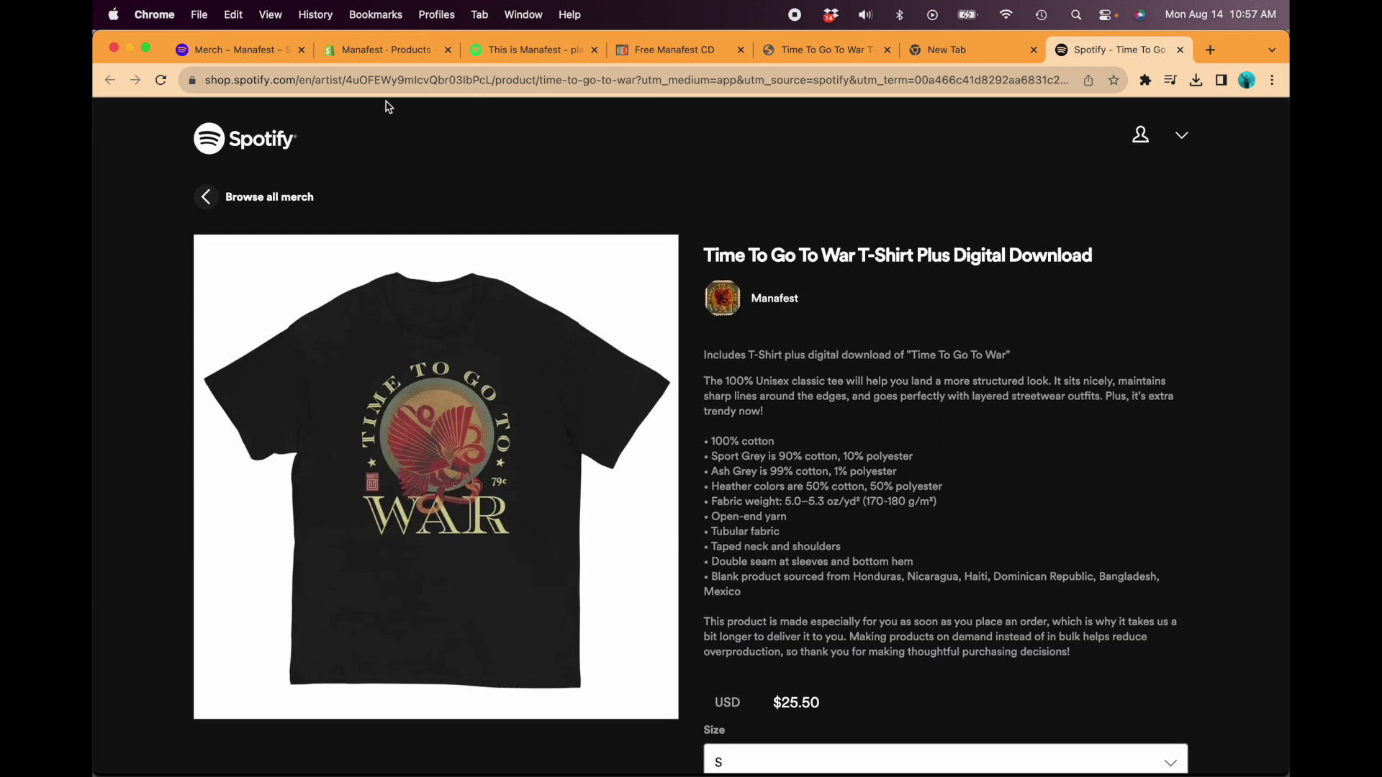
{"action": "left_click", "coordinate": [254, 56]}
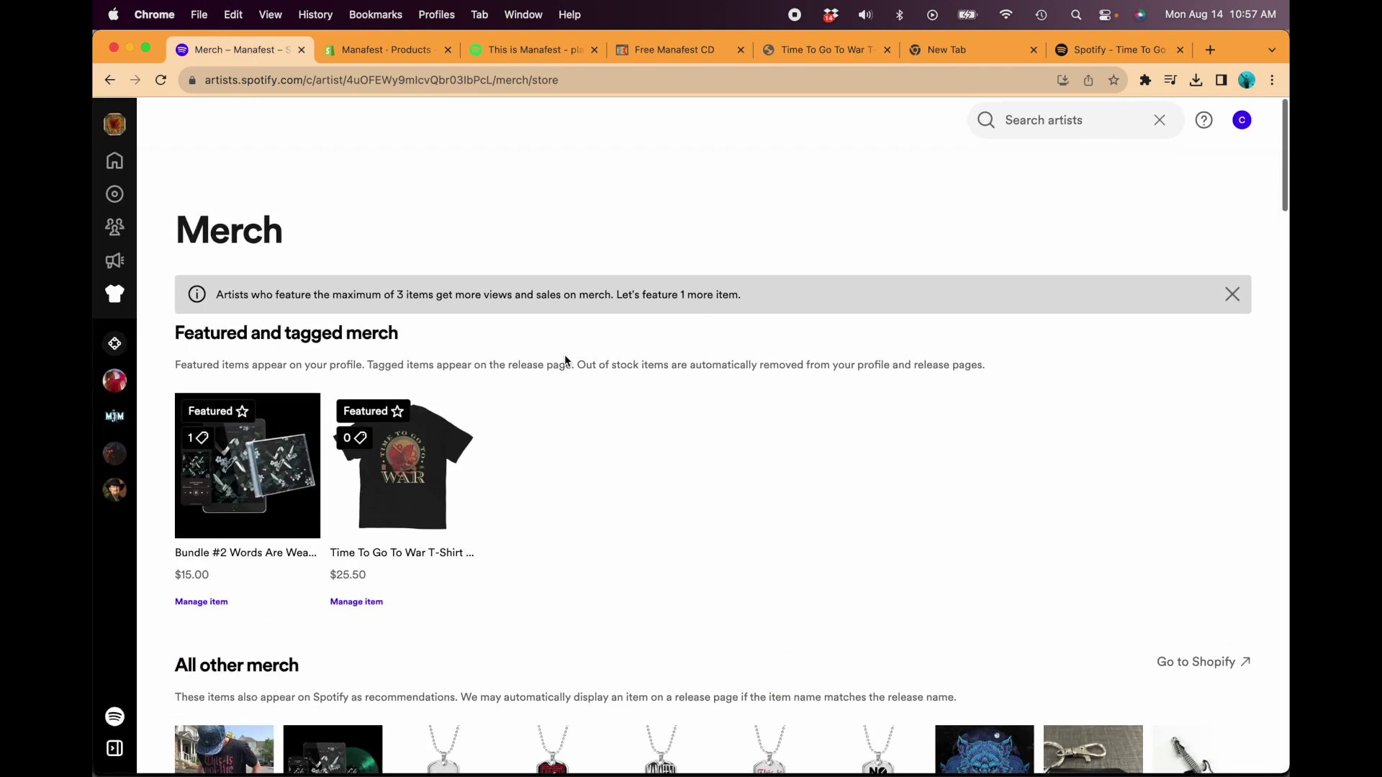
Step: Load 10xyourfanbase.com in a new browser tab
{"action": "key", "text": "super+t"}
{"action": "type", "text": "10x"}
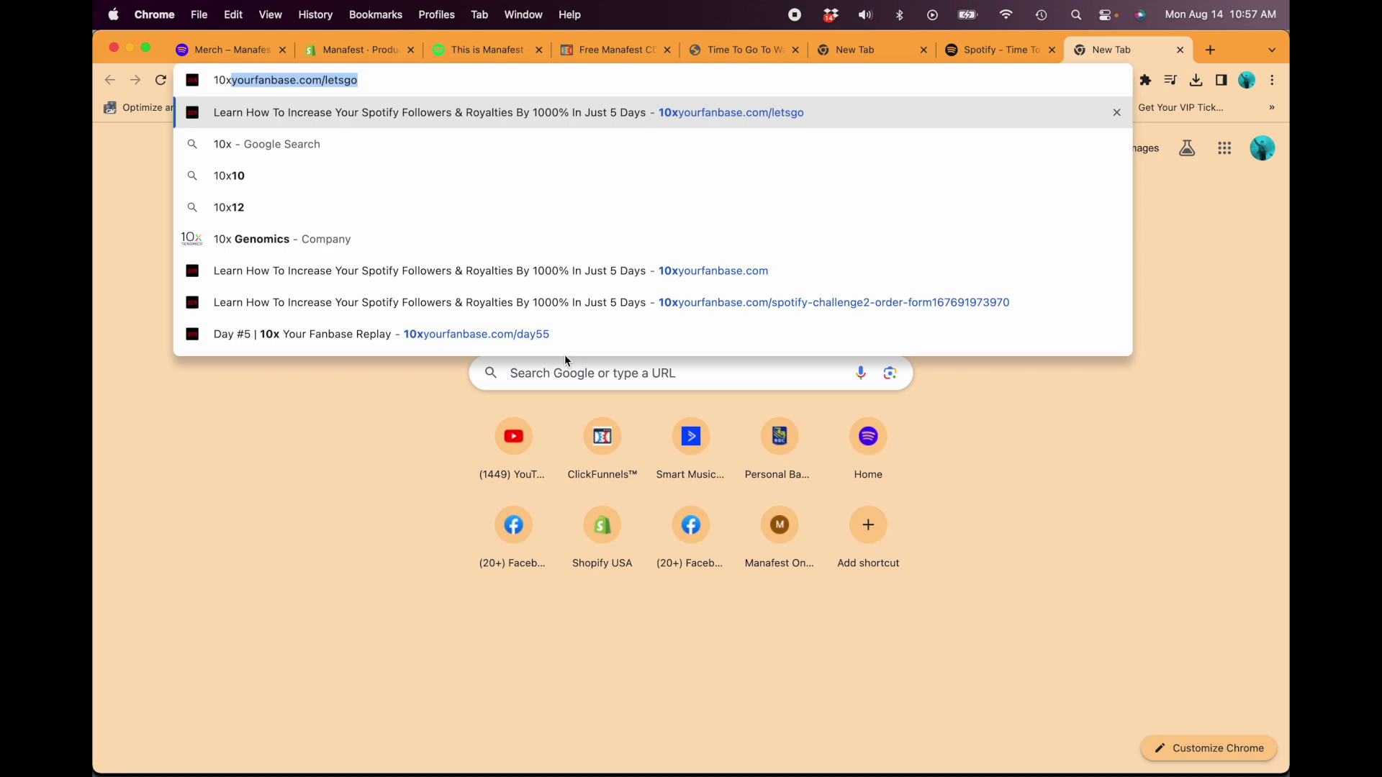
{"action": "key", "text": "Return"}
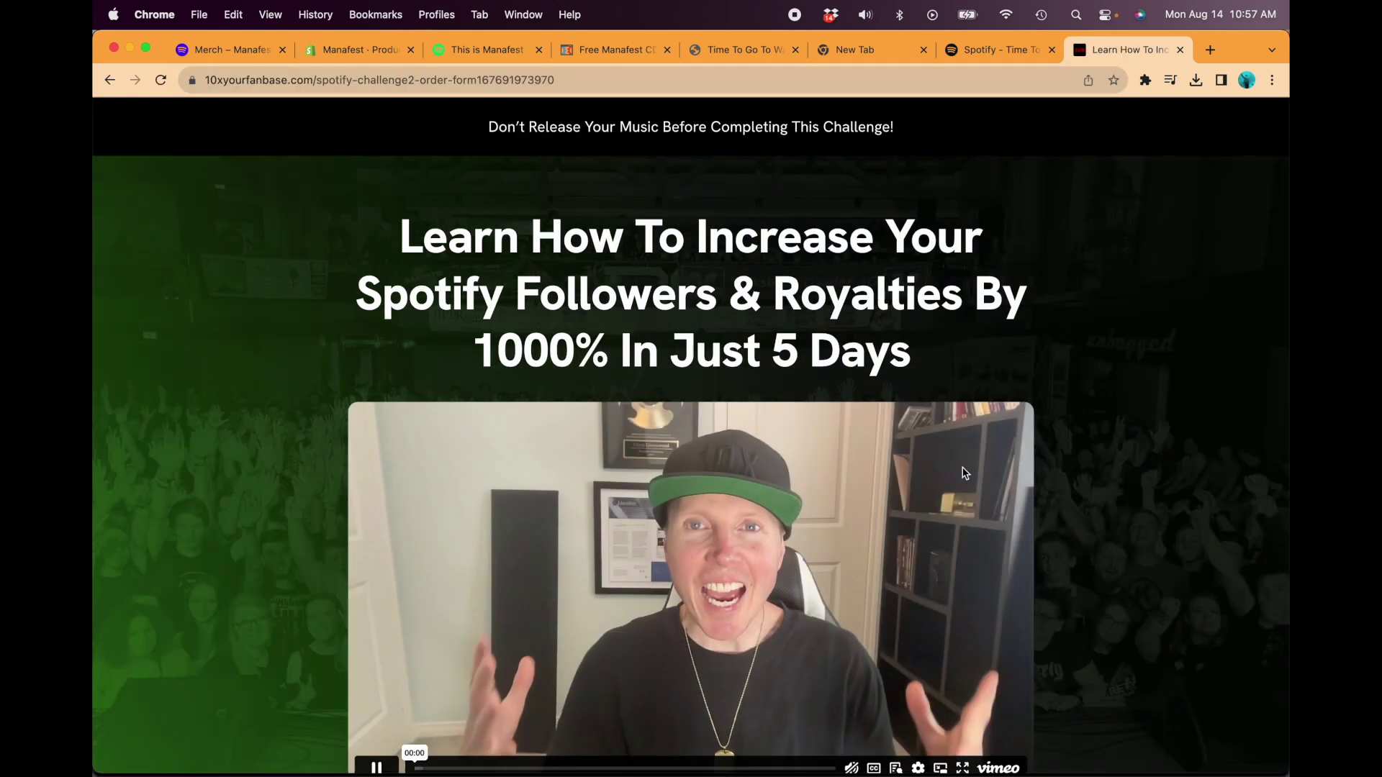
Step: Scroll through the five challenge days down to 'The Dirty Truth About Royalties'
{"action": "scroll", "coordinate": [947, 432], "scroll_direction": "down", "scroll_amount": 1}
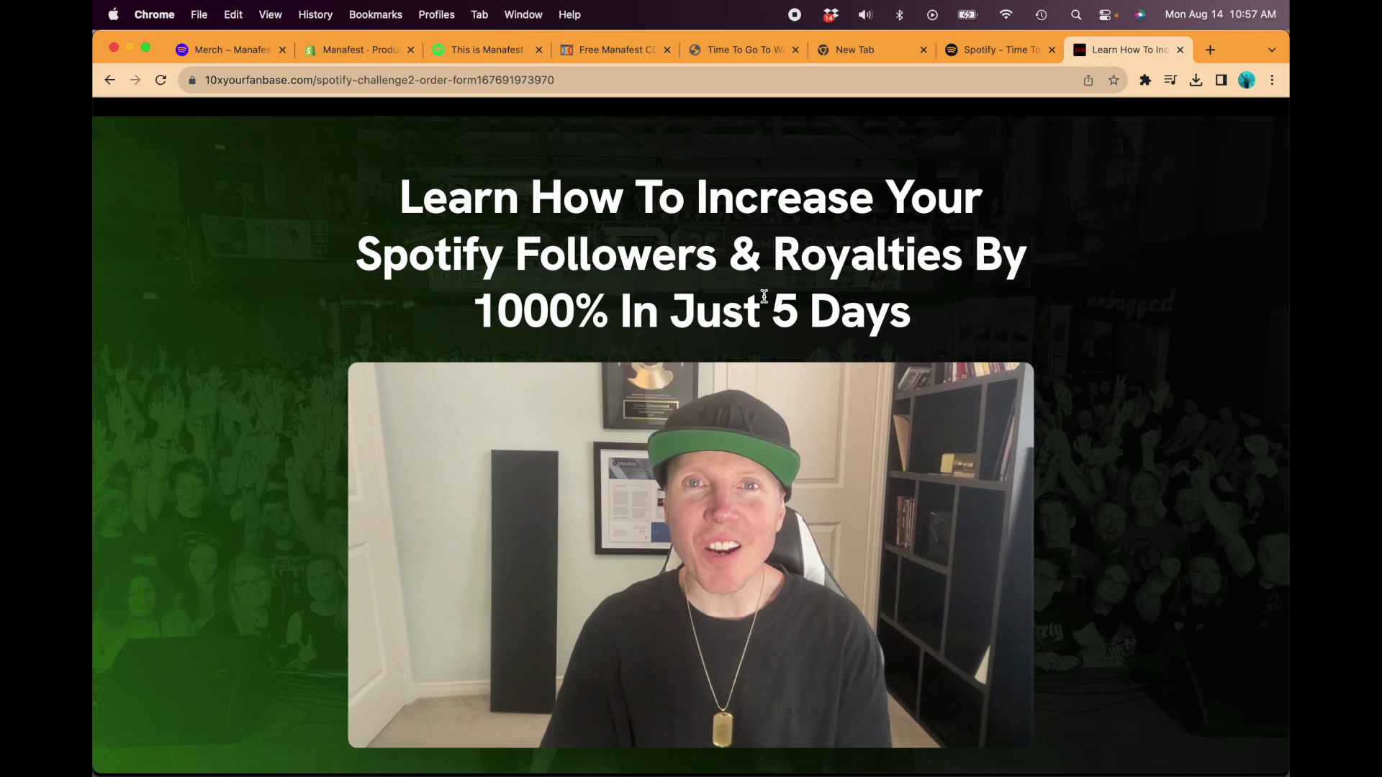
{"action": "scroll", "coordinate": [955, 422], "scroll_direction": "down", "scroll_amount": 4}
{"action": "scroll", "coordinate": [955, 422], "scroll_direction": "down", "scroll_amount": 8}
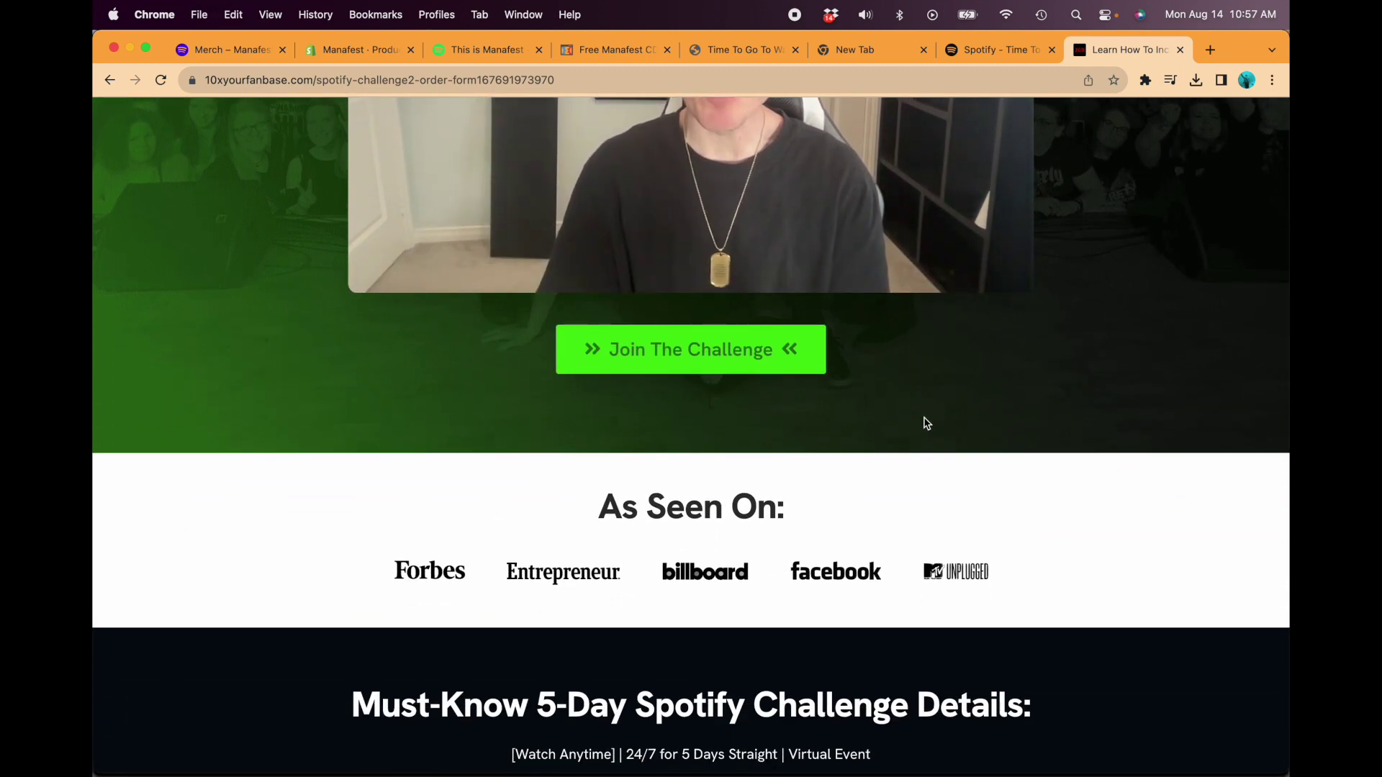
{"action": "scroll", "coordinate": [905, 463], "scroll_direction": "down", "scroll_amount": 2}
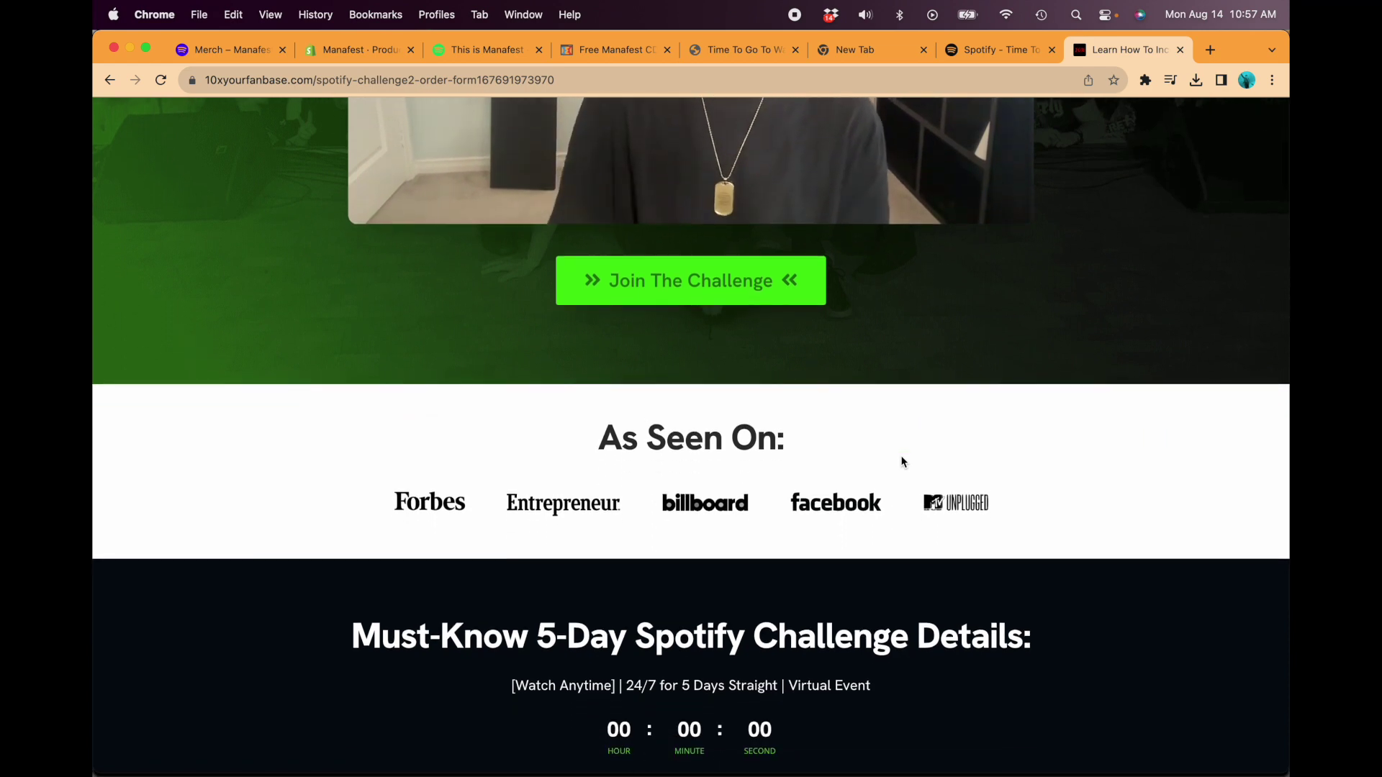
{"action": "scroll", "coordinate": [981, 454], "scroll_direction": "up", "scroll_amount": 10}
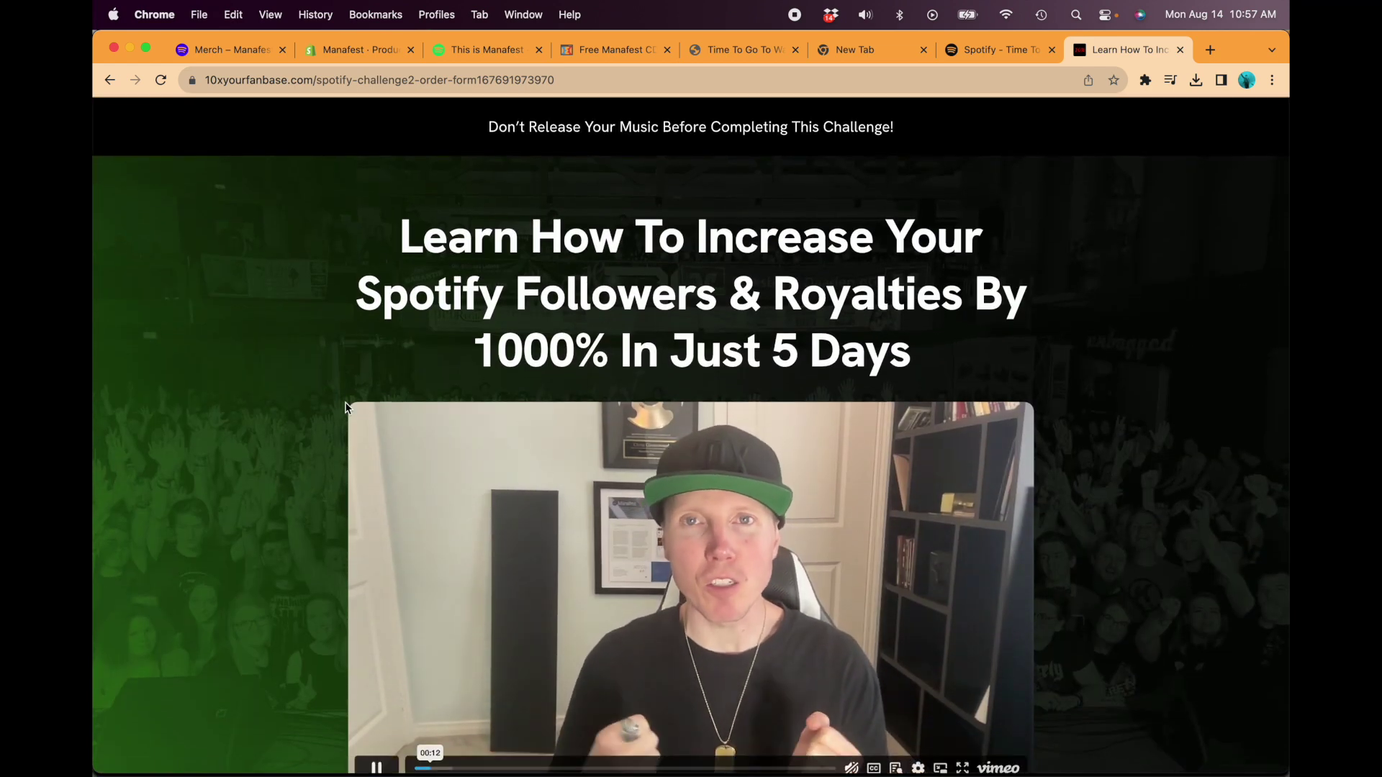
{"action": "scroll", "coordinate": [686, 466], "scroll_direction": "down", "scroll_amount": 20}
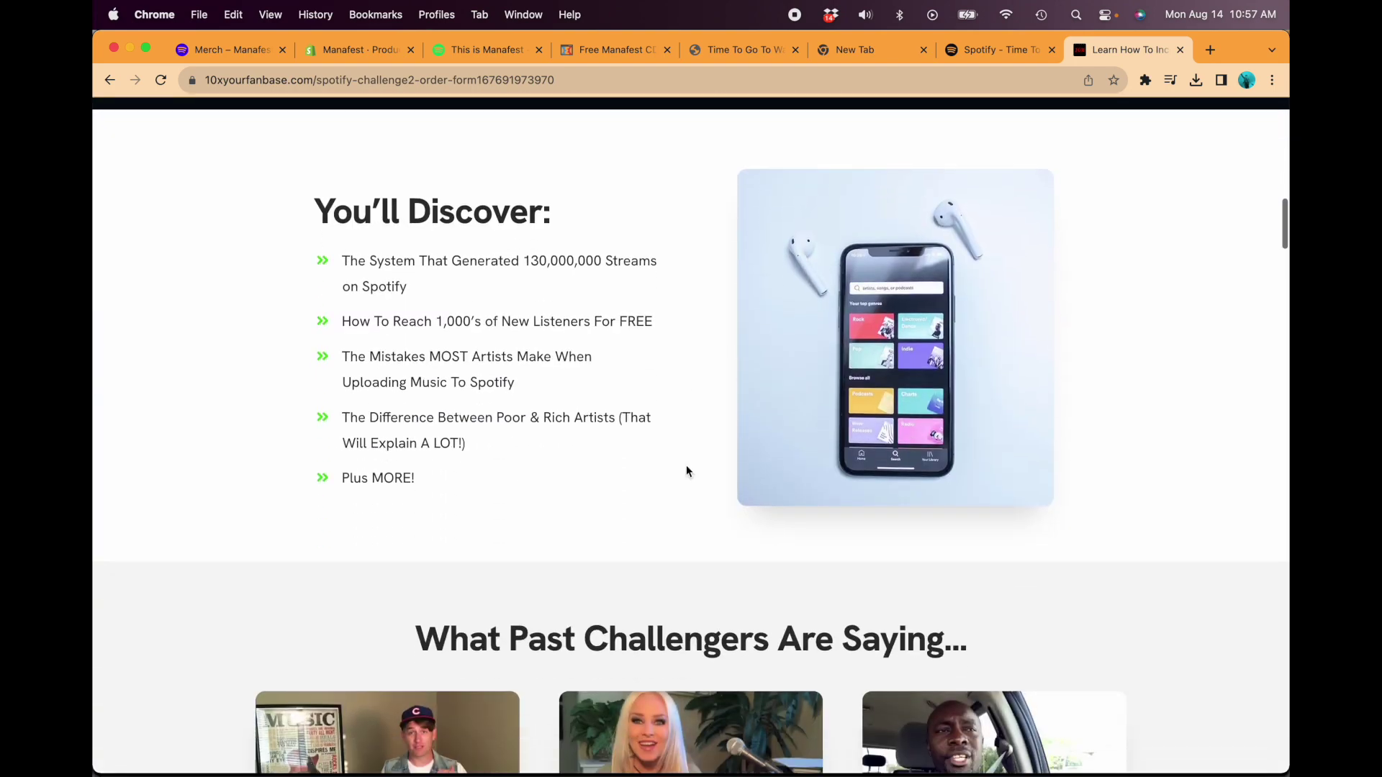
{"action": "scroll", "coordinate": [687, 471], "scroll_direction": "down", "scroll_amount": 10}
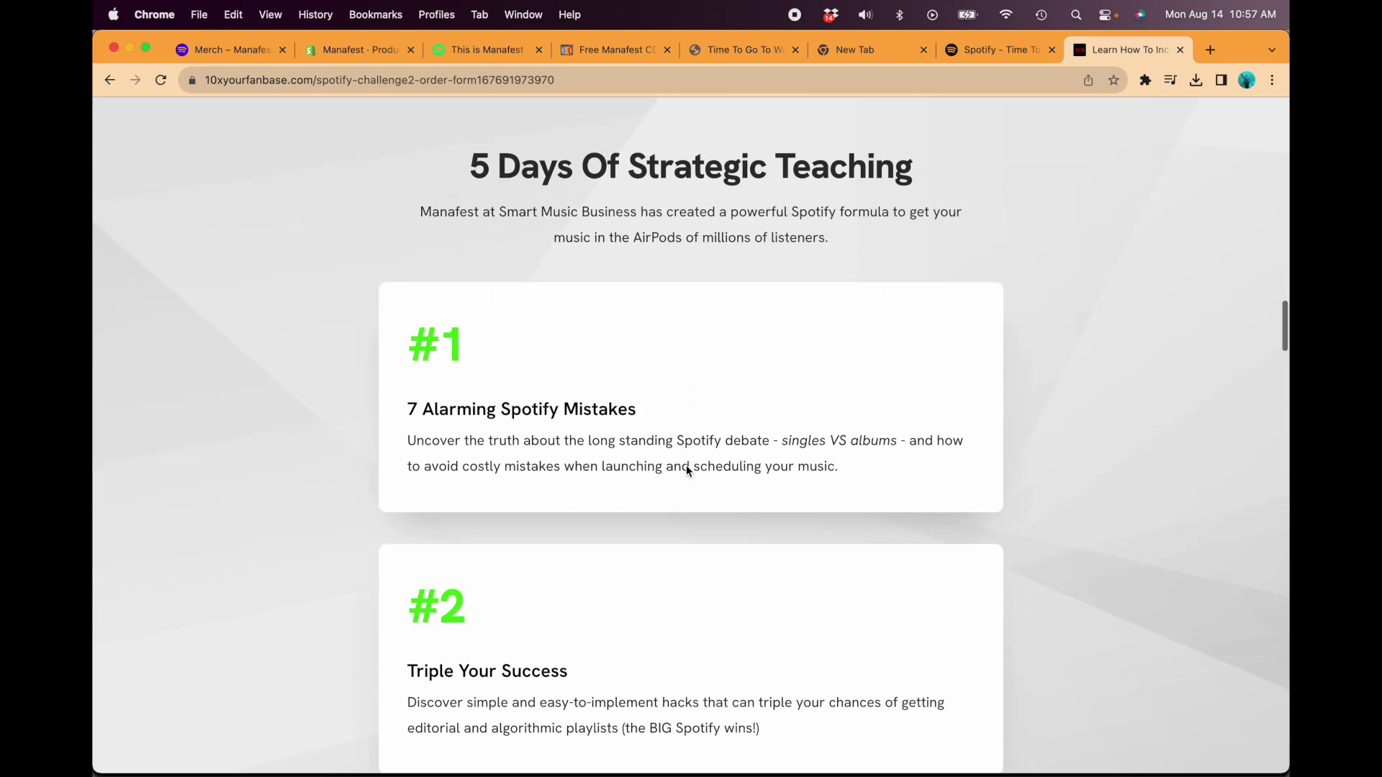
{"action": "scroll", "coordinate": [686, 468], "scroll_direction": "down", "scroll_amount": 12}
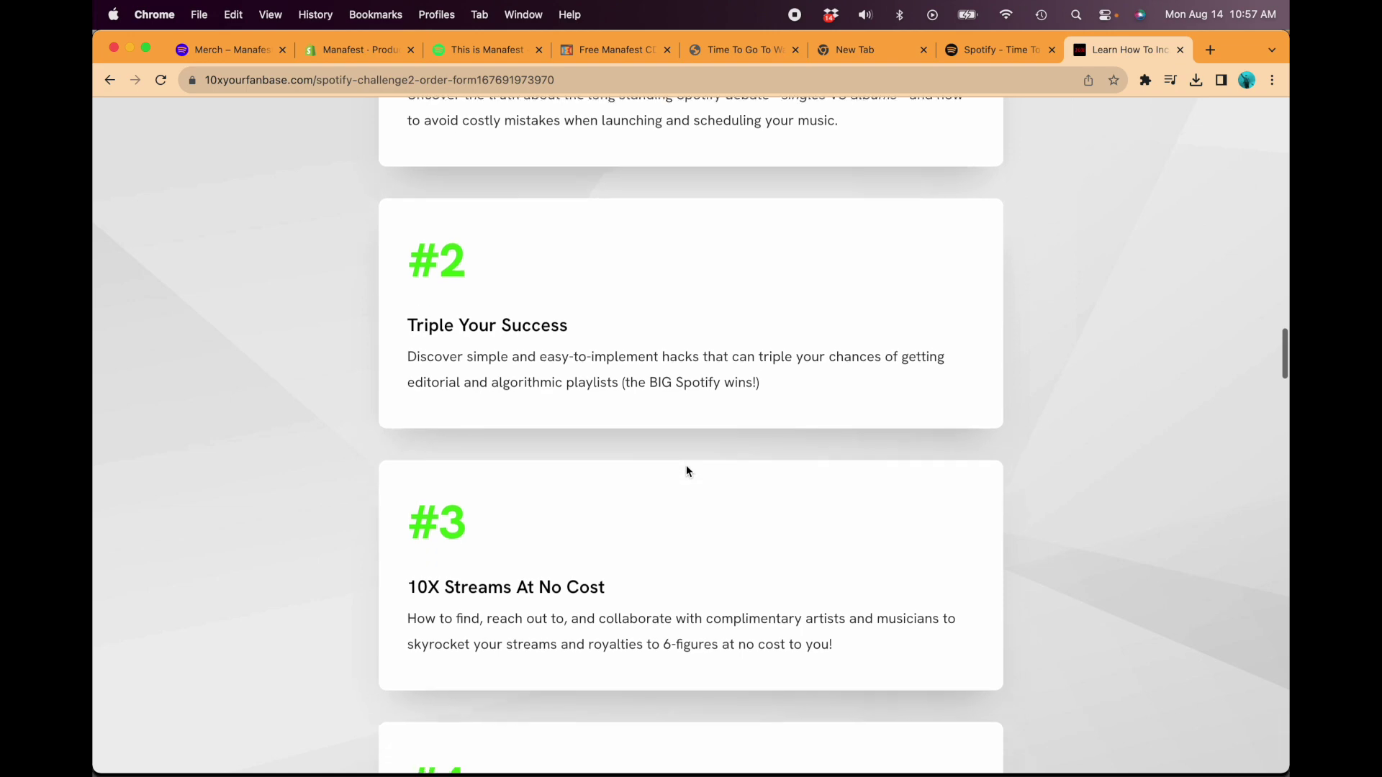
{"action": "scroll", "coordinate": [686, 472], "scroll_direction": "down", "scroll_amount": 5}
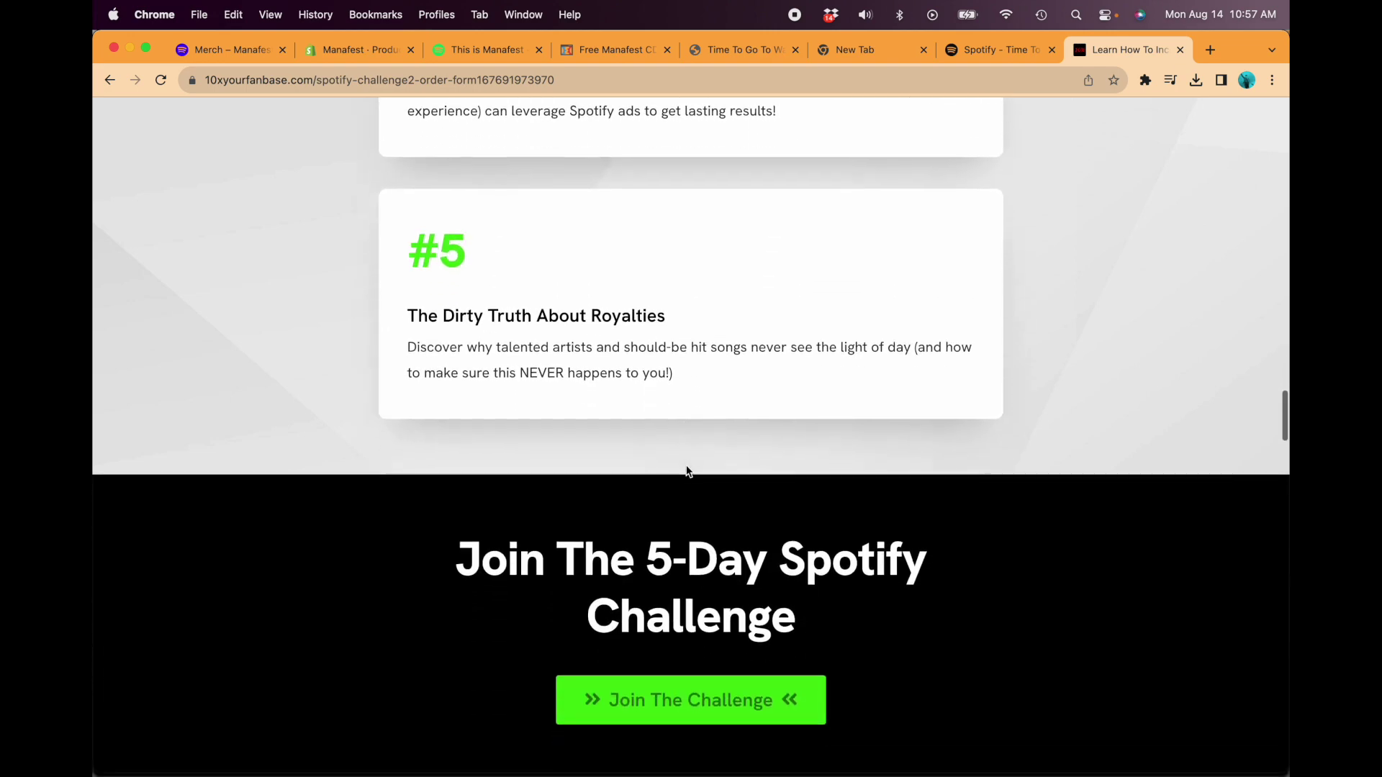